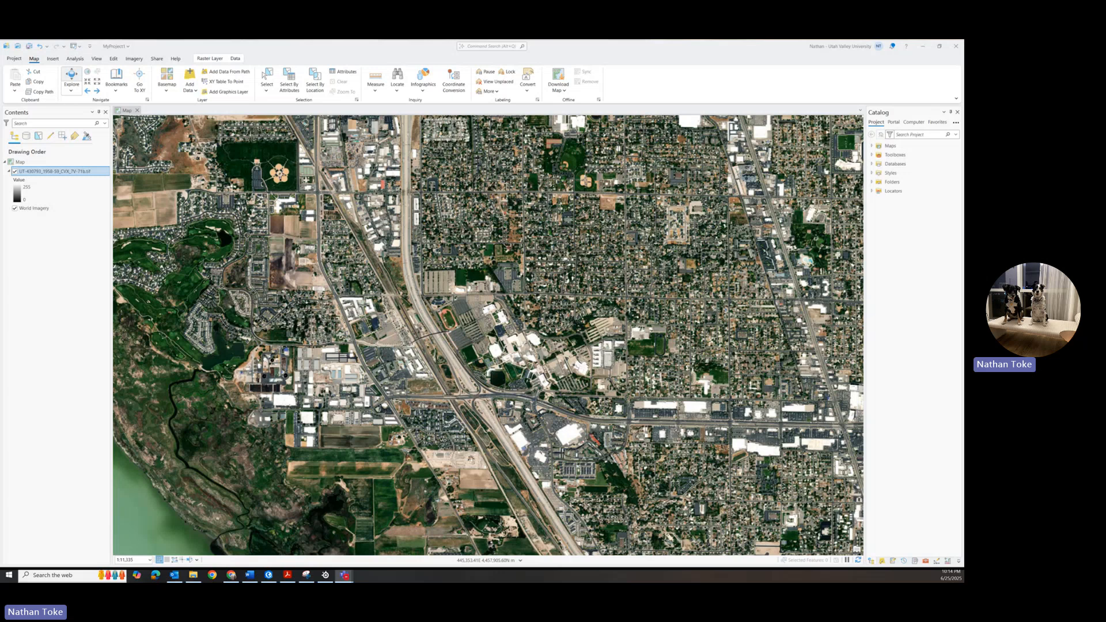
Zoom to the 1958 aerial photo layer and start a georeferencing session for it
right_click(46, 171)
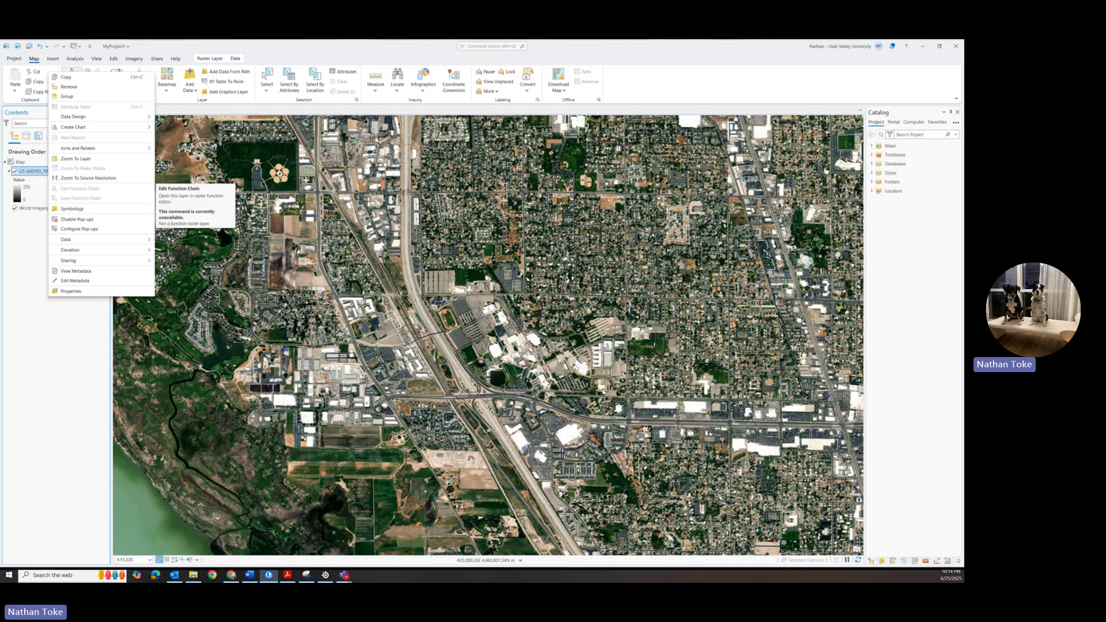
click(76, 159)
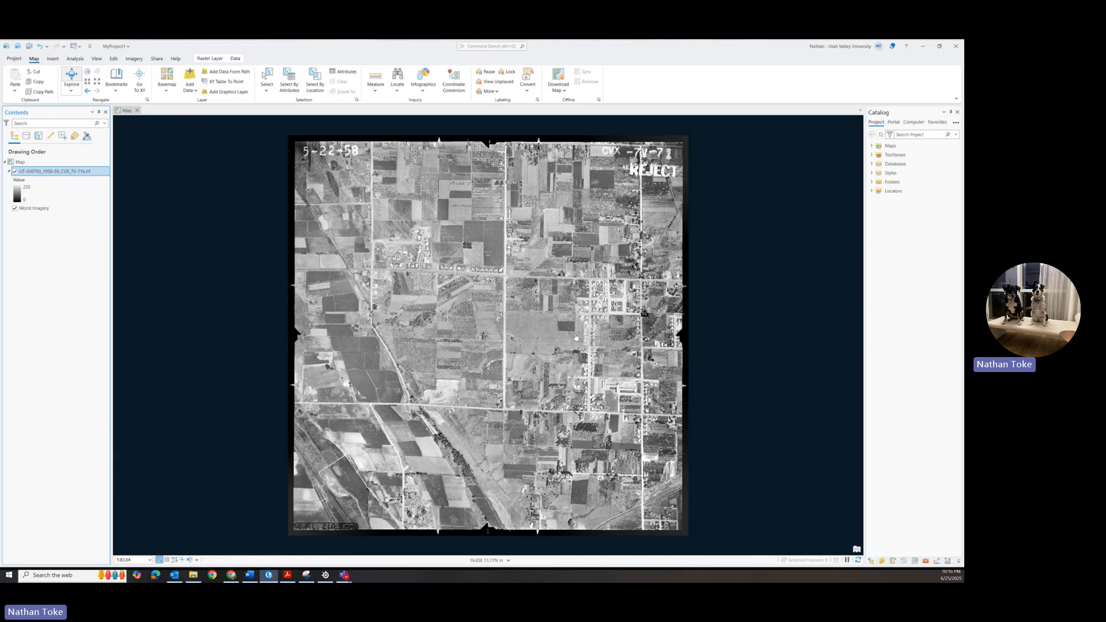
click(133, 60)
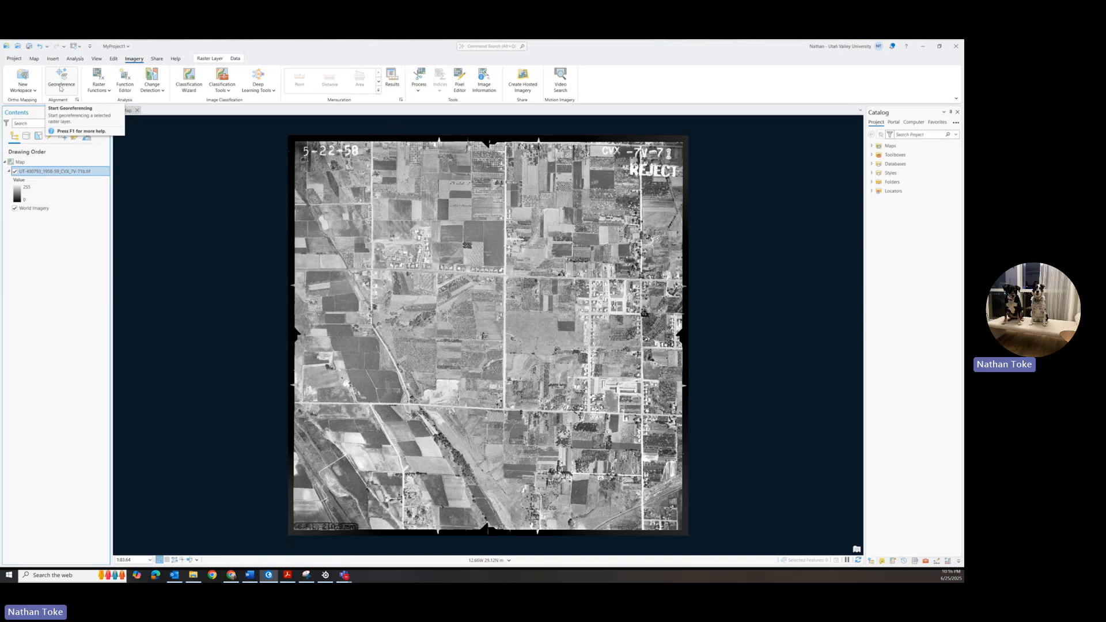
click(60, 86)
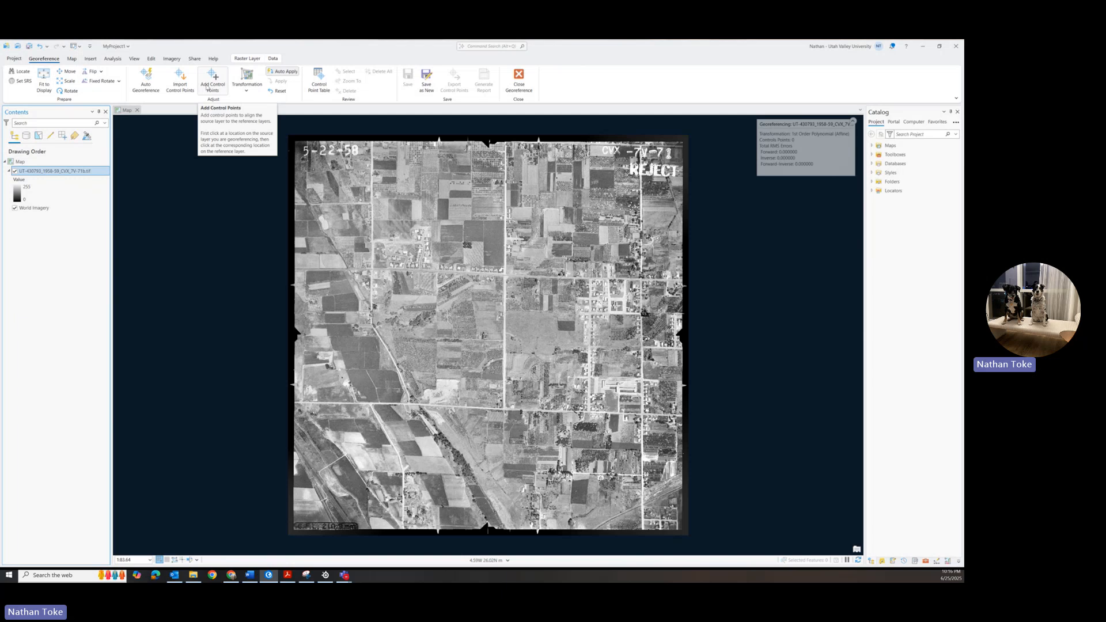
Add a first control point linking the central road intersection on the aerial photo to the same intersection on the World Imagery basemap
click(207, 87)
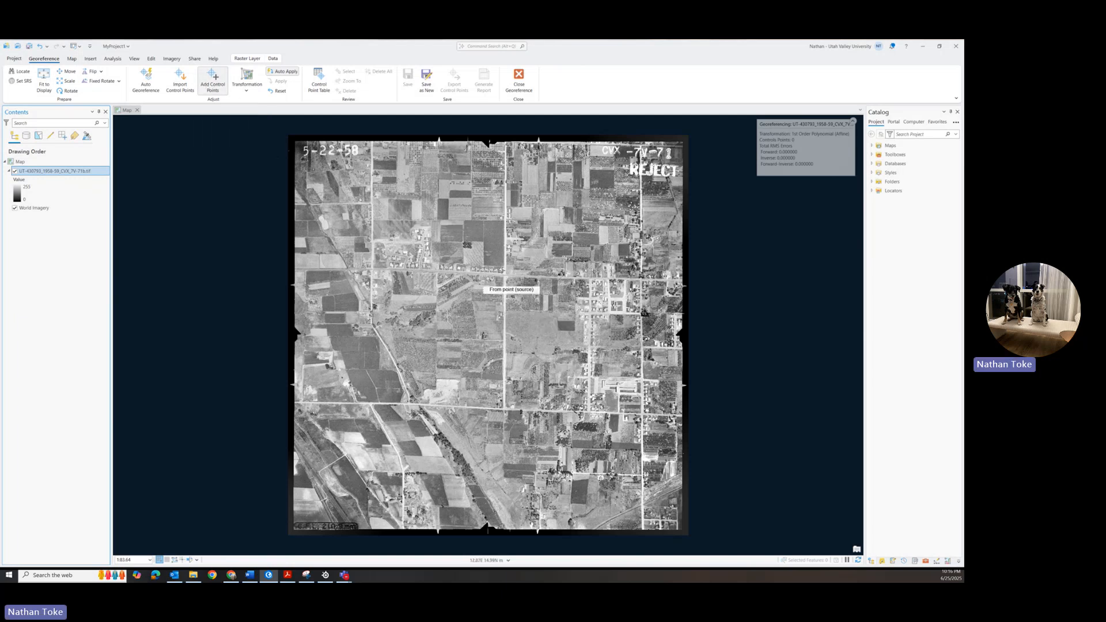
scroll(504, 277, up, 5)
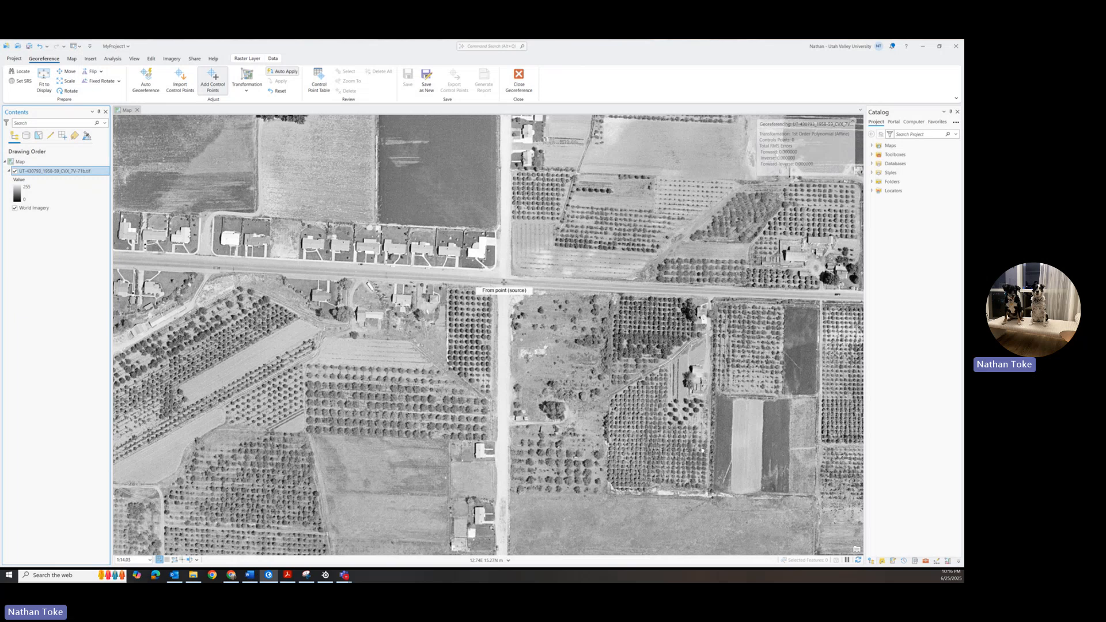
click(505, 281)
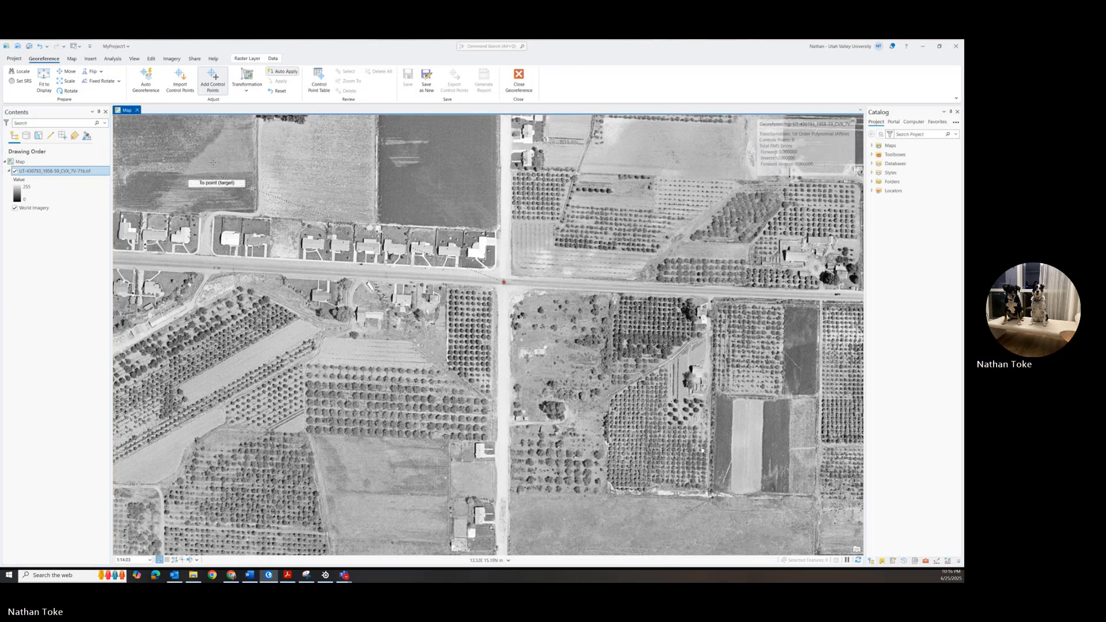
click(72, 58)
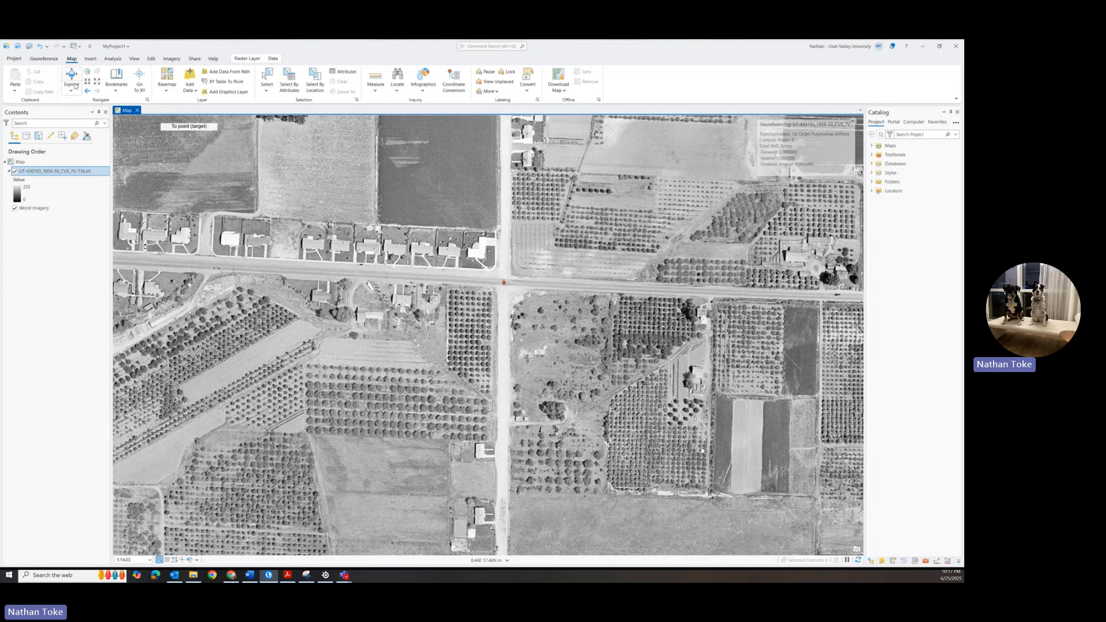
click(87, 91)
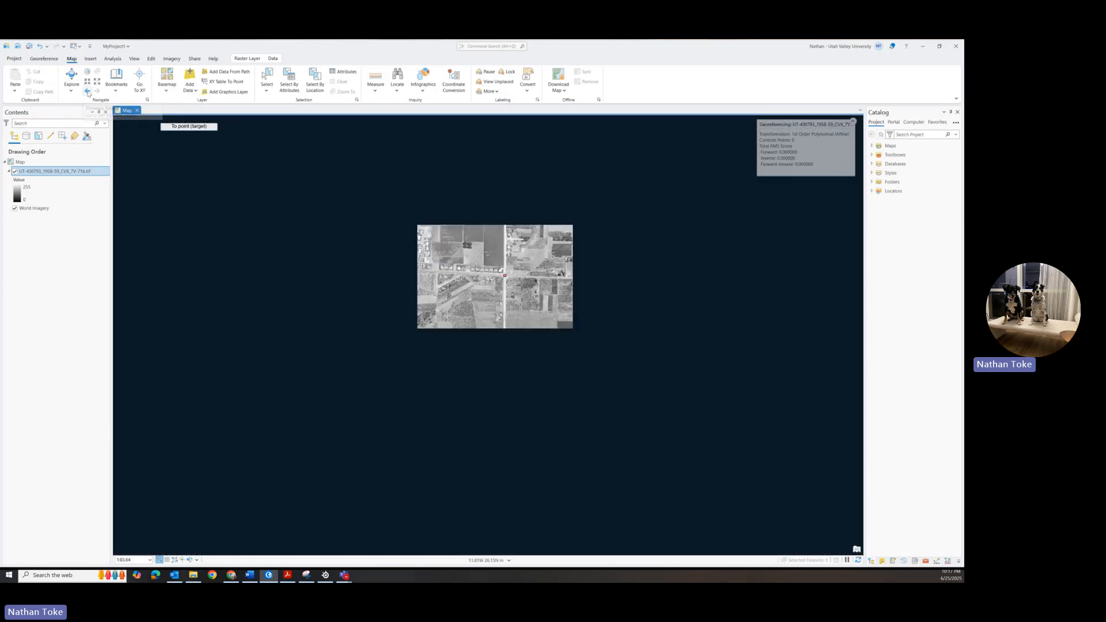
click(87, 92)
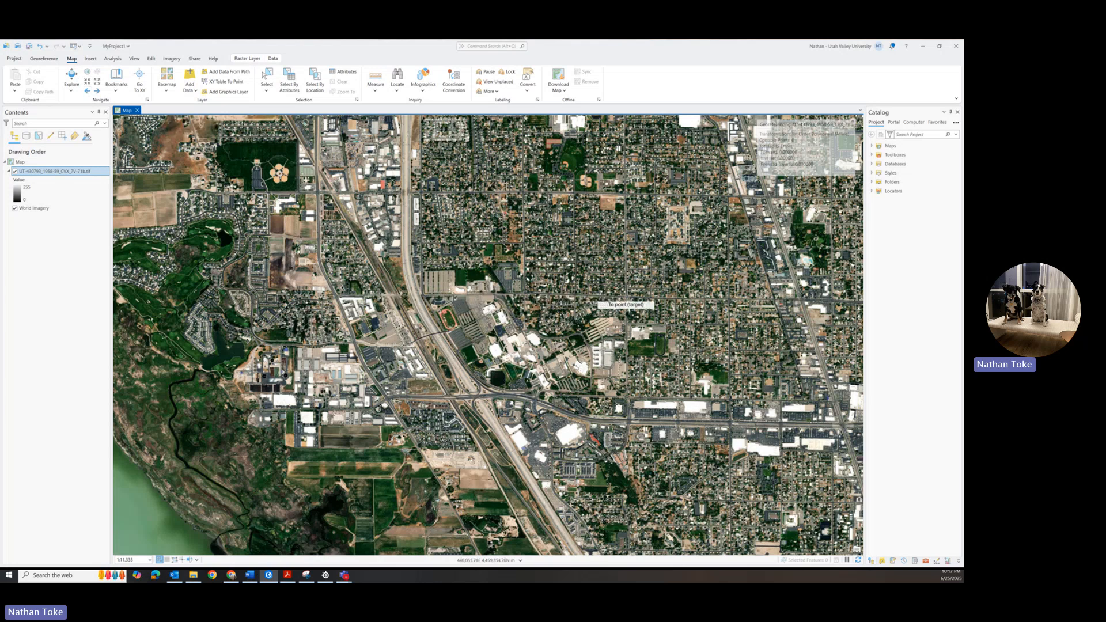
scroll(599, 299, up, 6)
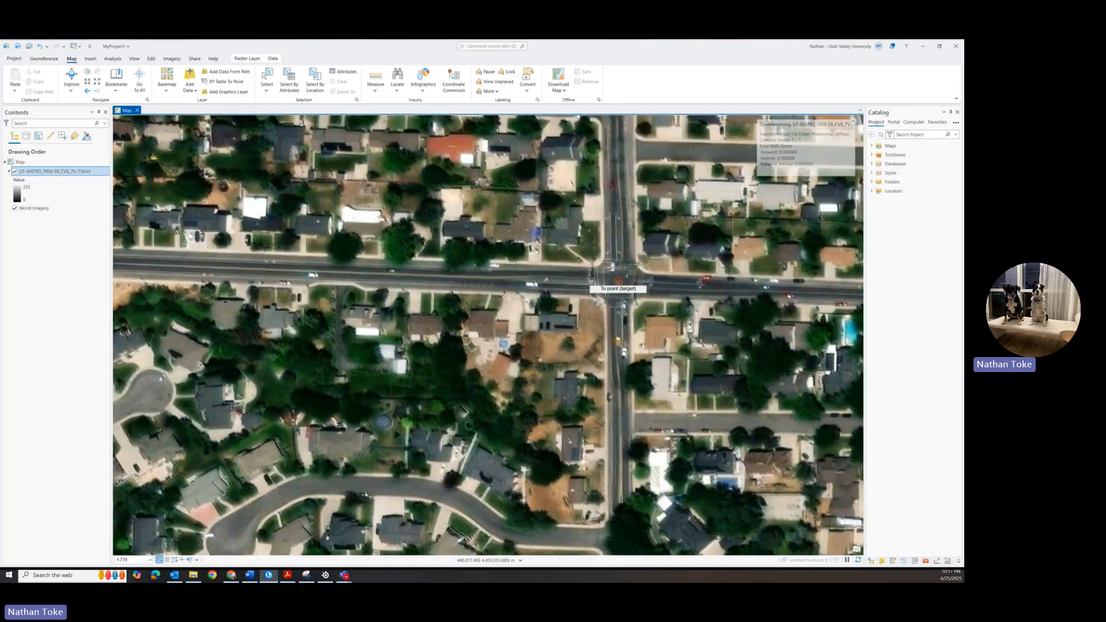
click(618, 281)
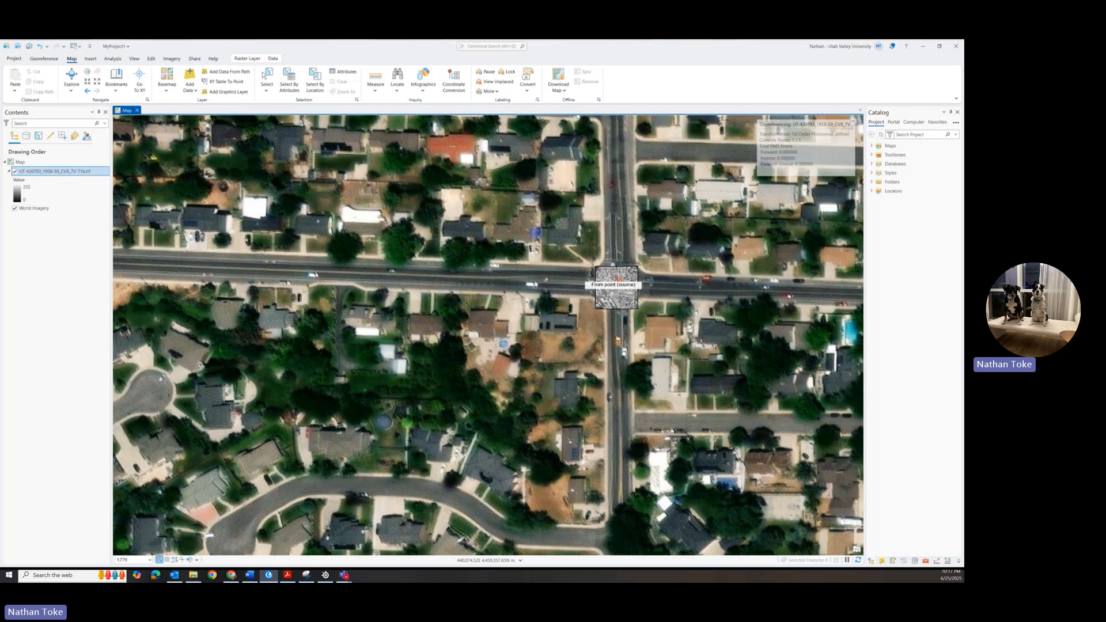
Add a second control point linking the next major intersection south on the photo to the roundabout on the World Imagery basemap
scroll(617, 281, up, 5)
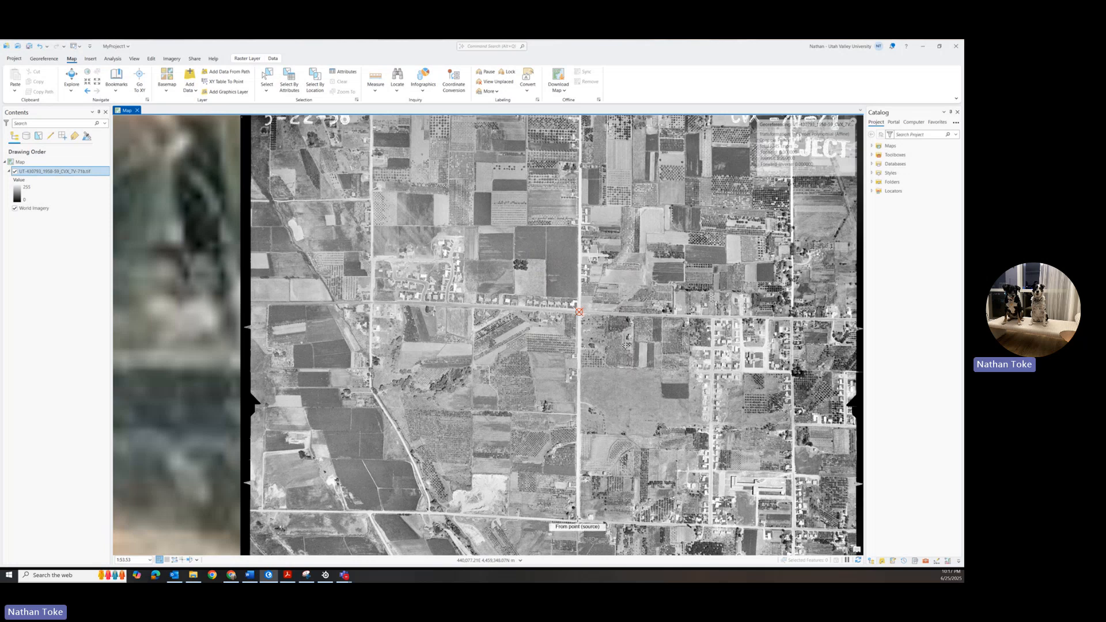
scroll(578, 521, up, 5)
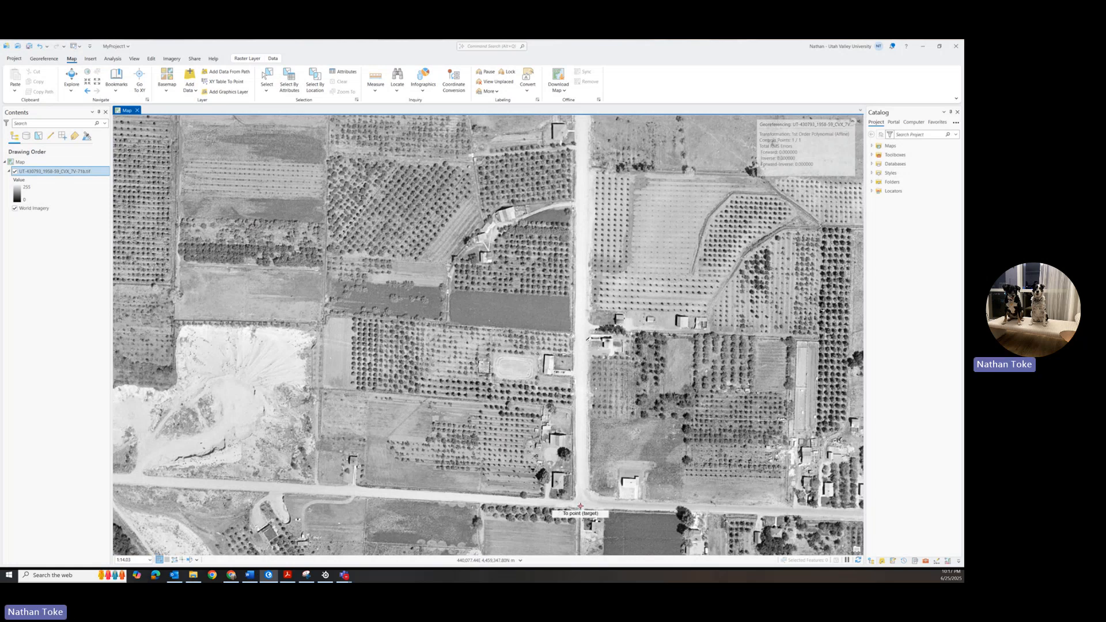
scroll(580, 506, down, 8)
scroll(580, 507, down, 8)
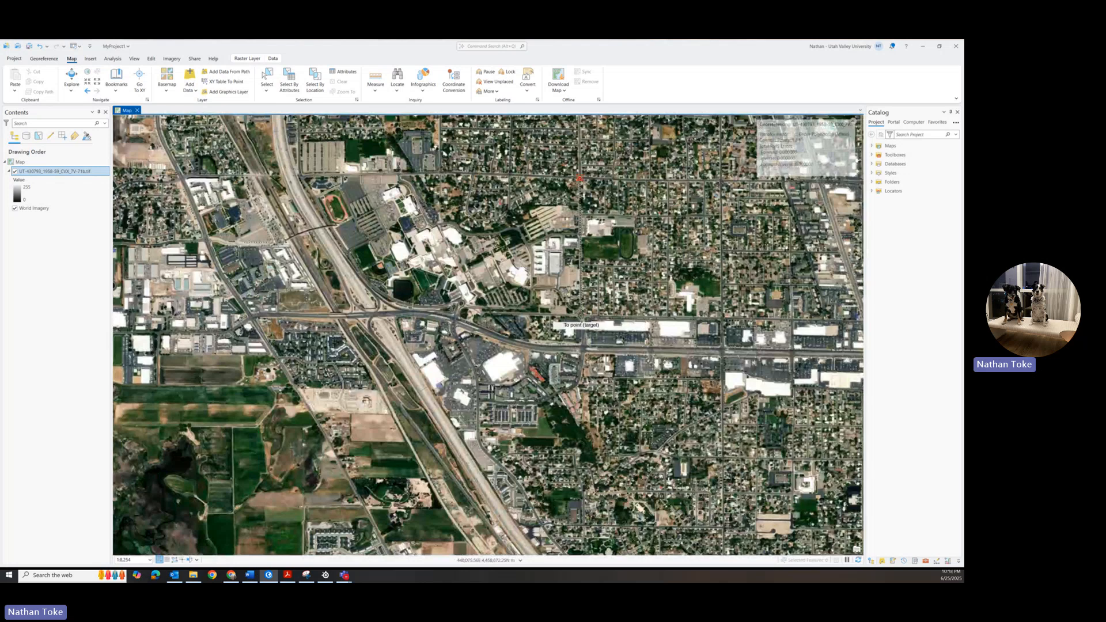
scroll(580, 320, up, 5)
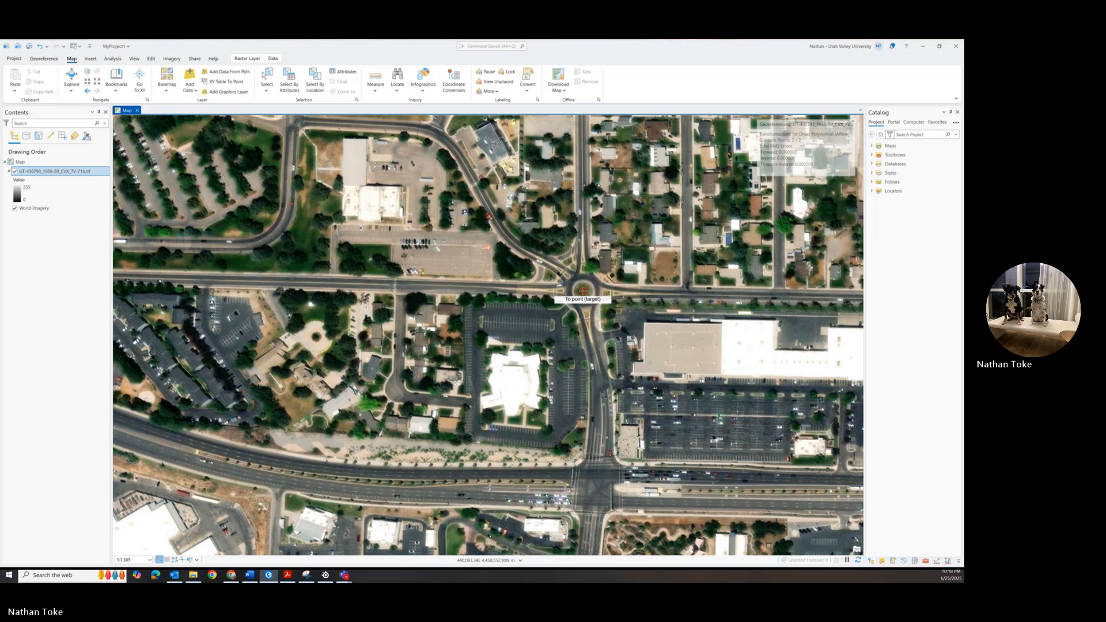
click(582, 291)
Toggle the aerial photo's visibility to compare its roads with the World Imagery basemap across the whole photo extent
scroll(582, 291, down, 10)
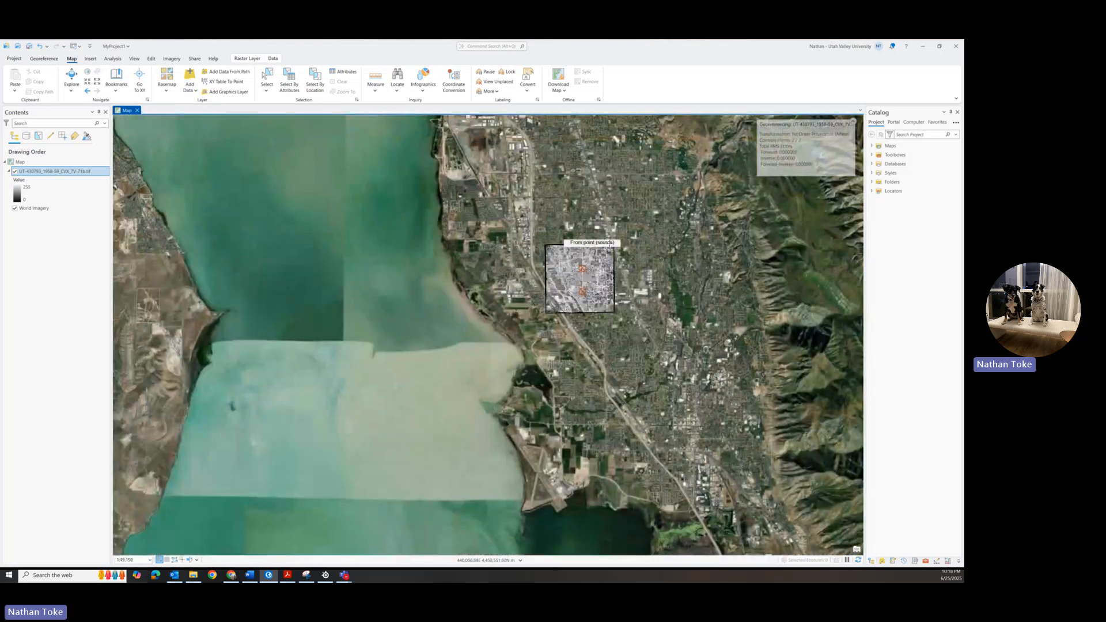
scroll(591, 291, up, 5)
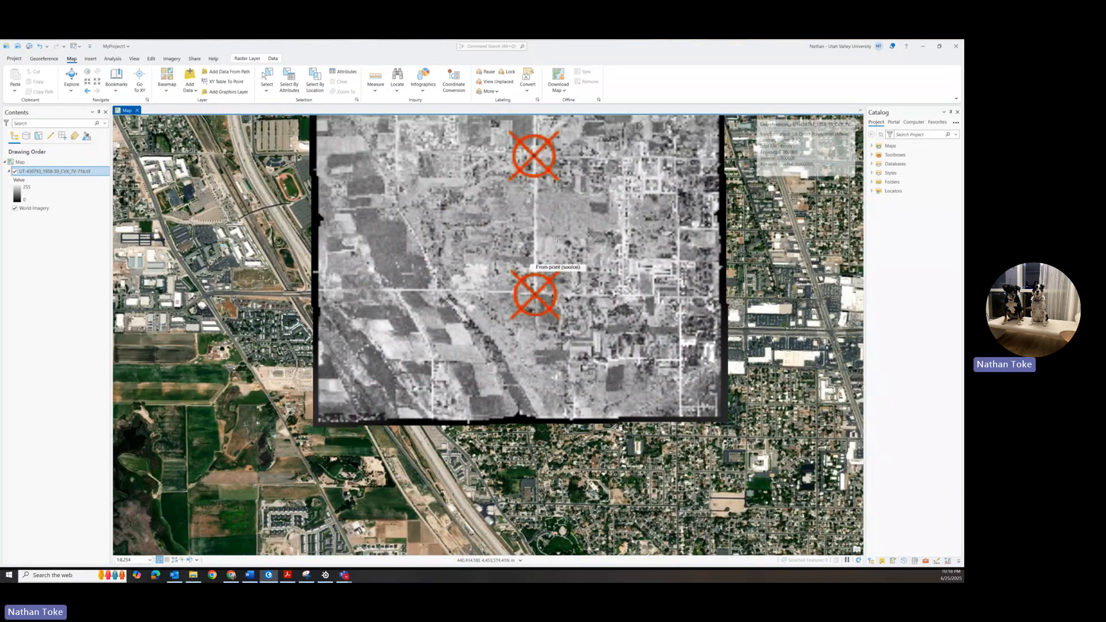
drag(558, 239, 546, 339)
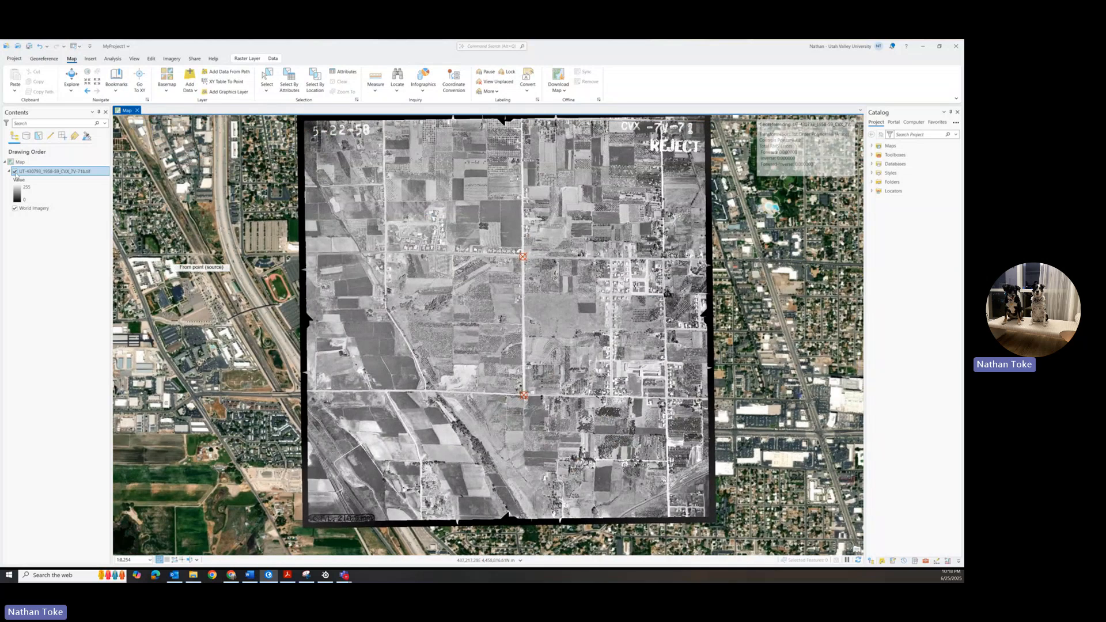
click(15, 172)
click(15, 172)
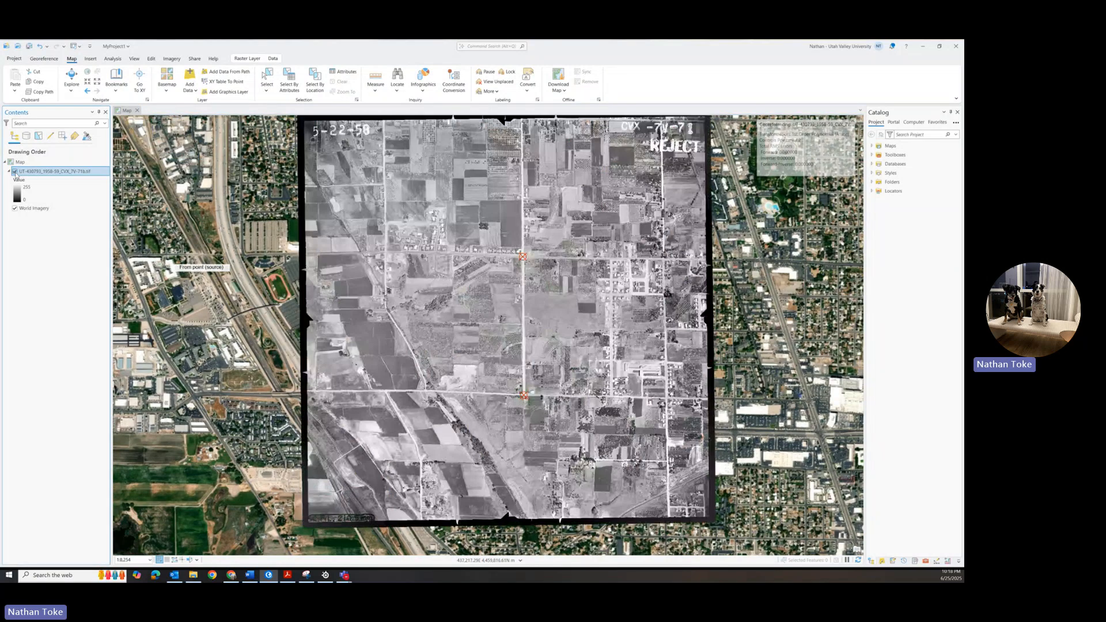
click(15, 172)
click(15, 172)
click(15, 171)
click(15, 172)
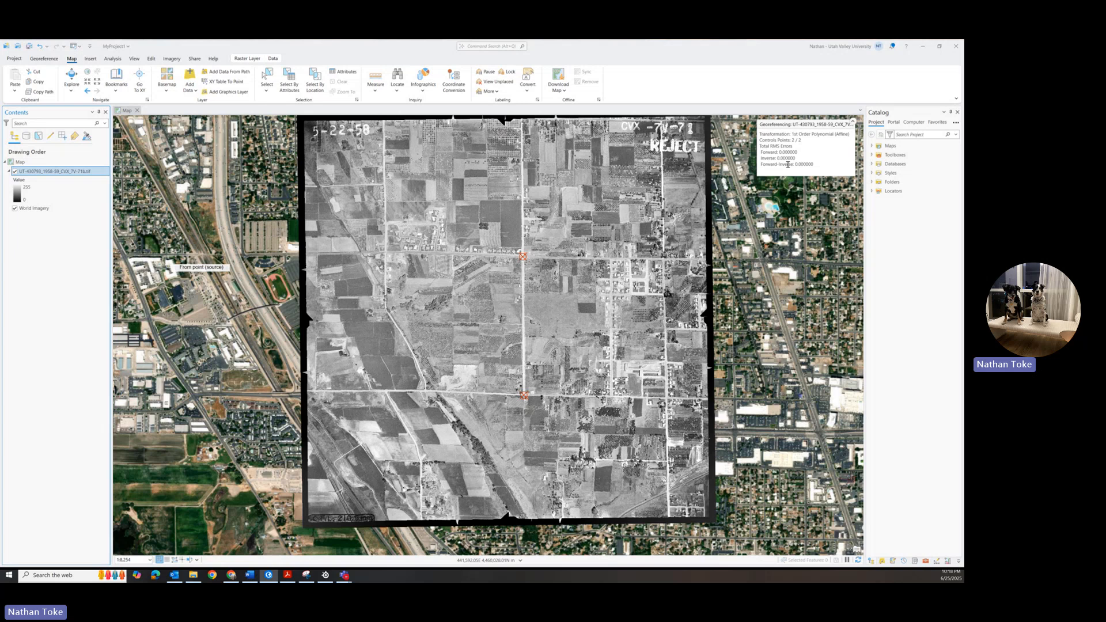
Open the control point table and reduce its height to give the map more room
click(44, 59)
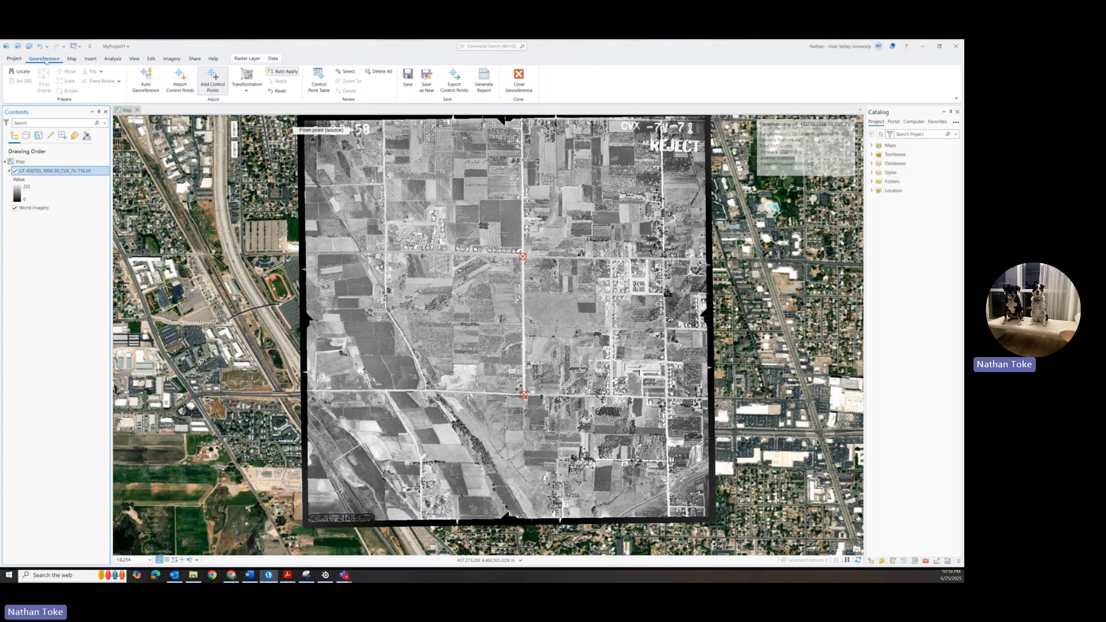
click(320, 86)
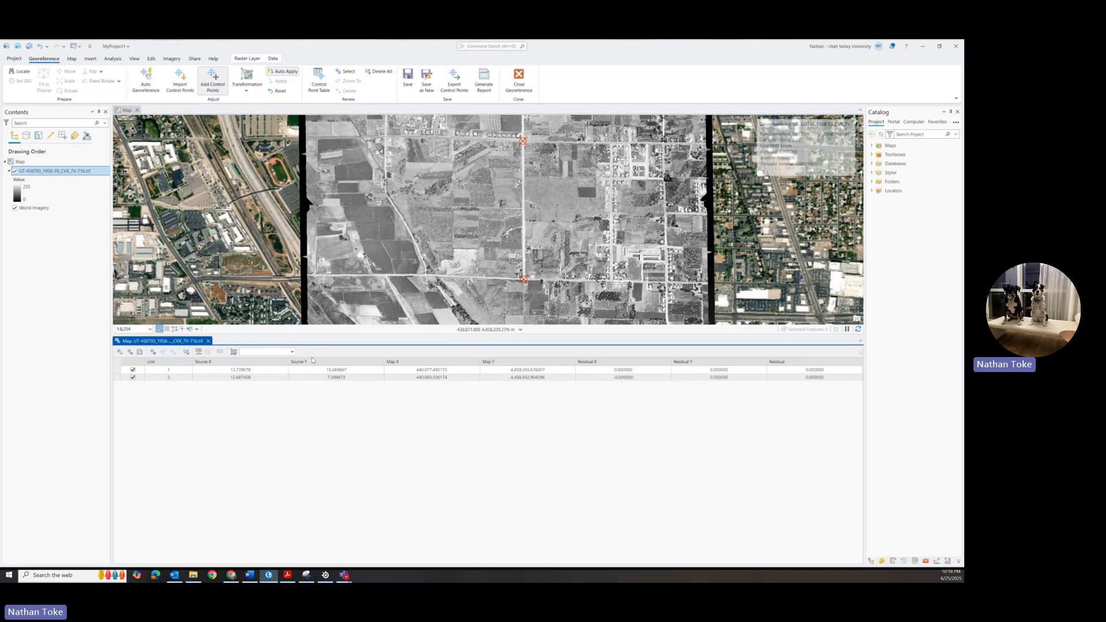
click(325, 379)
scroll(623, 286, up, 4)
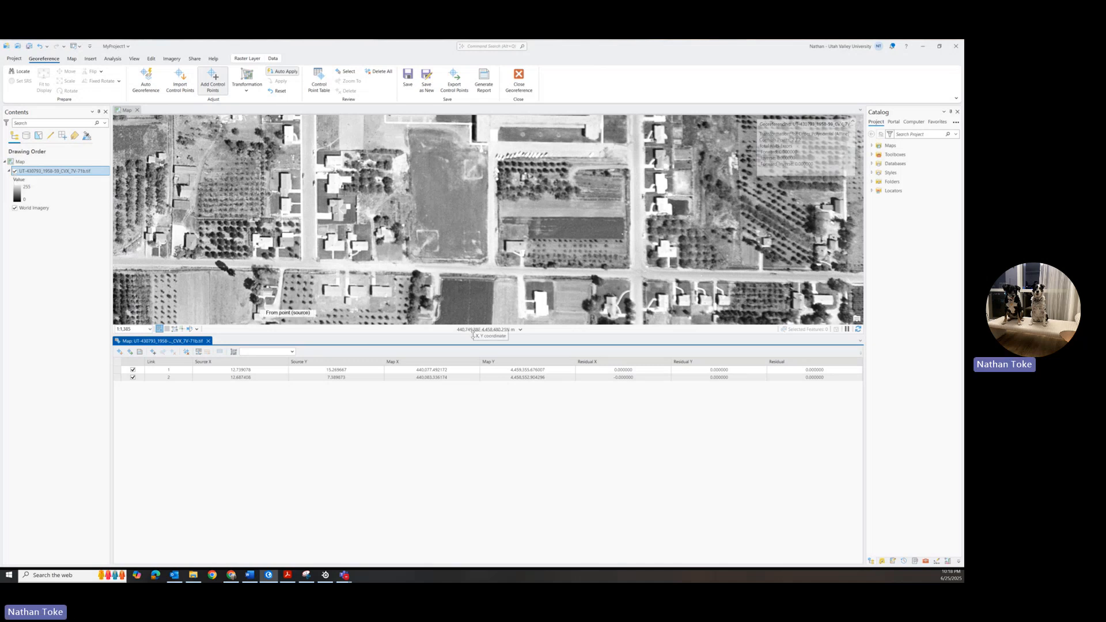
drag(474, 337, 475, 400)
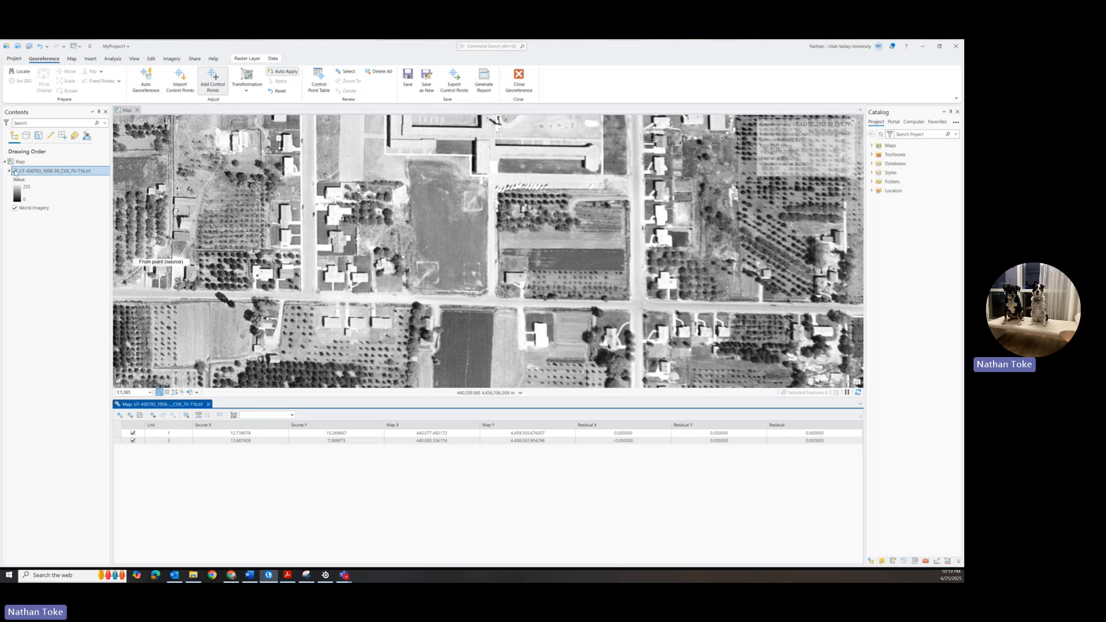
Add a third control point linking the road intersection southeast of the school on the photo to the matching basemap intersection, hiding the photo for the target
click(14, 172)
click(14, 171)
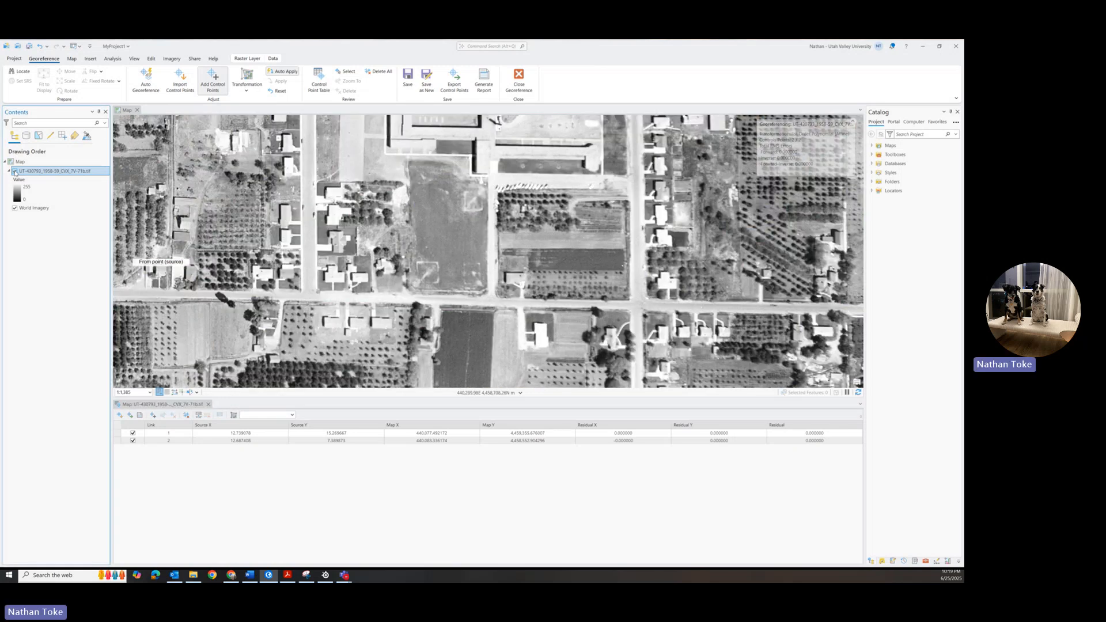
click(14, 171)
click(15, 171)
click(15, 171)
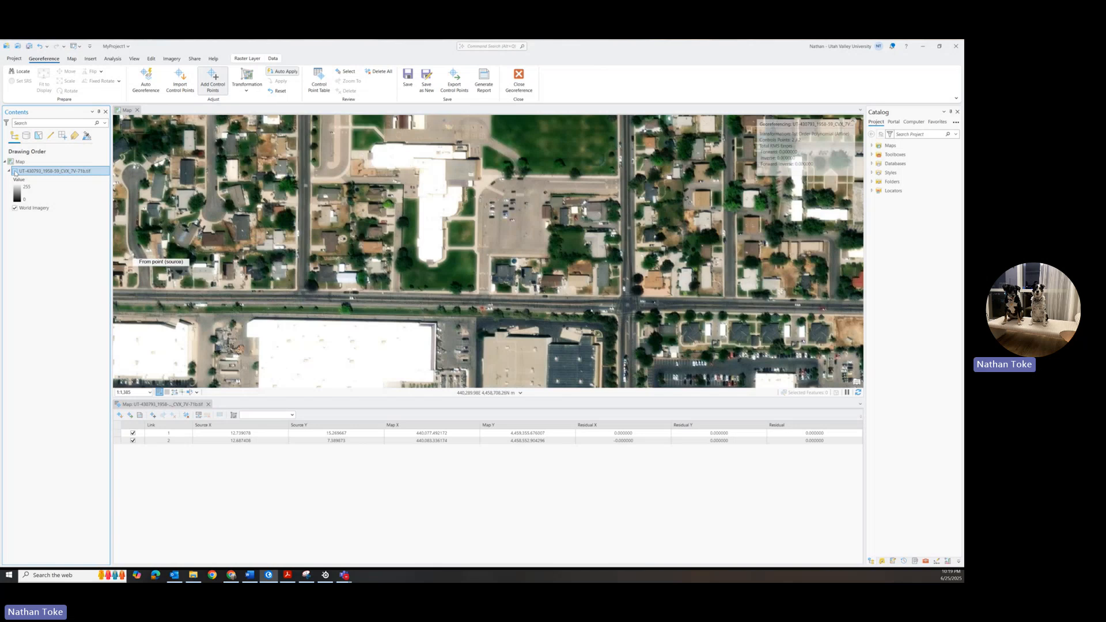
click(14, 171)
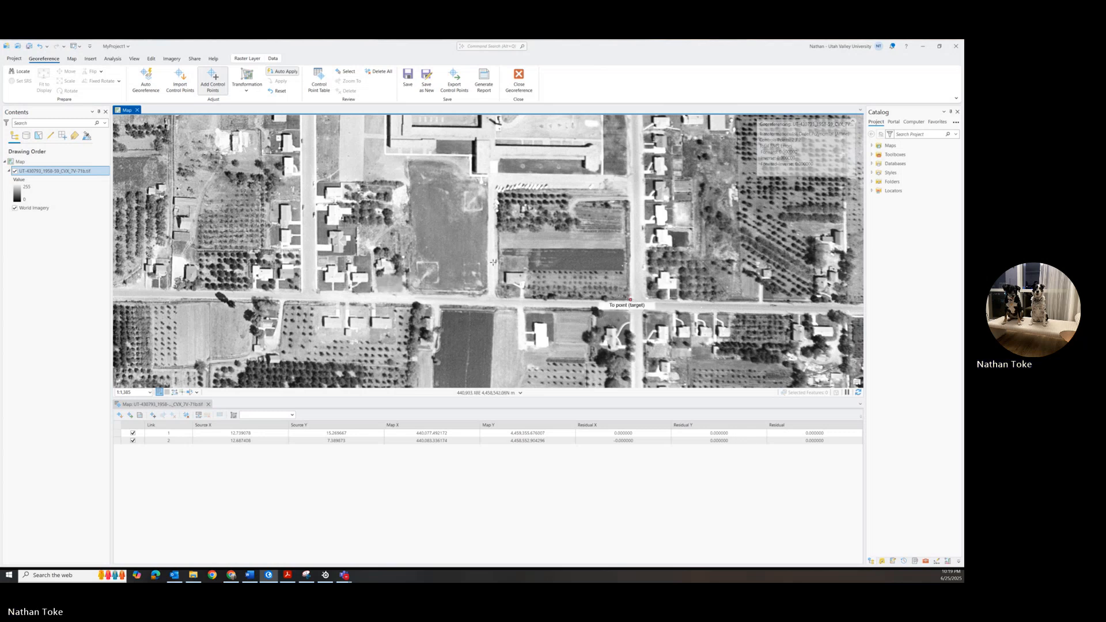
click(15, 171)
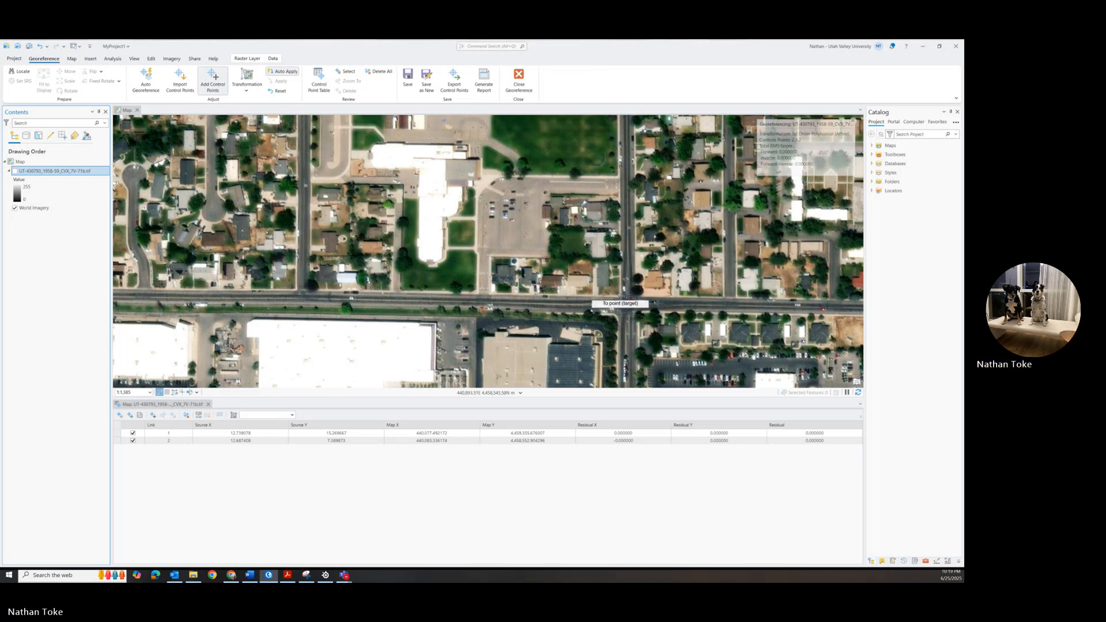
click(621, 296)
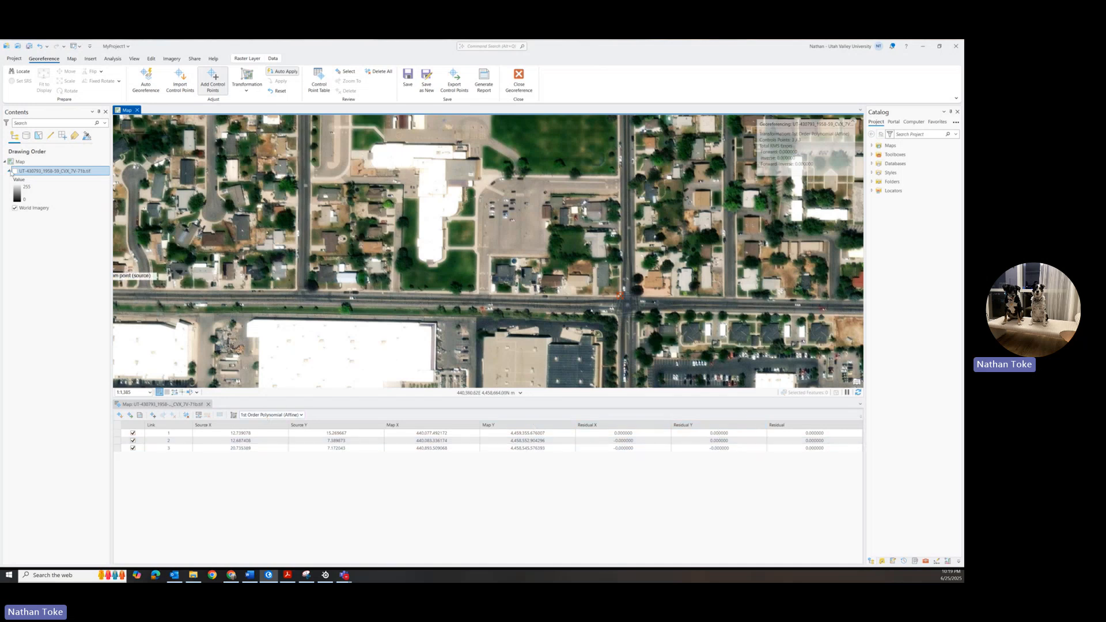
Toggle the aerial photo's visibility to examine how its streets align with the basemap around the third control point
click(14, 172)
click(14, 172)
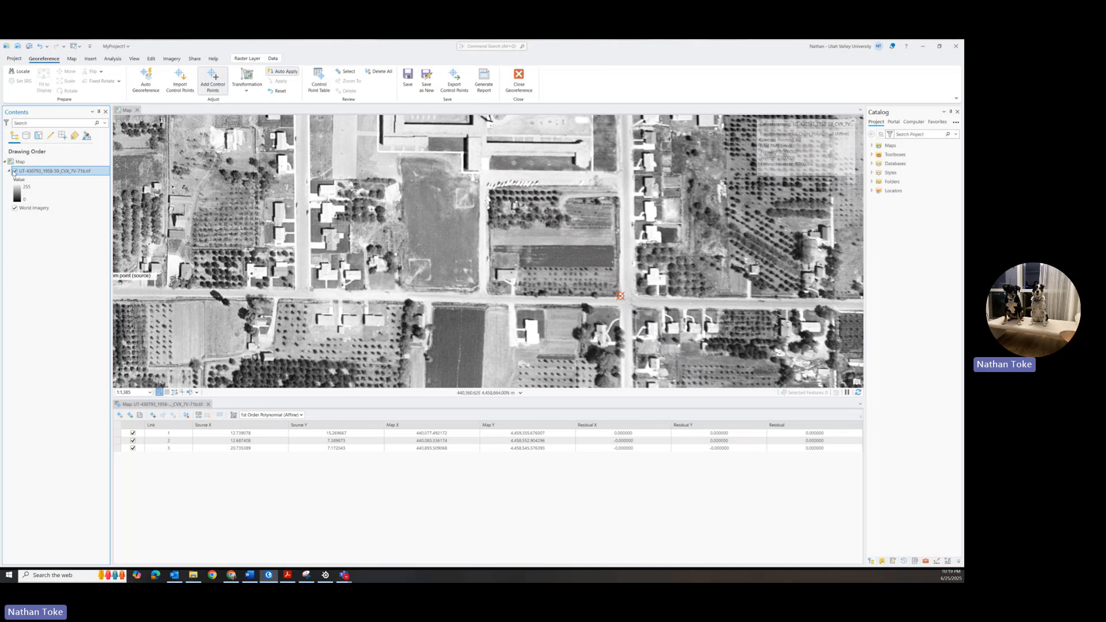
click(14, 172)
click(14, 172)
click(14, 172)
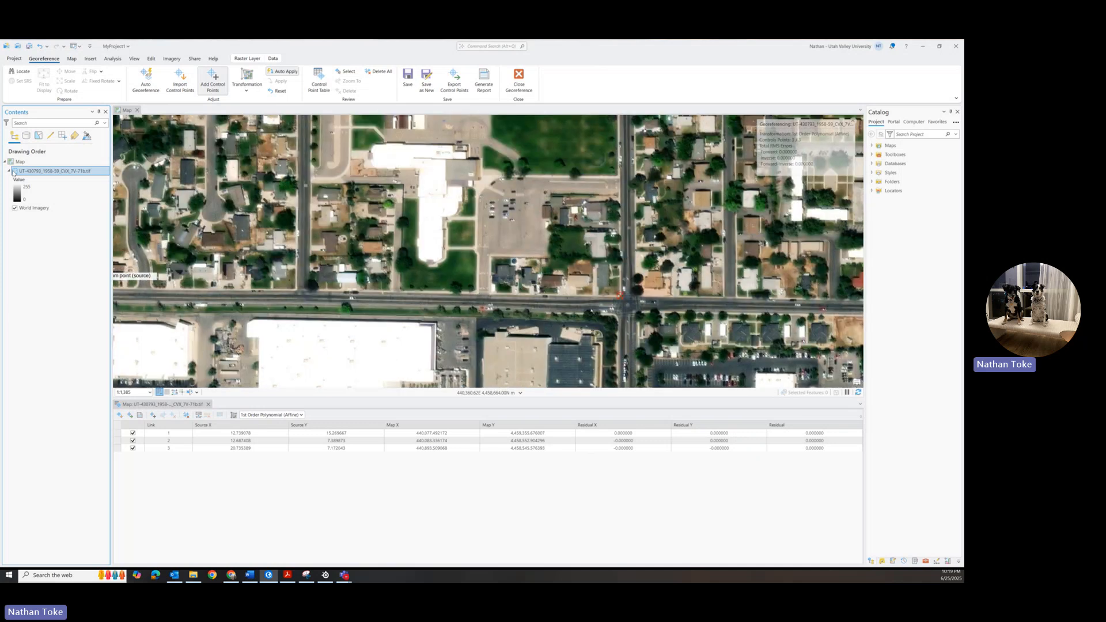
click(14, 172)
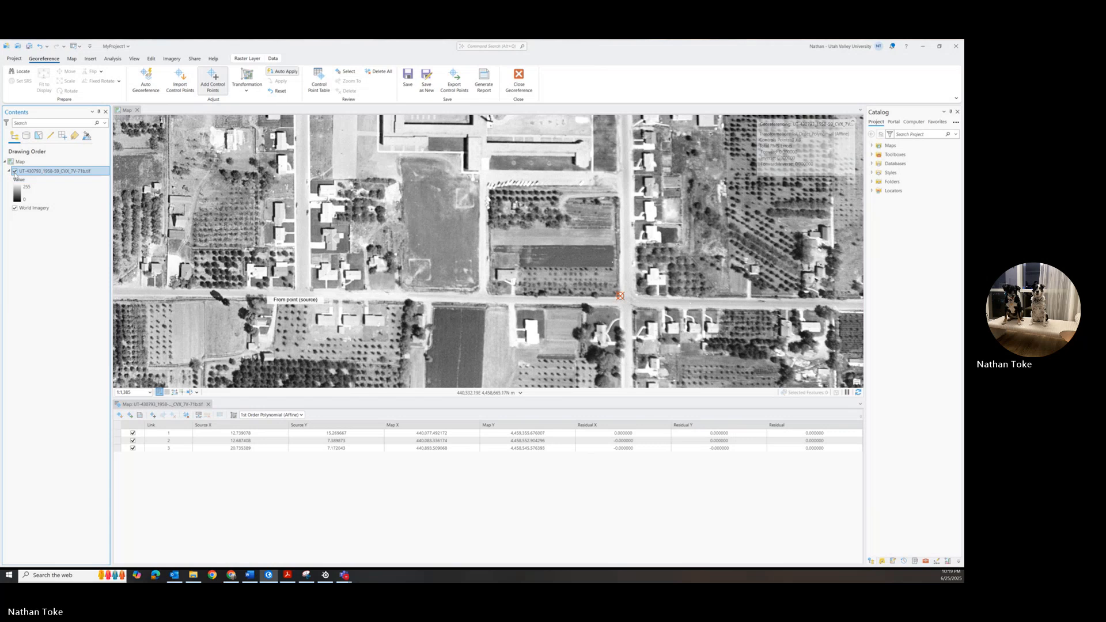
click(14, 172)
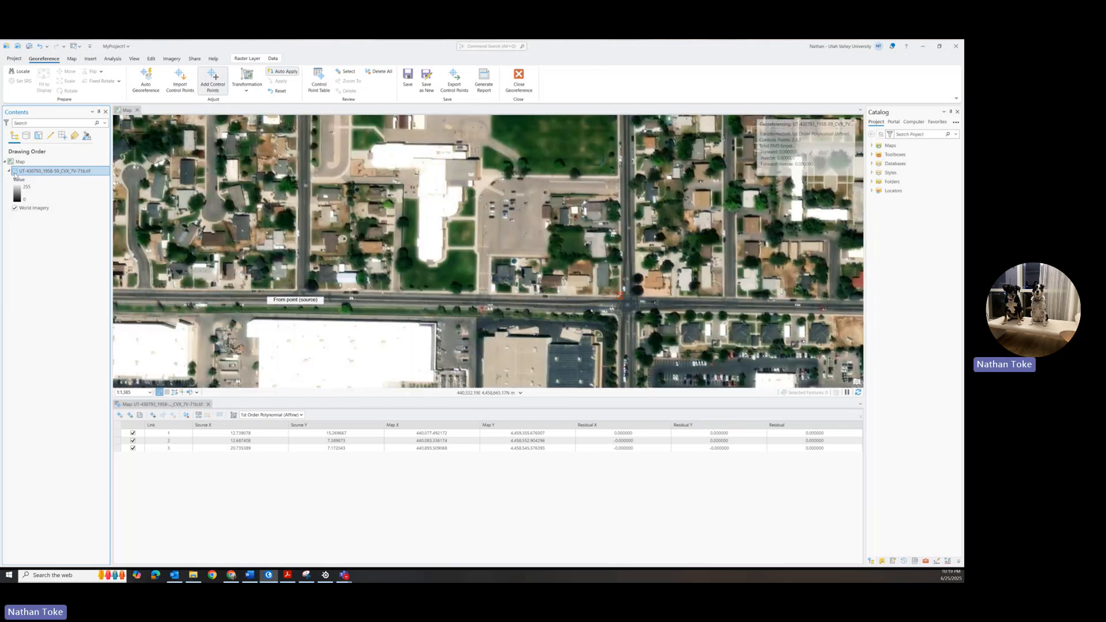
click(14, 171)
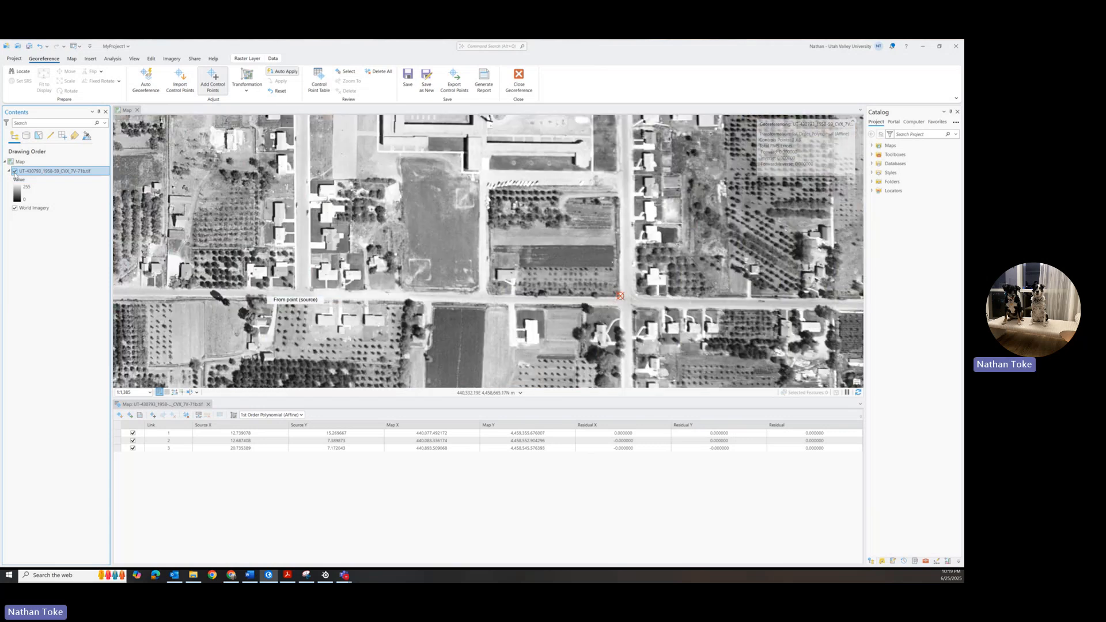
Add a fourth control point linking the road intersection southwest of the school on the photo to its basemap match, hiding the photo for the target
click(296, 290)
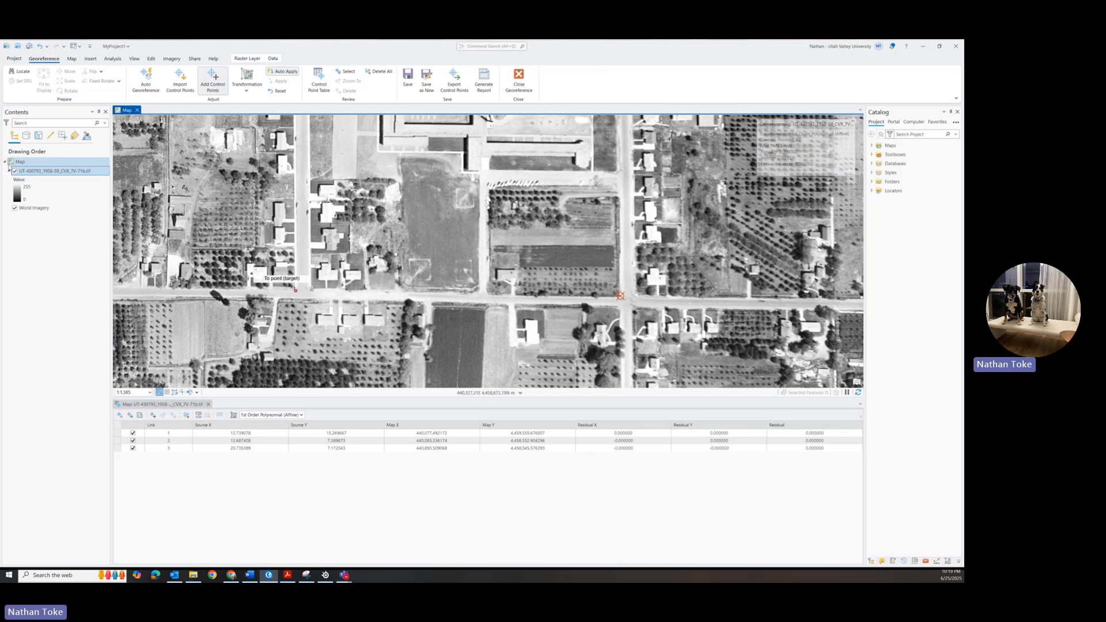
click(15, 171)
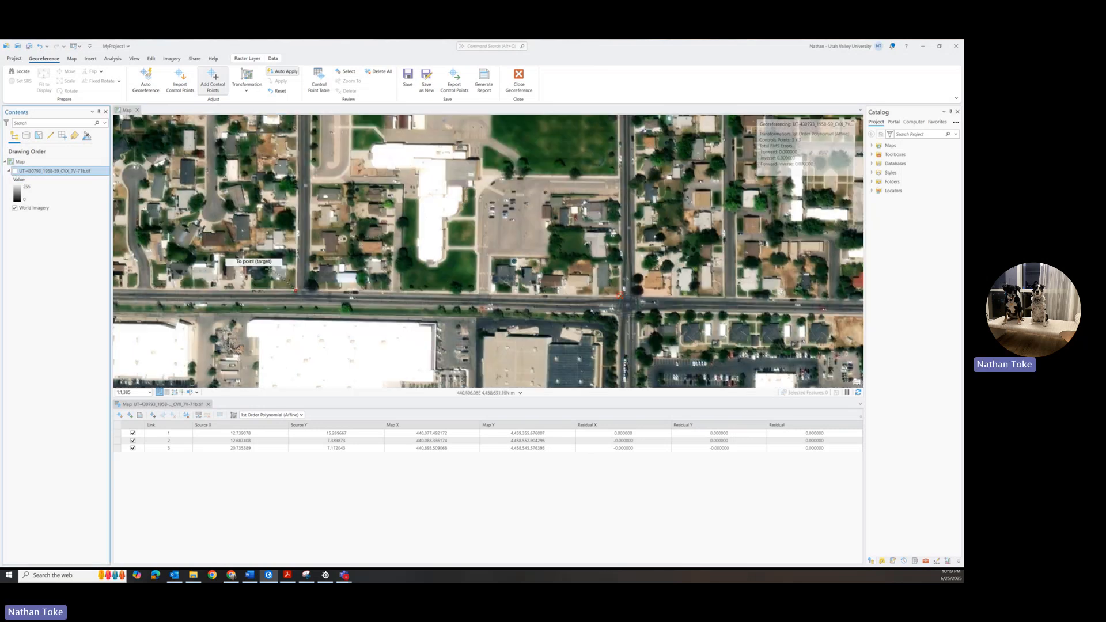
scroll(295, 290, up, 3)
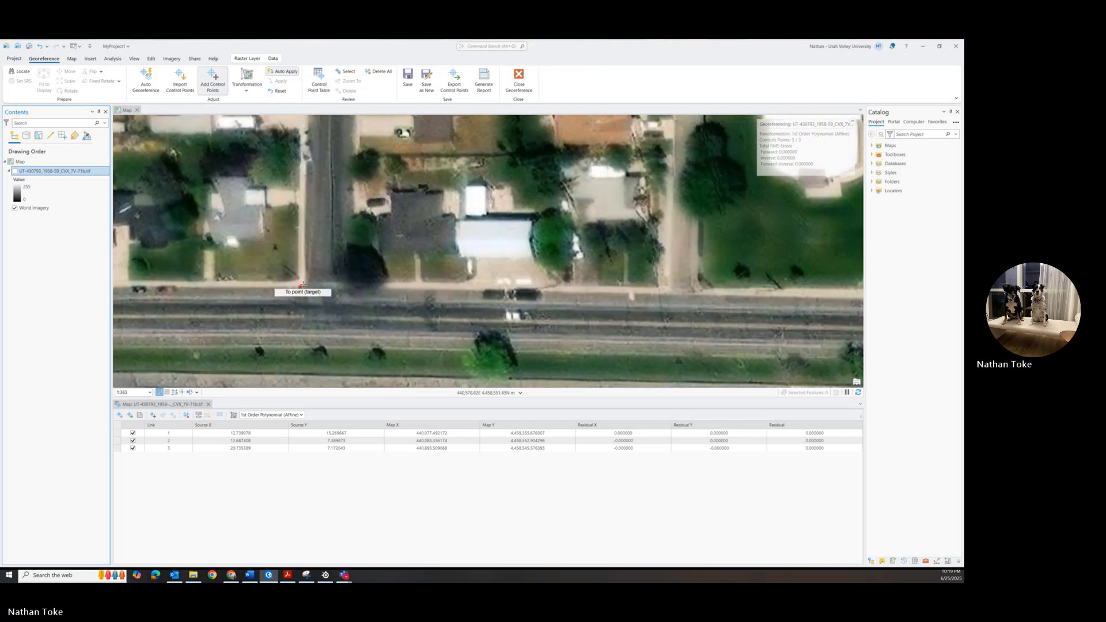
click(302, 286)
scroll(332, 267, down, 6)
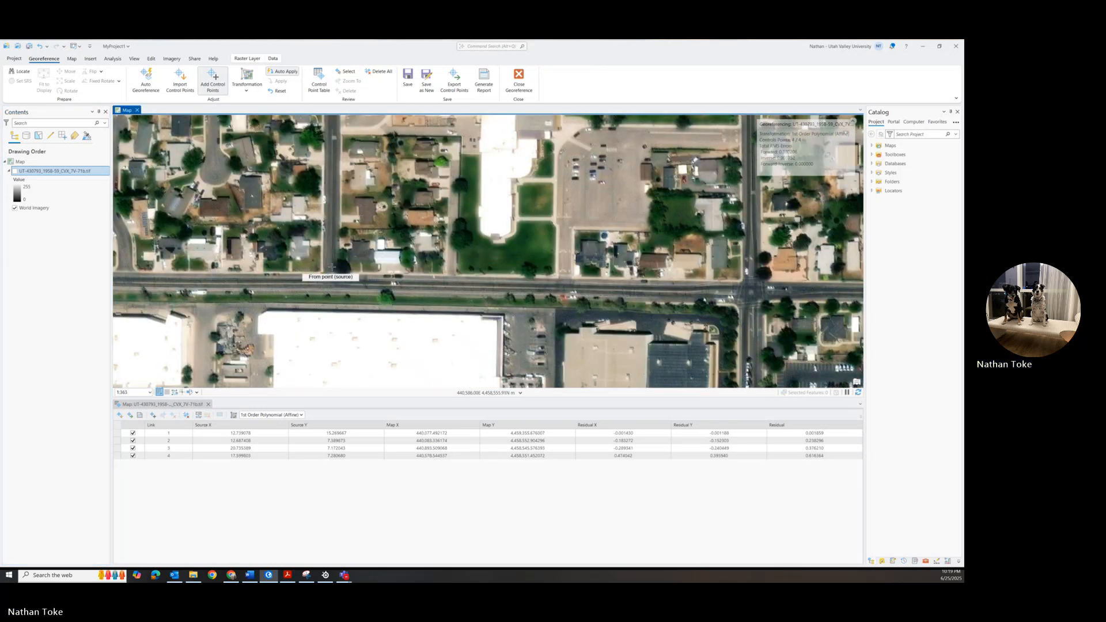
Examine the residuals of the individual links in the control point table
click(664, 448)
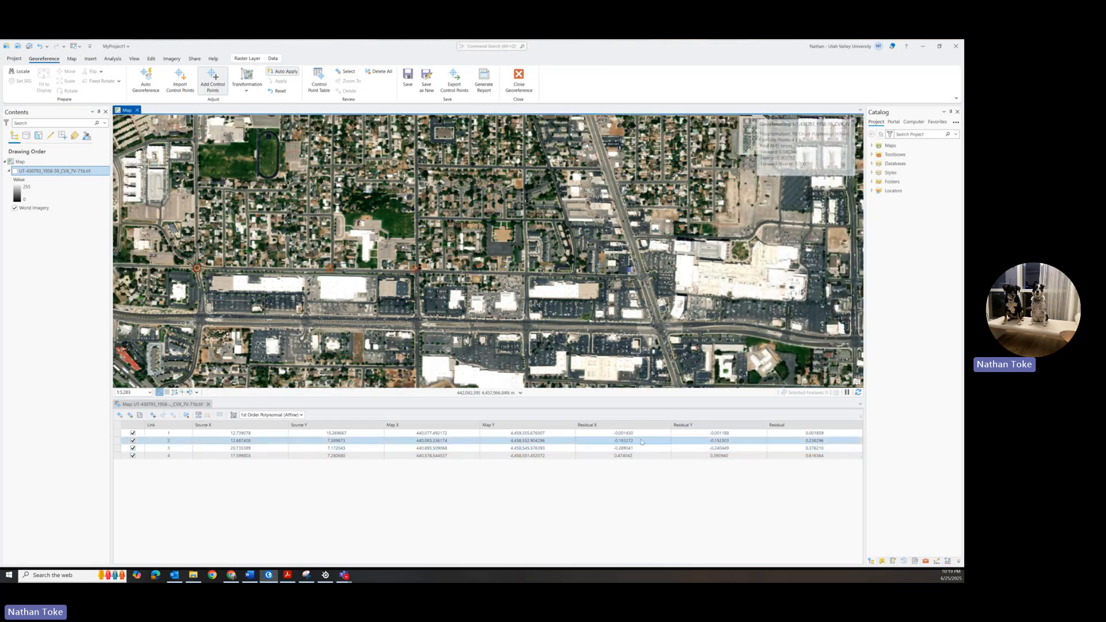
click(725, 457)
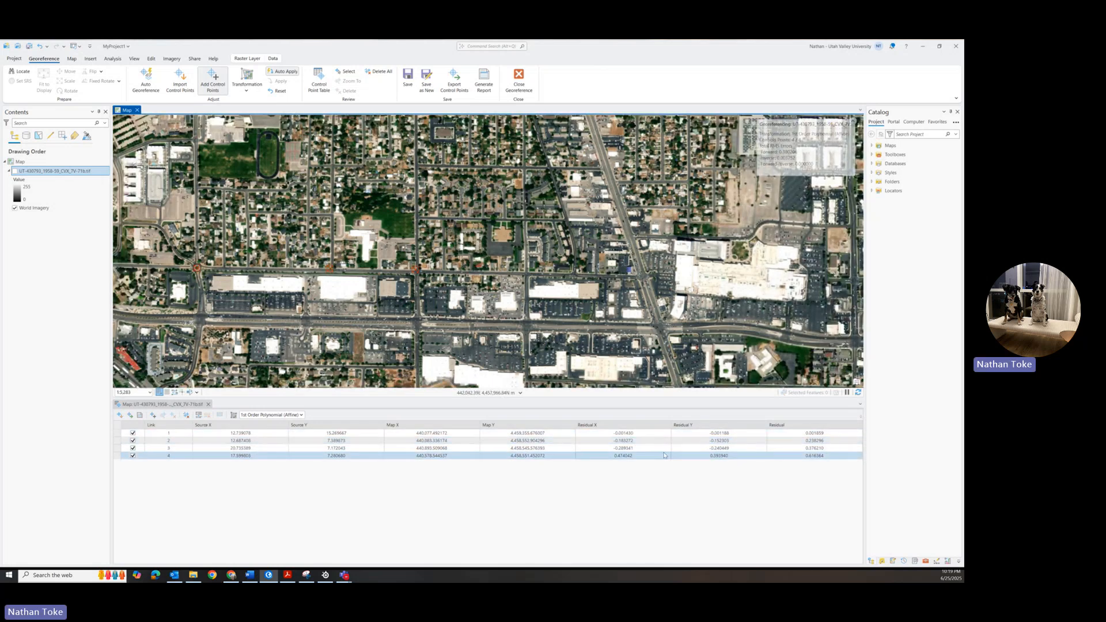
click(640, 448)
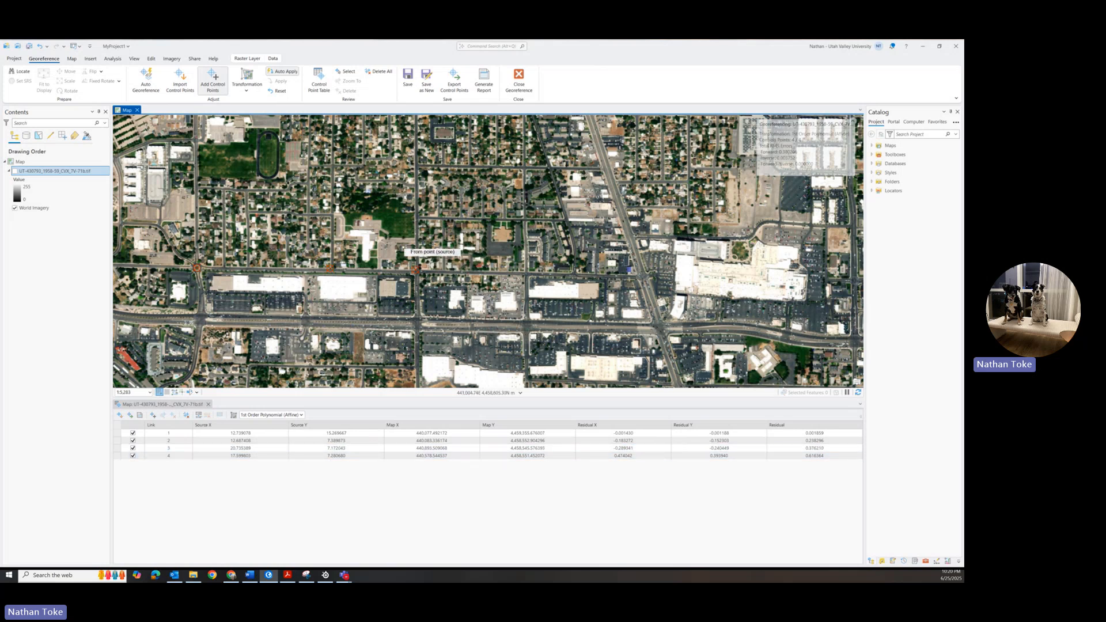
Display the aerial photo again and review the transformation options, keeping 1st Order Polynomial (Affine)
scroll(405, 247, down, 3)
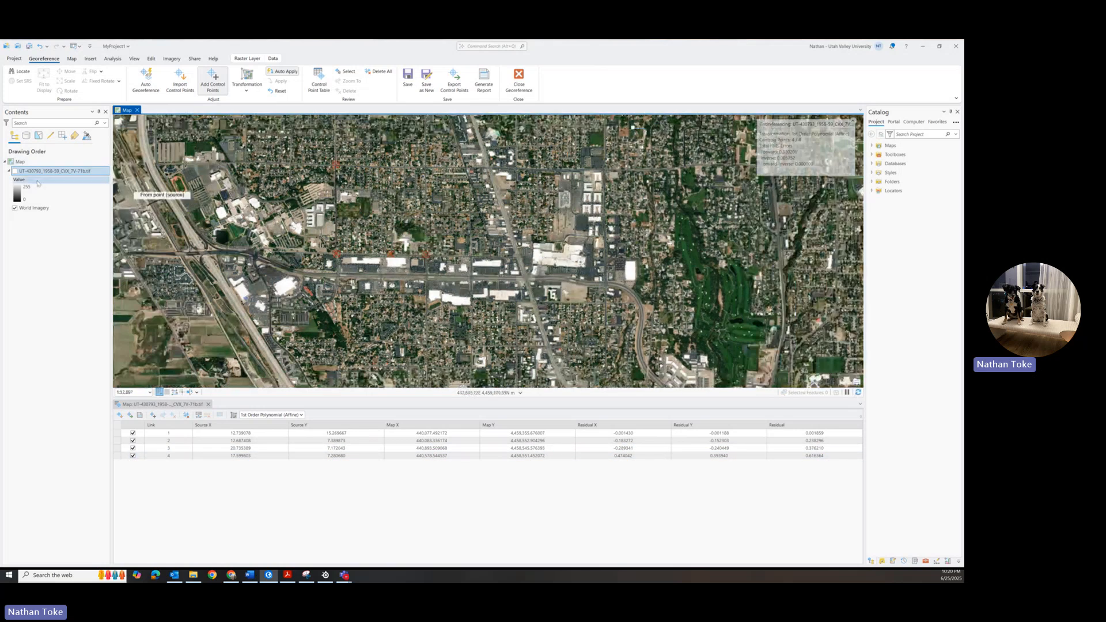
click(16, 171)
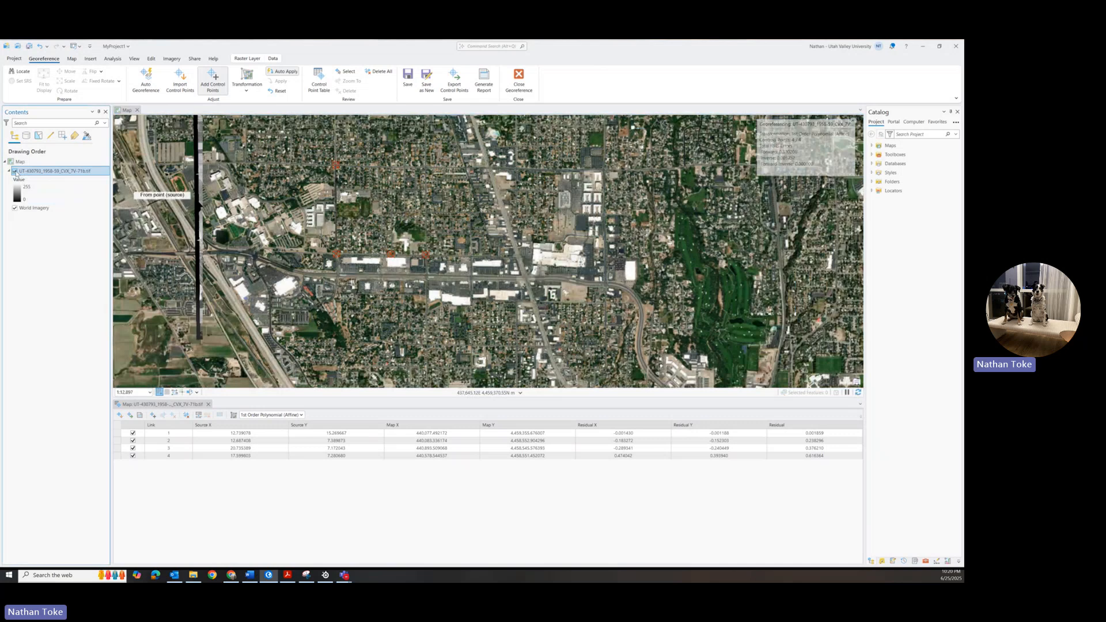
drag(343, 207, 409, 302)
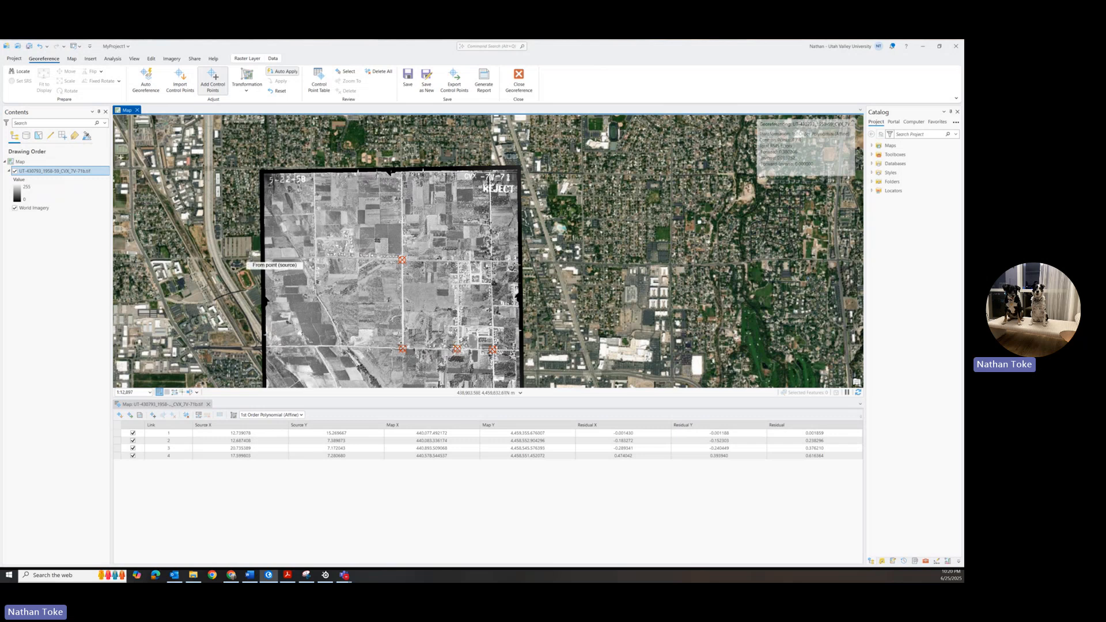
click(271, 416)
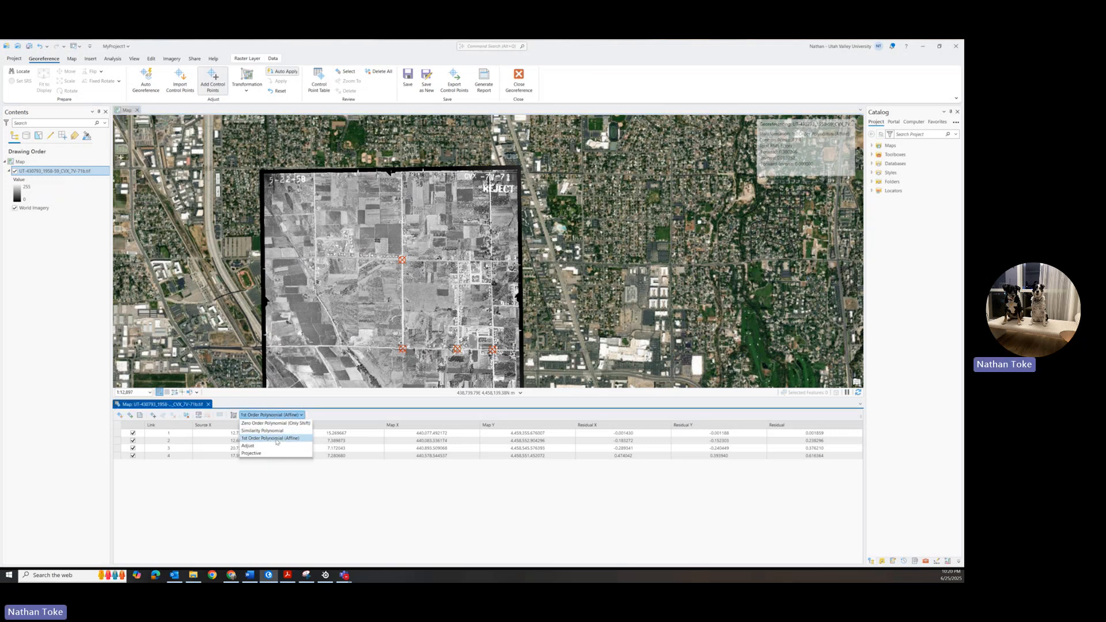
click(277, 443)
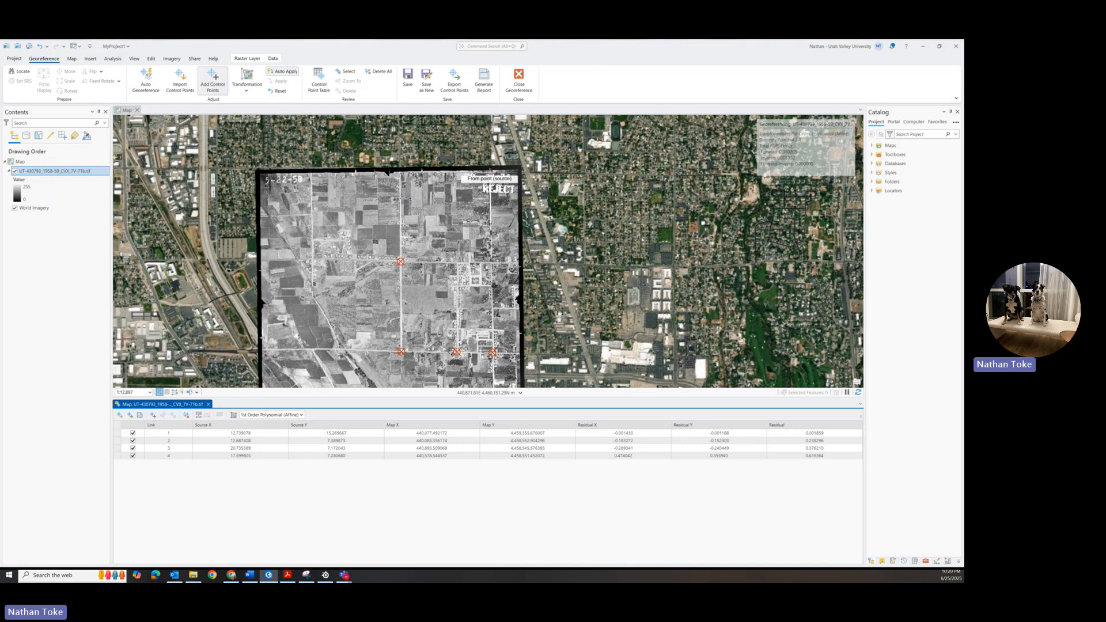
Toggle the aerial photo's visibility to compare its roads with the basemap around the REJECT marking in the northeast corner
scroll(489, 171, up, 5)
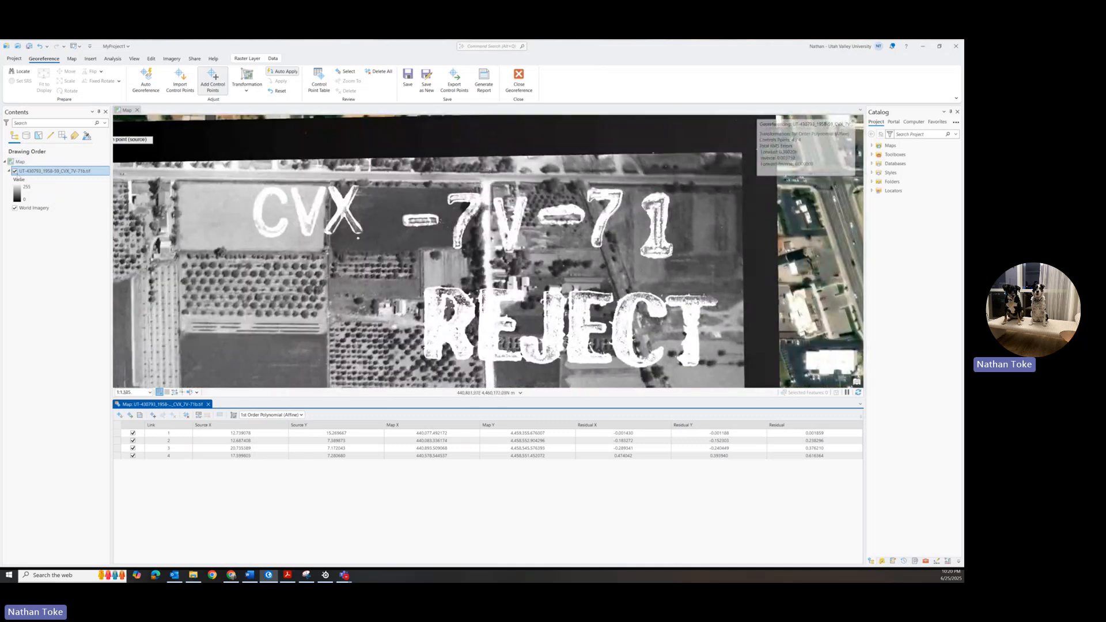
click(15, 171)
click(15, 171)
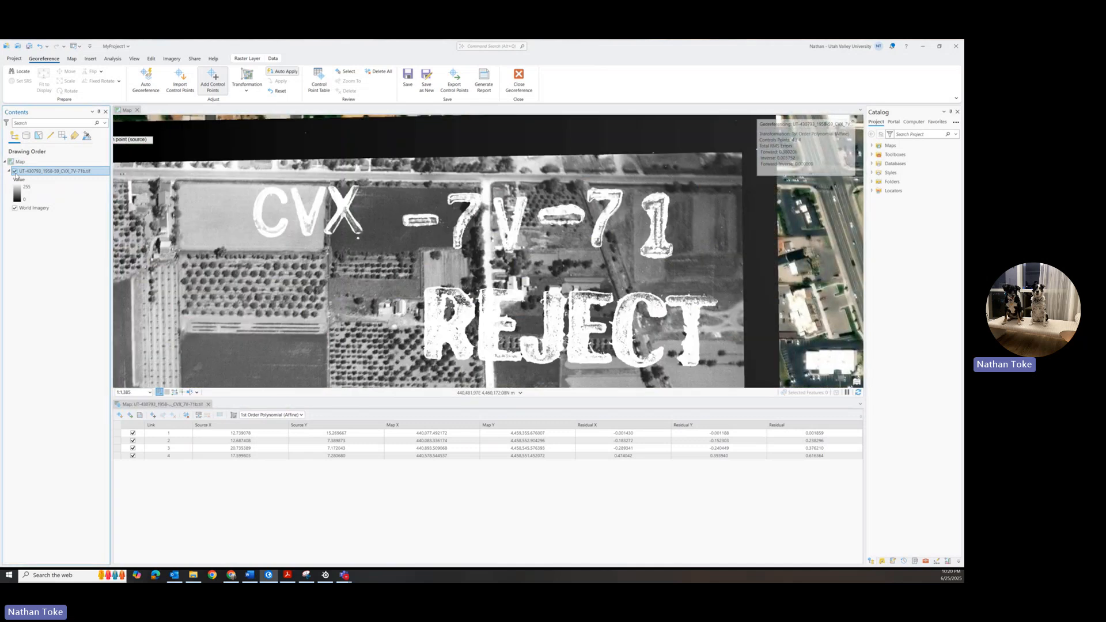
click(15, 171)
click(15, 171)
click(15, 171)
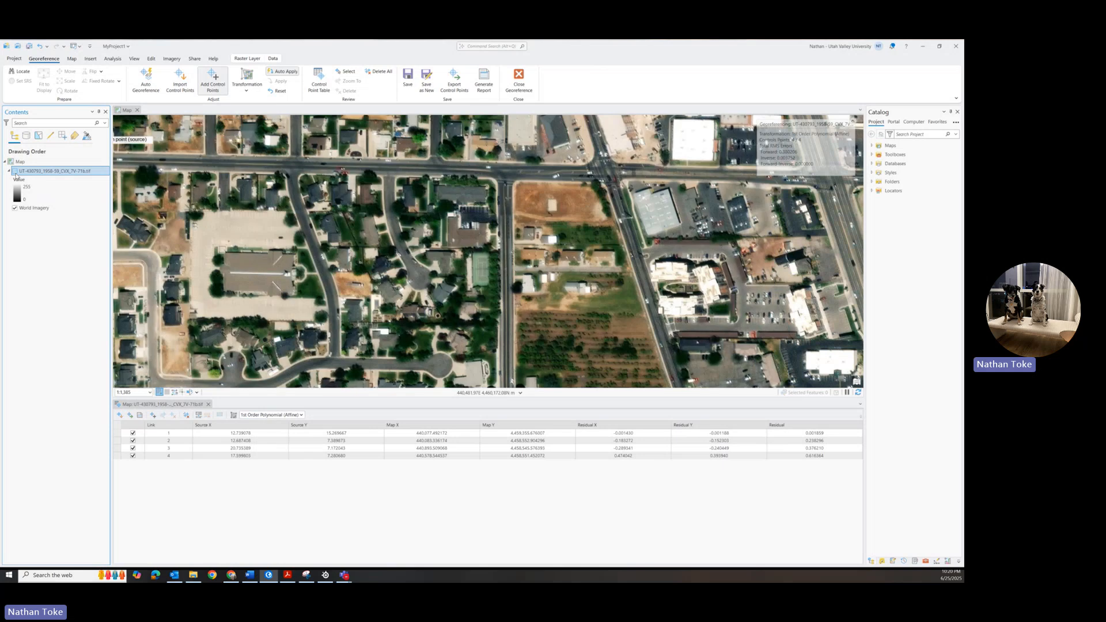
click(15, 171)
click(15, 171)
click(15, 171)
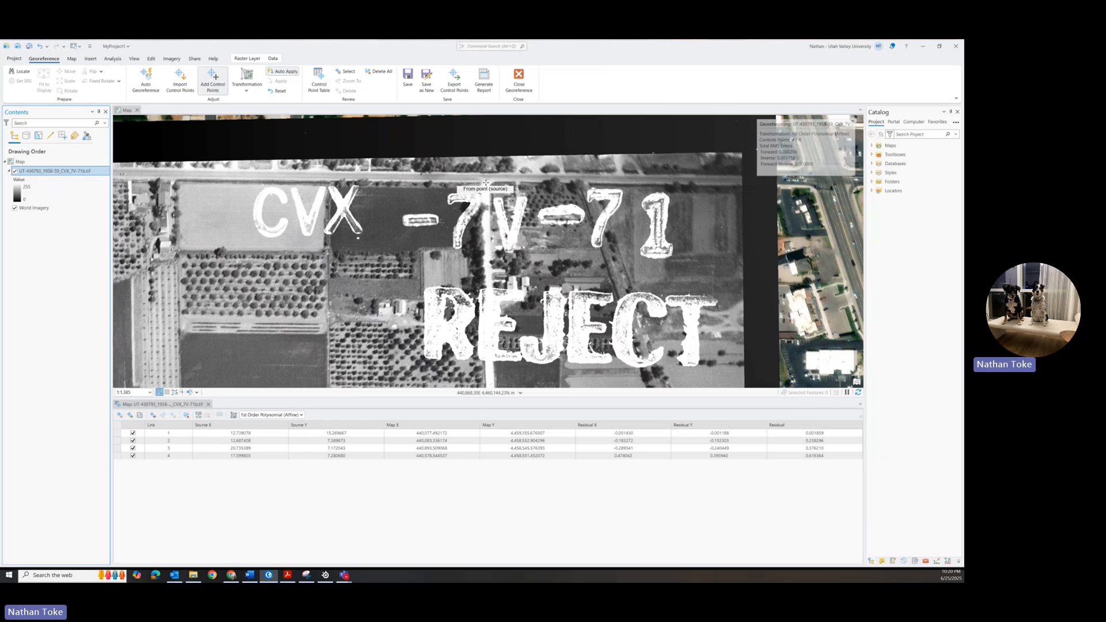
Add a fifth control point linking the road intersection above the CVX -7V-71 marking to the matching basemap intersection, hiding the photo for the target
click(486, 183)
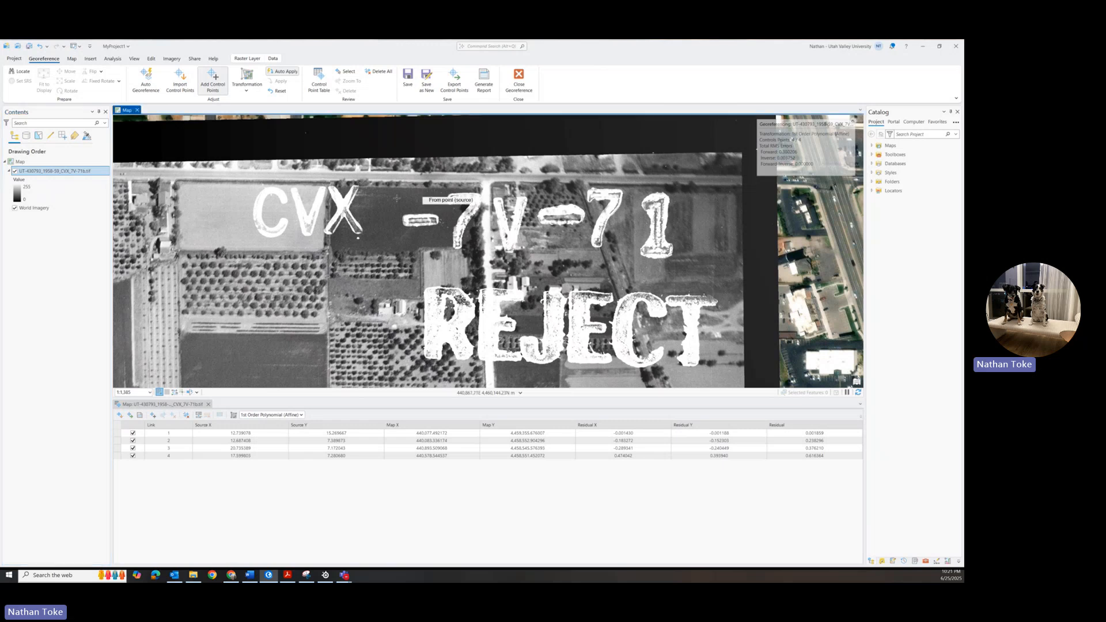
click(486, 182)
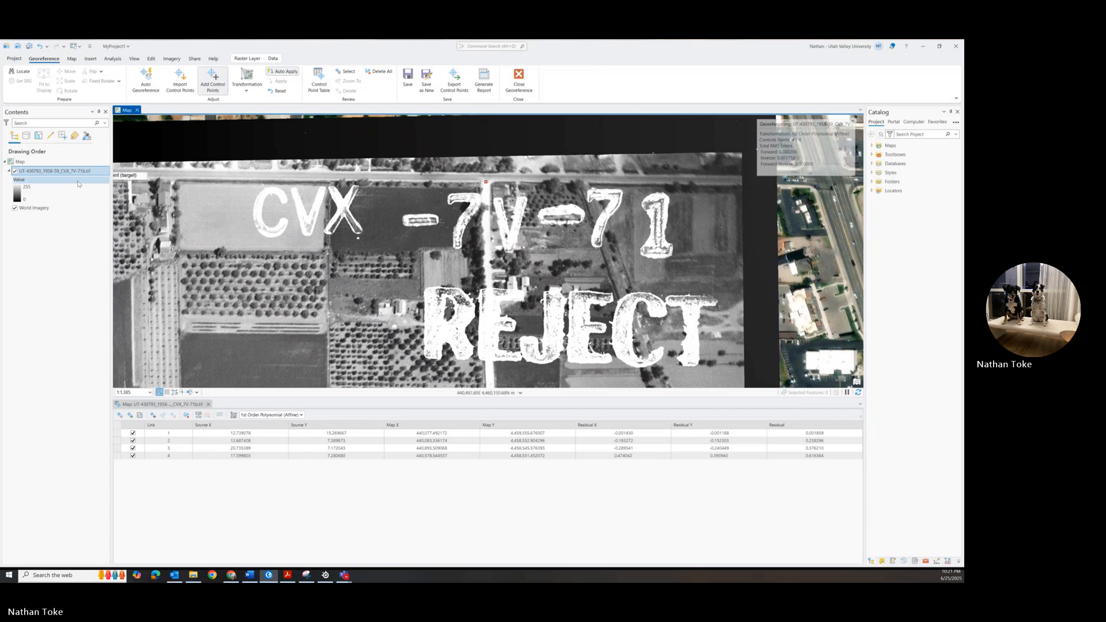
click(14, 171)
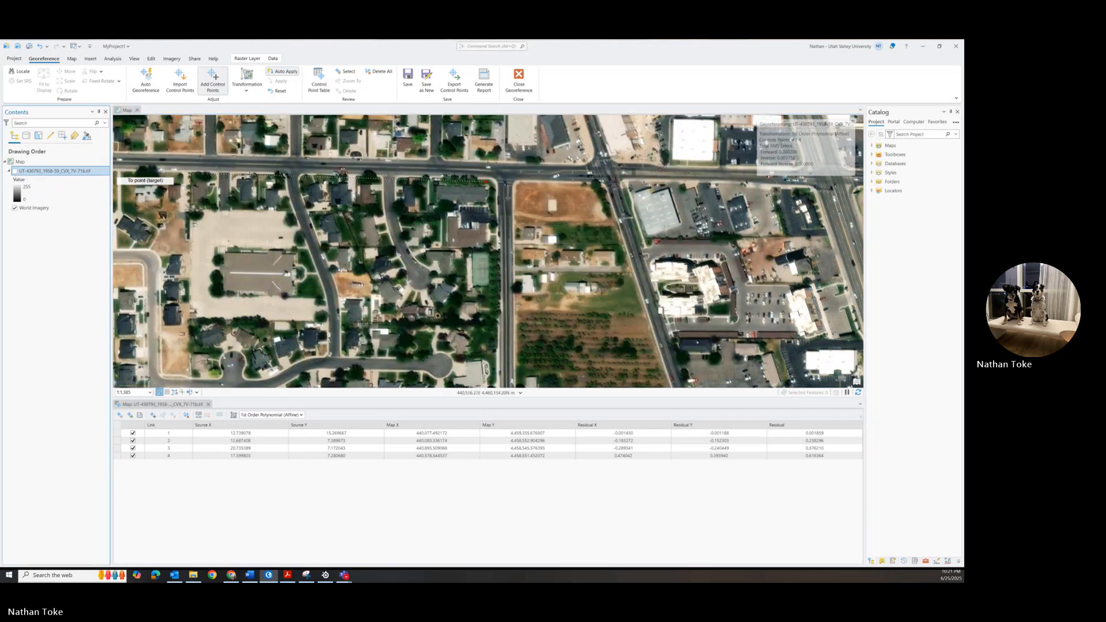
click(504, 179)
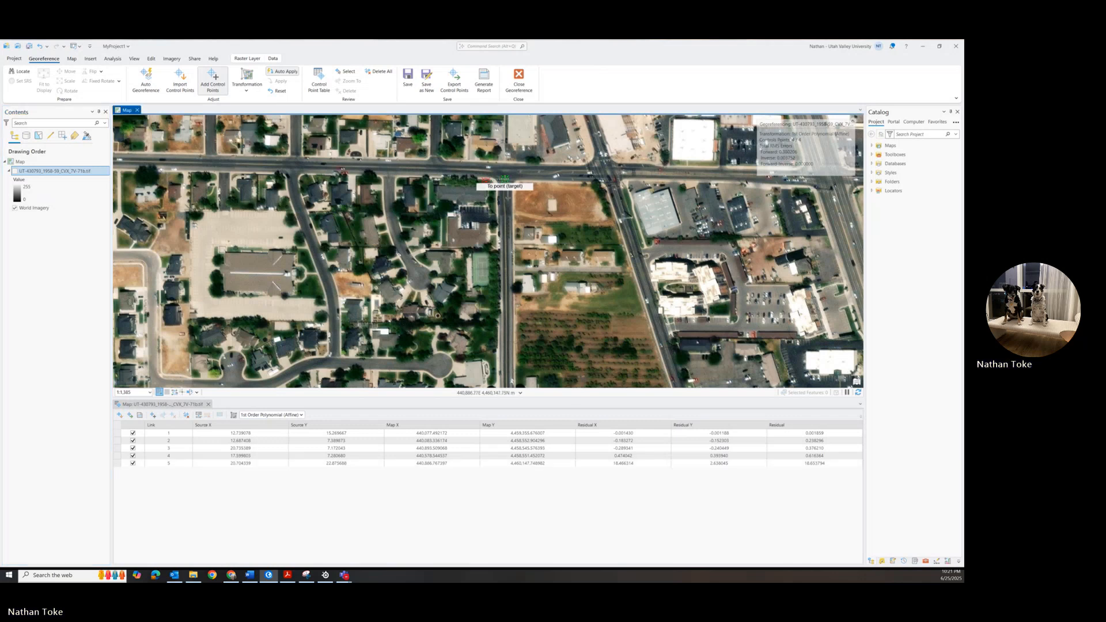
scroll(474, 289, down, 5)
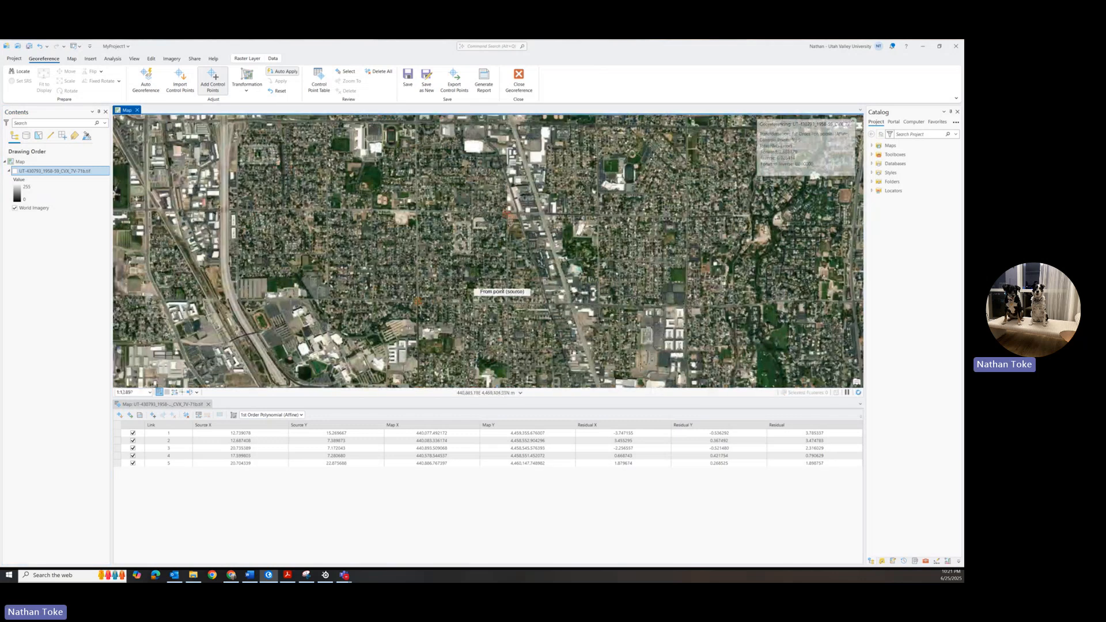
Toggle the aerial photo's visibility to compare its streets with the basemap around the intersection east of the first control point
click(14, 172)
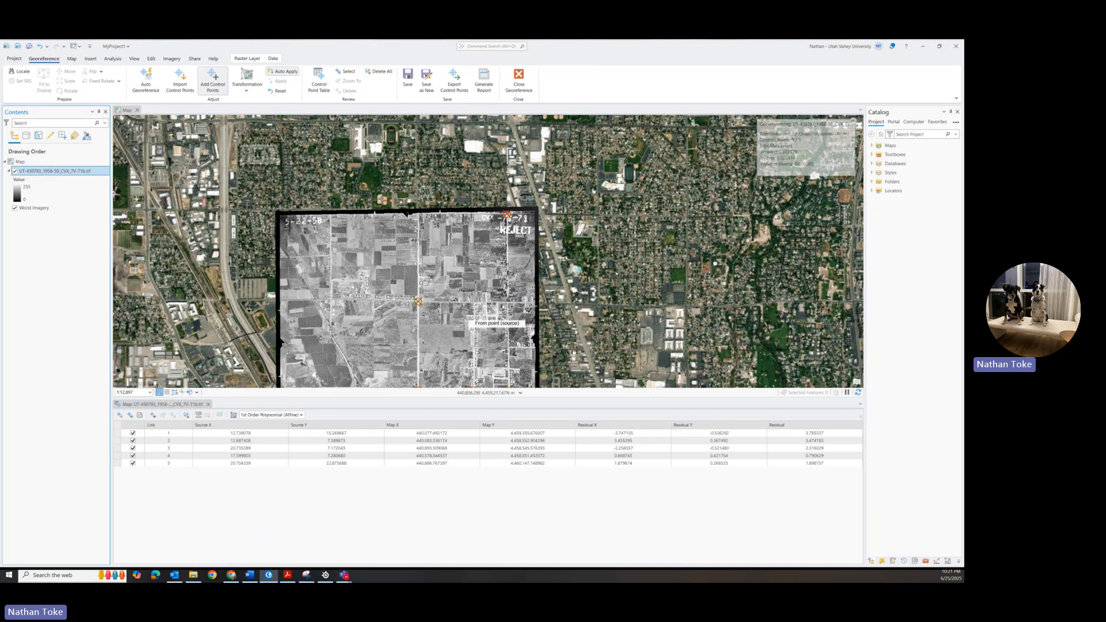
scroll(497, 316, up, 5)
scroll(563, 199, up, 1)
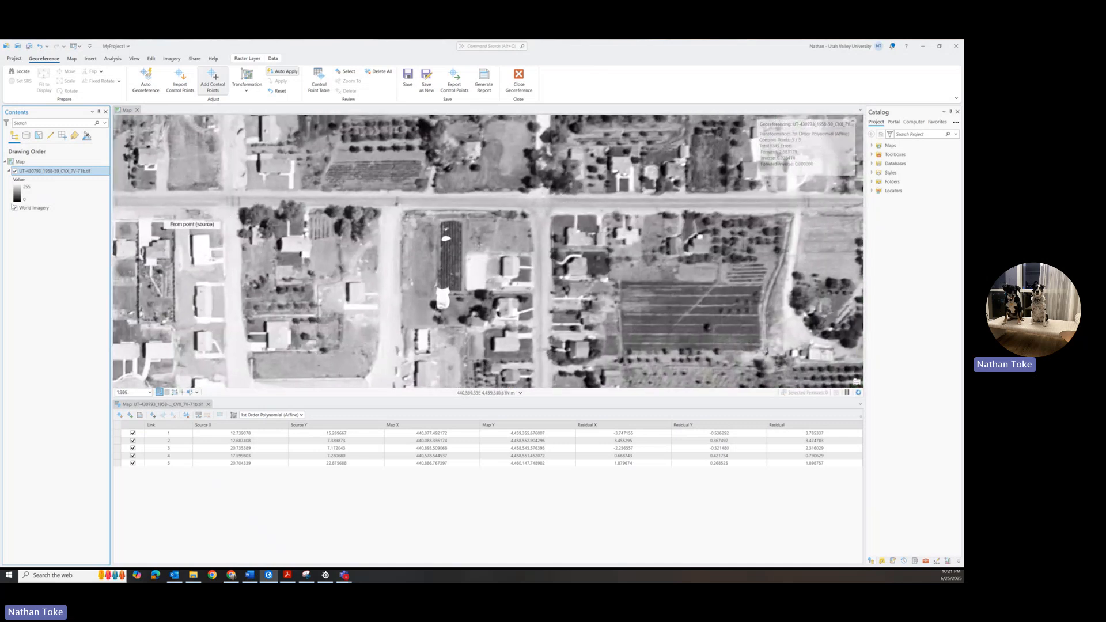
click(15, 171)
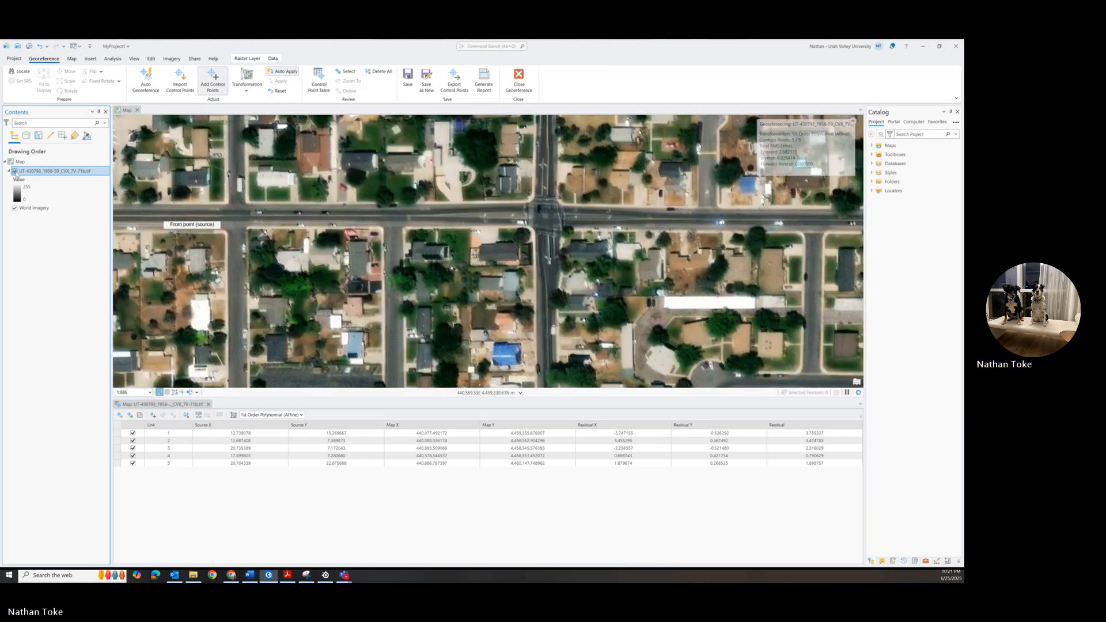
click(14, 171)
click(14, 171)
click(14, 171)
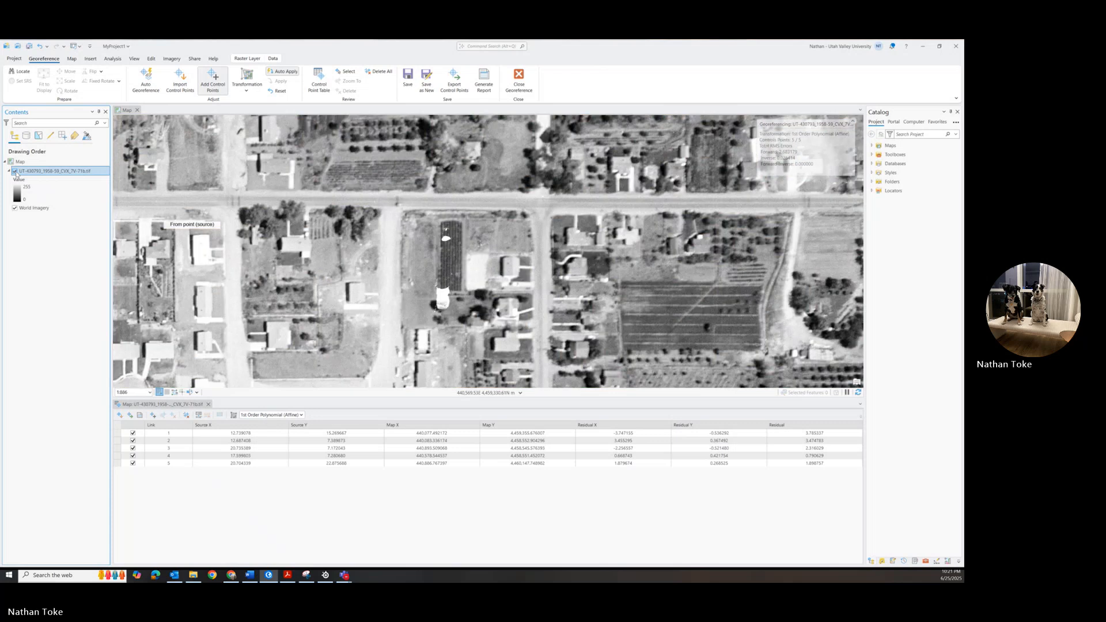
click(14, 171)
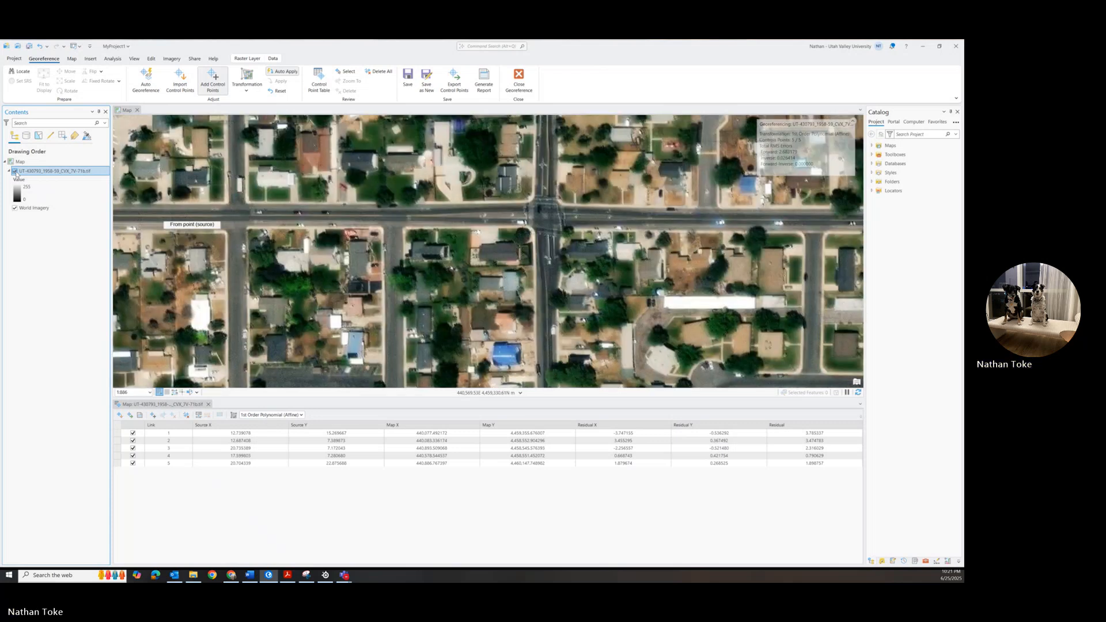
click(14, 171)
click(15, 171)
click(15, 171)
click(14, 171)
click(14, 171)
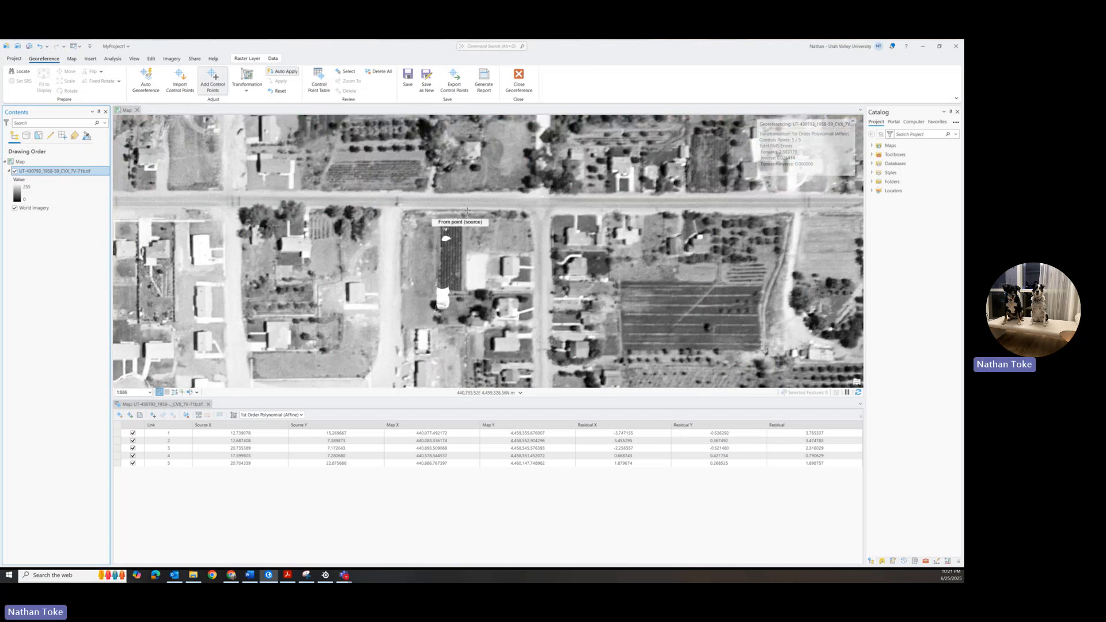
Add a sixth control point linking the road intersection east of the first control point to its basemap match, hiding the photo for the target
click(540, 203)
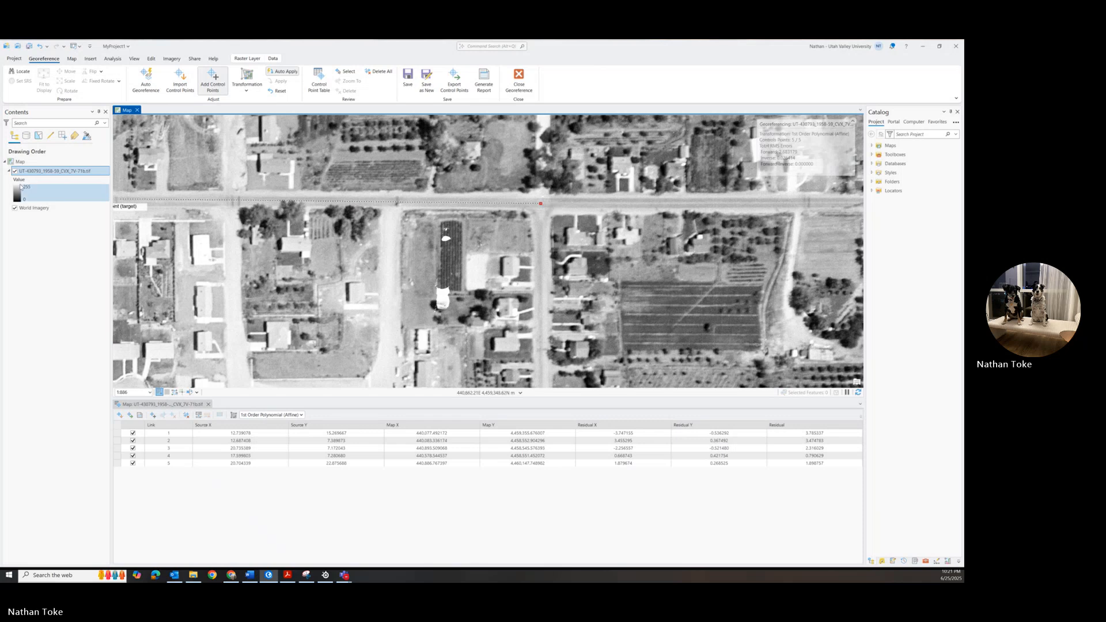
click(15, 172)
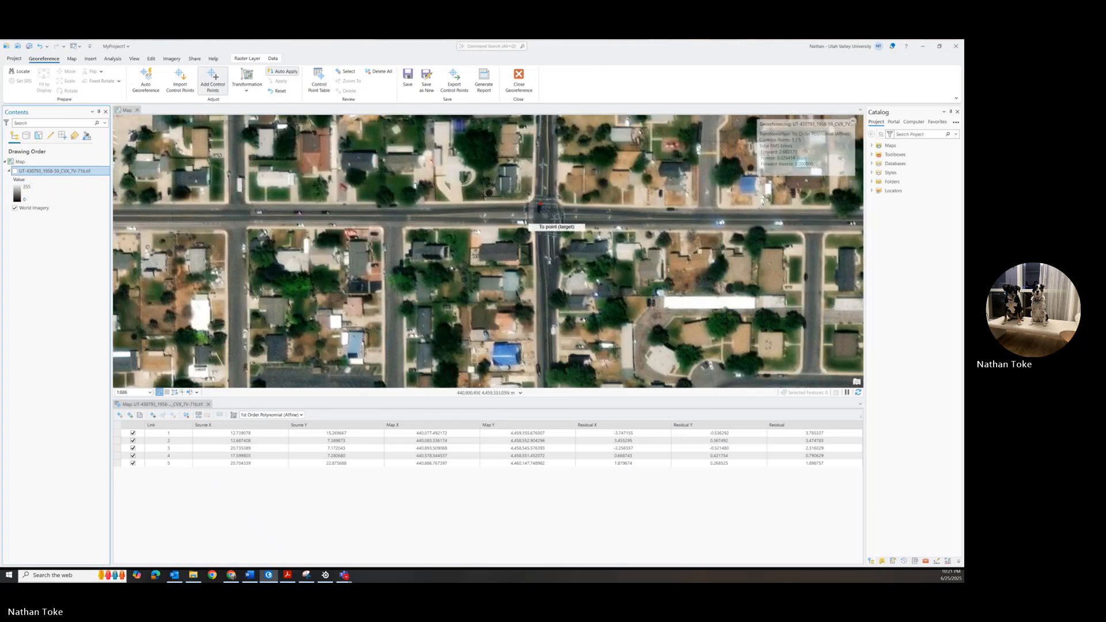
click(545, 215)
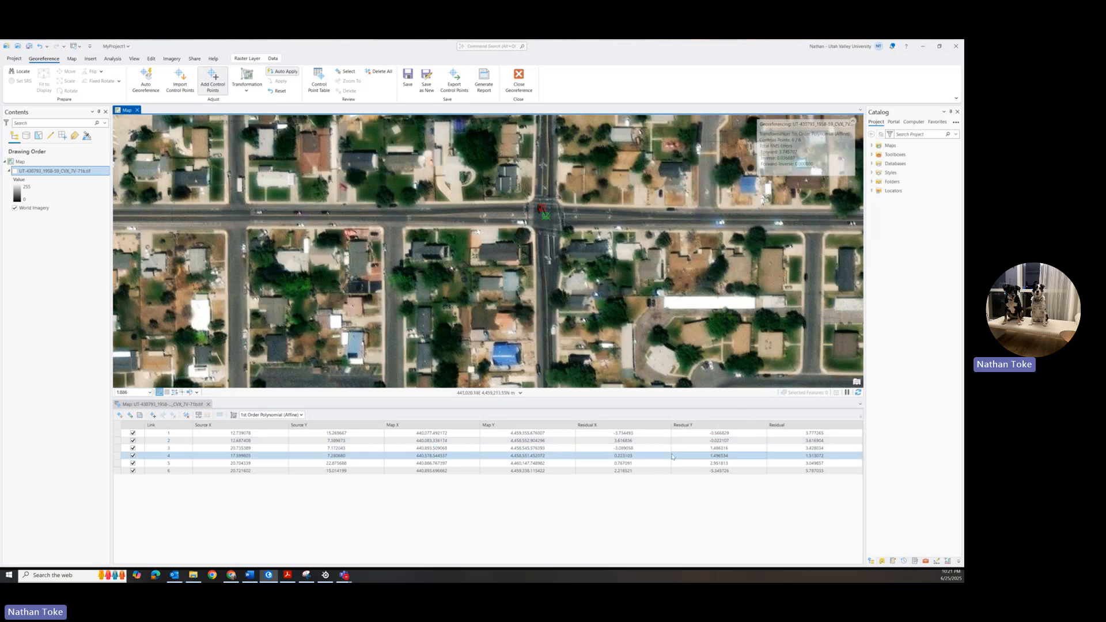
Show the aerial photo again and toggle its visibility to compare the north-south road at its north edge with the basemap
scroll(544, 217, down, 5)
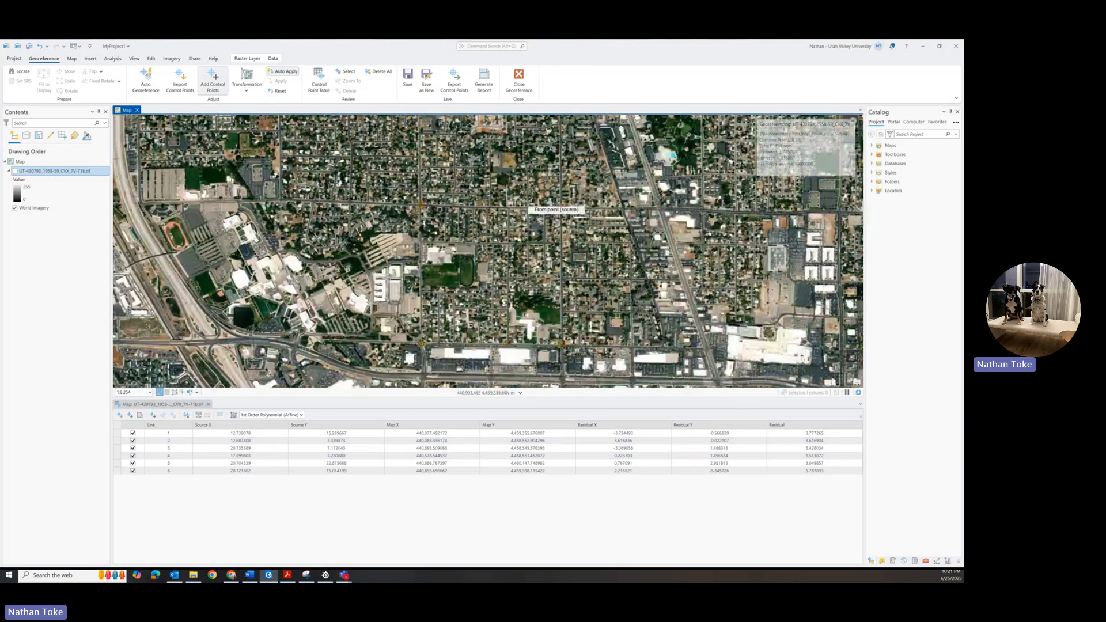
scroll(545, 219, down, 3)
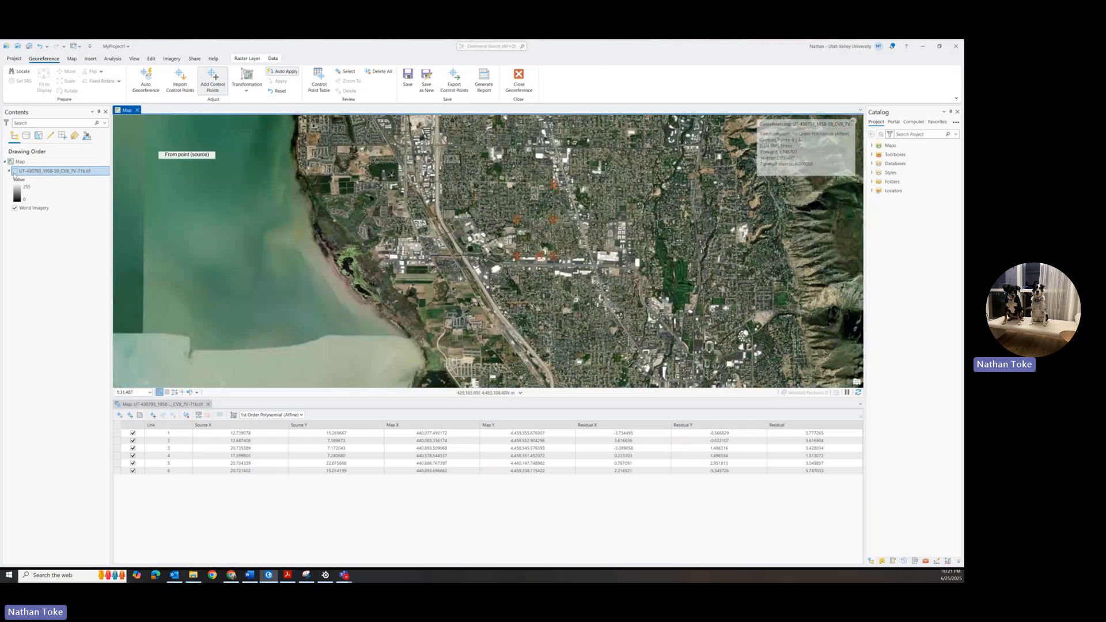
click(15, 171)
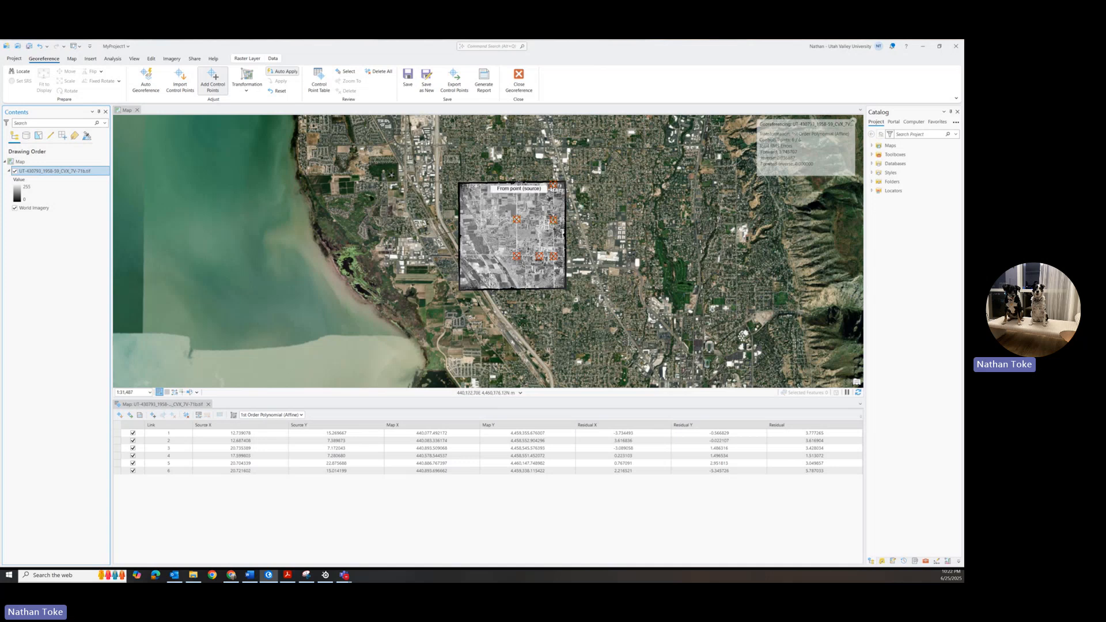
scroll(498, 182, up, 1)
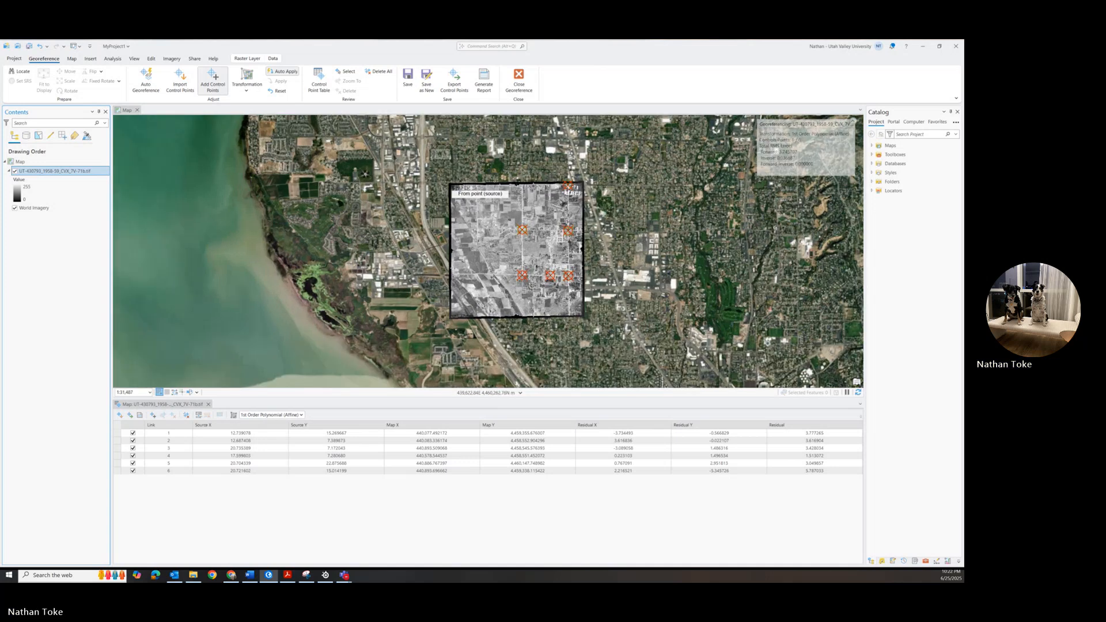
scroll(483, 181, up, 6)
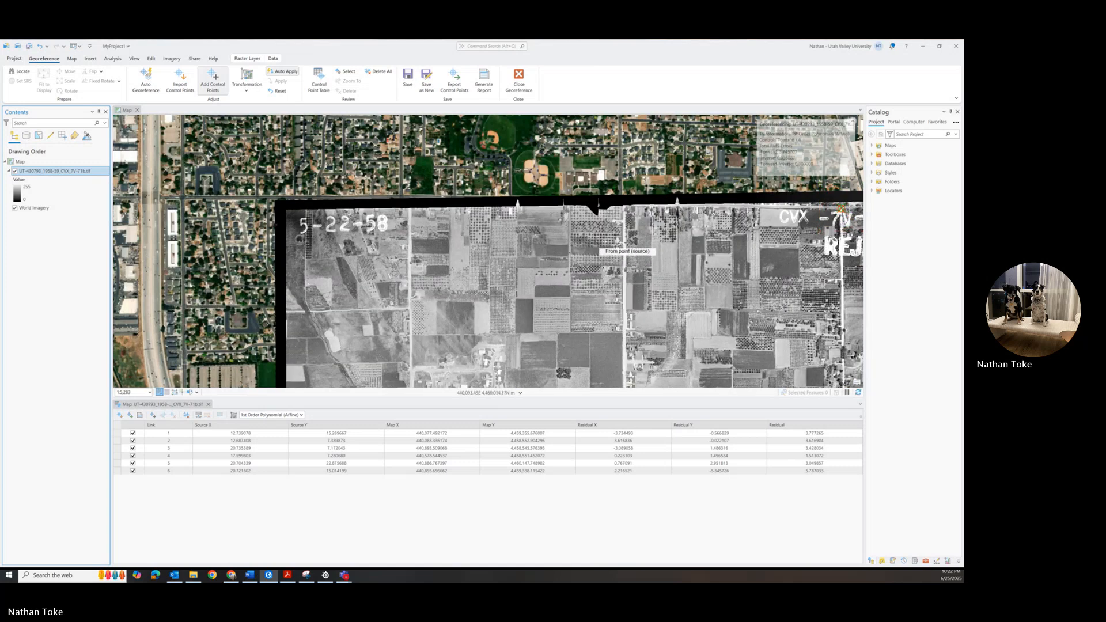
scroll(623, 213, up, 1)
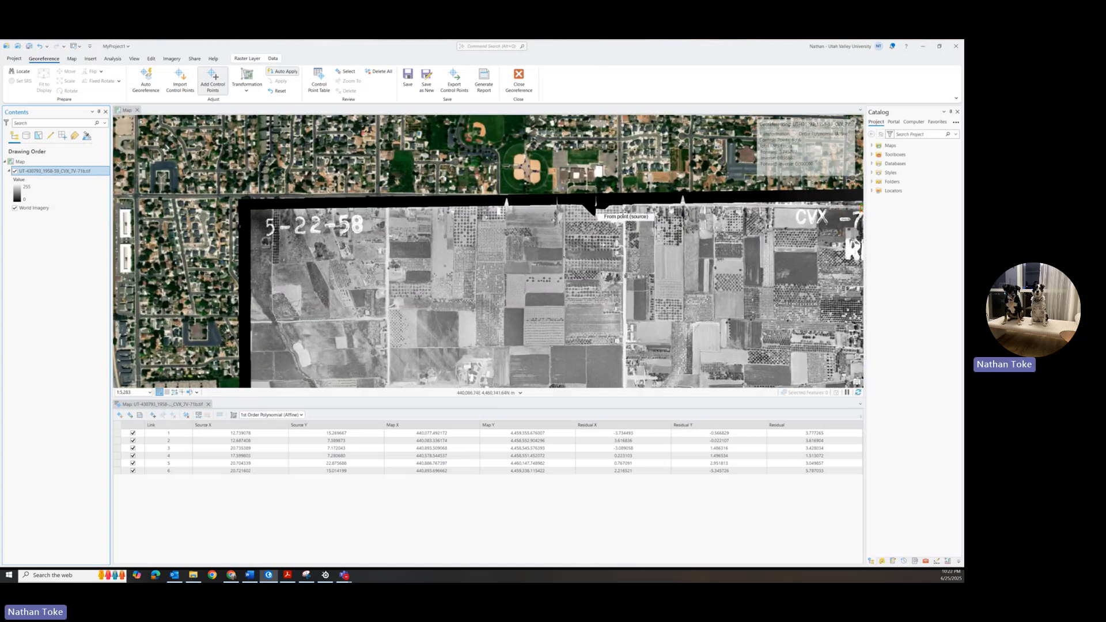
scroll(624, 212, up, 2)
scroll(210, 196, up, 2)
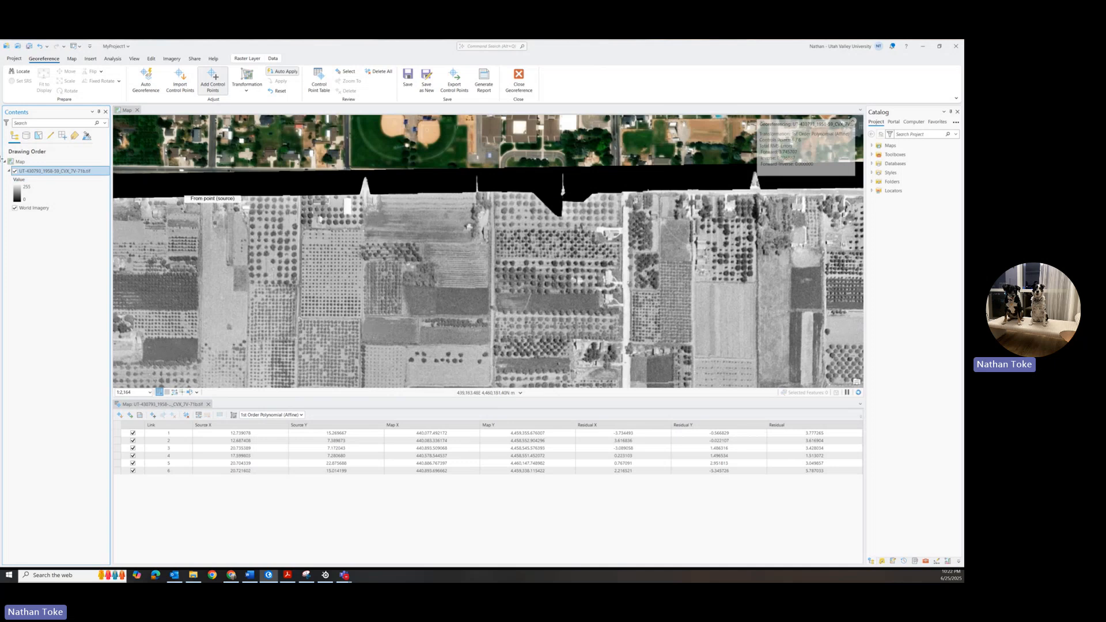
click(14, 171)
click(15, 171)
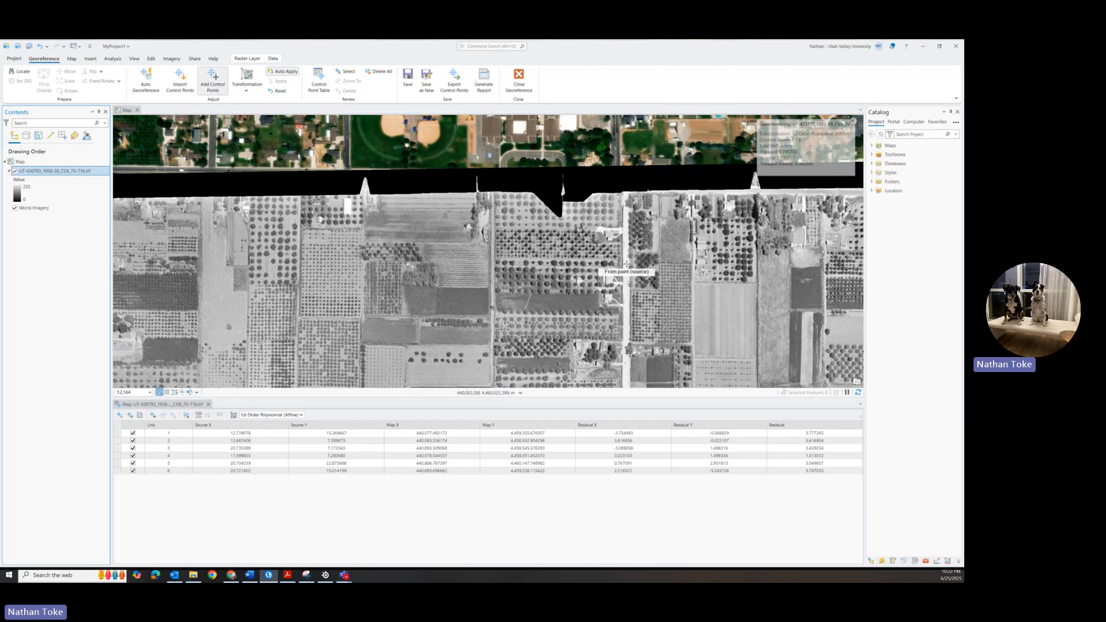
Add a seventh control point linking the road corner at the photo's north edge to its basemap match, hiding the photo for the target
scroll(626, 265, down, 5)
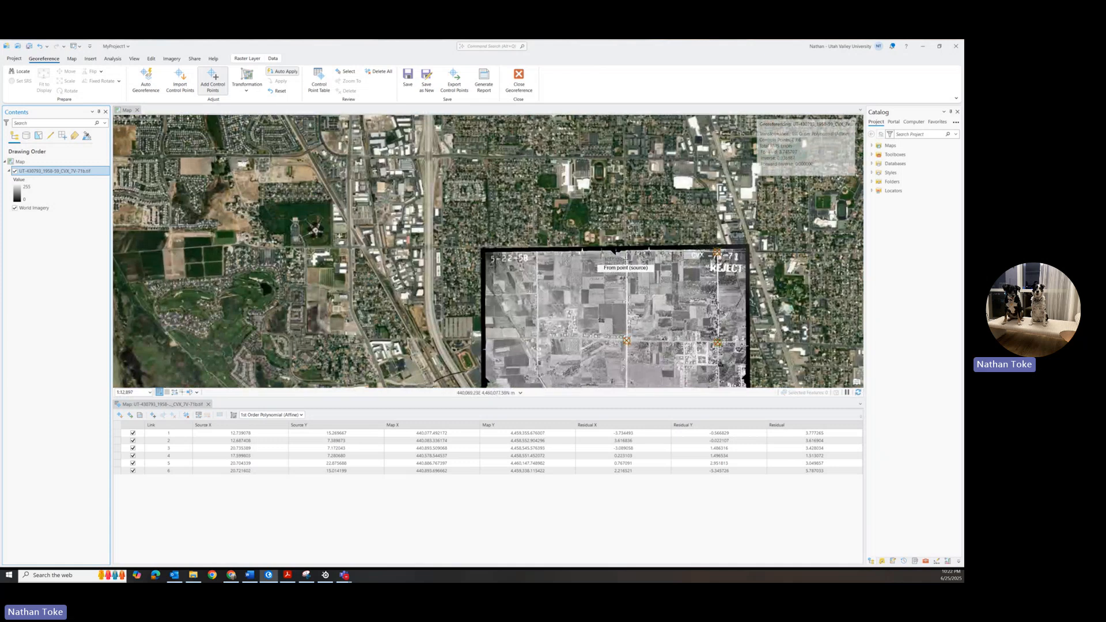
scroll(626, 260, up, 5)
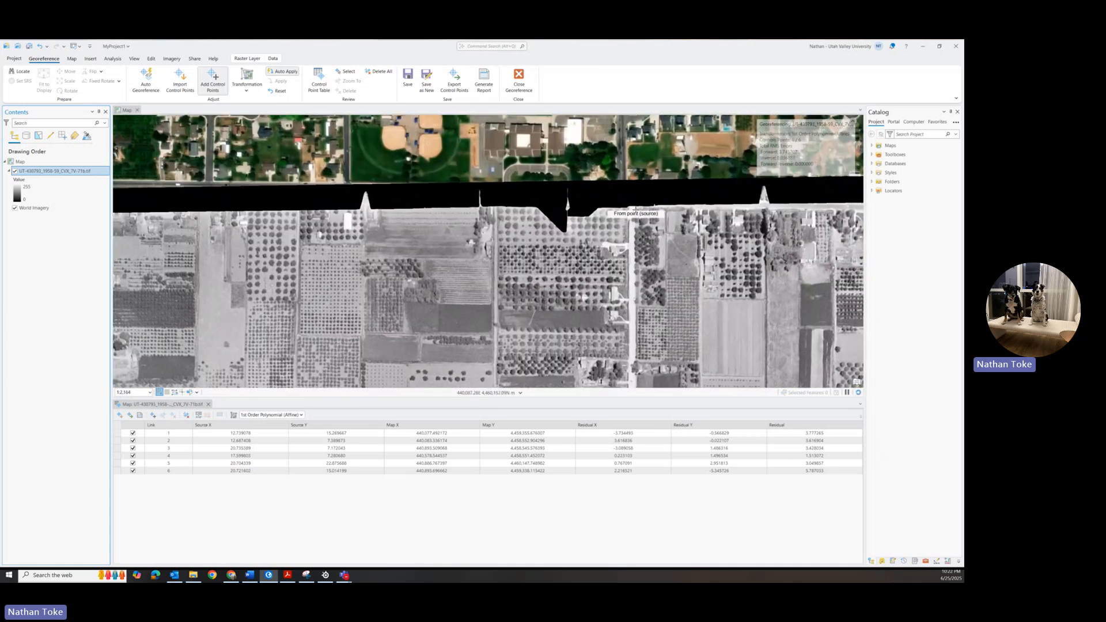
scroll(635, 209, up, 2)
click(634, 206)
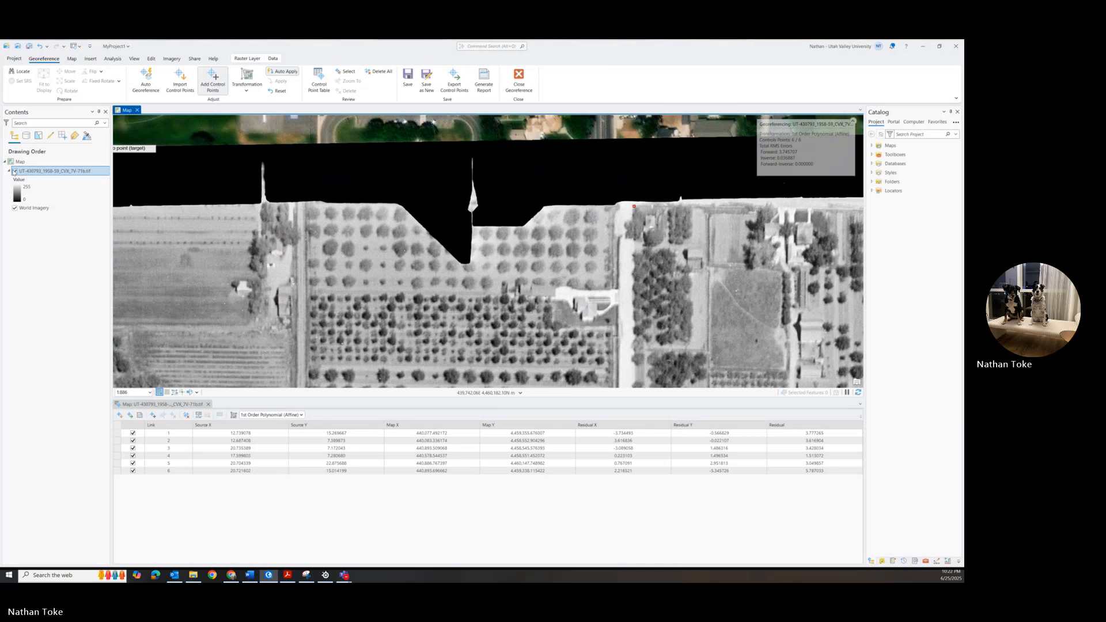
click(14, 171)
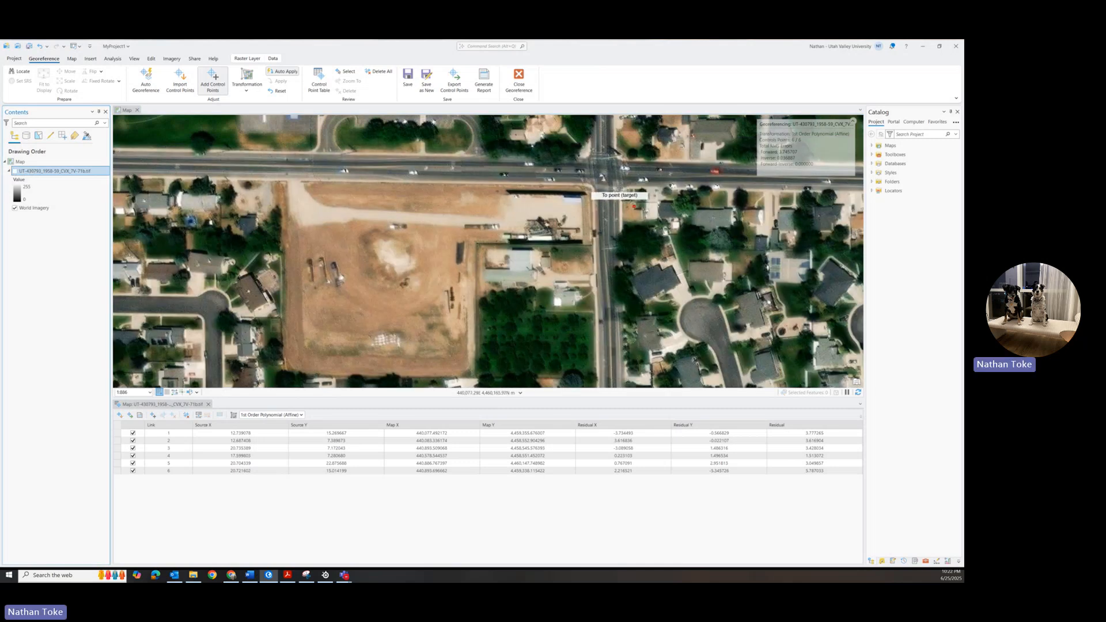
click(635, 206)
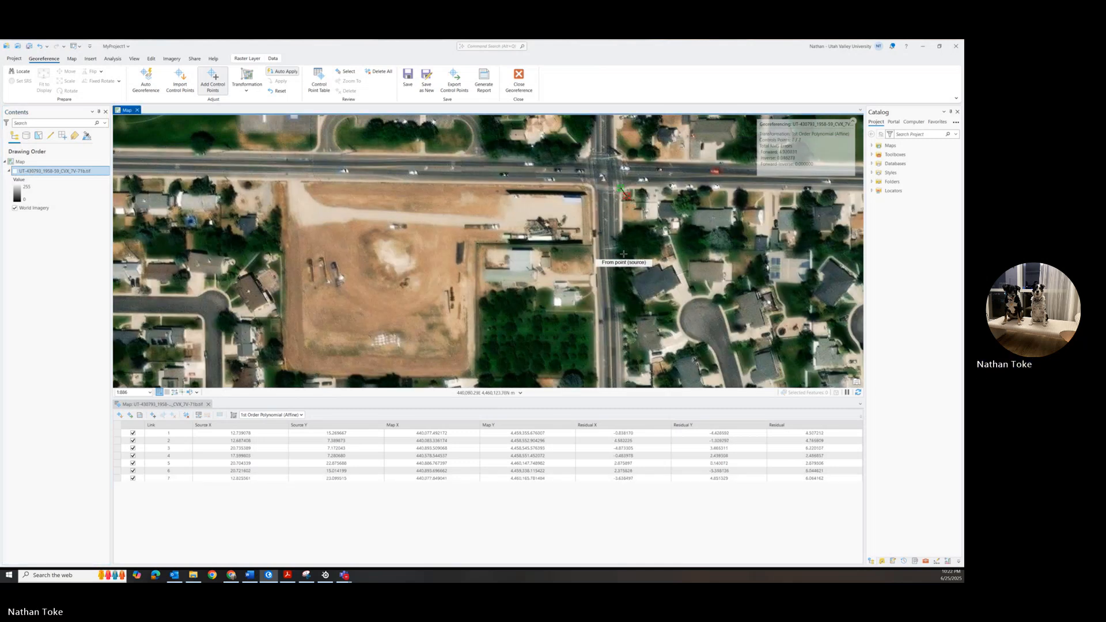
Restore the aerial photo and toggle its visibility to compare roads with the basemap around the T-intersection south of the 5-22-58 marking
scroll(624, 254, down, 10)
click(14, 172)
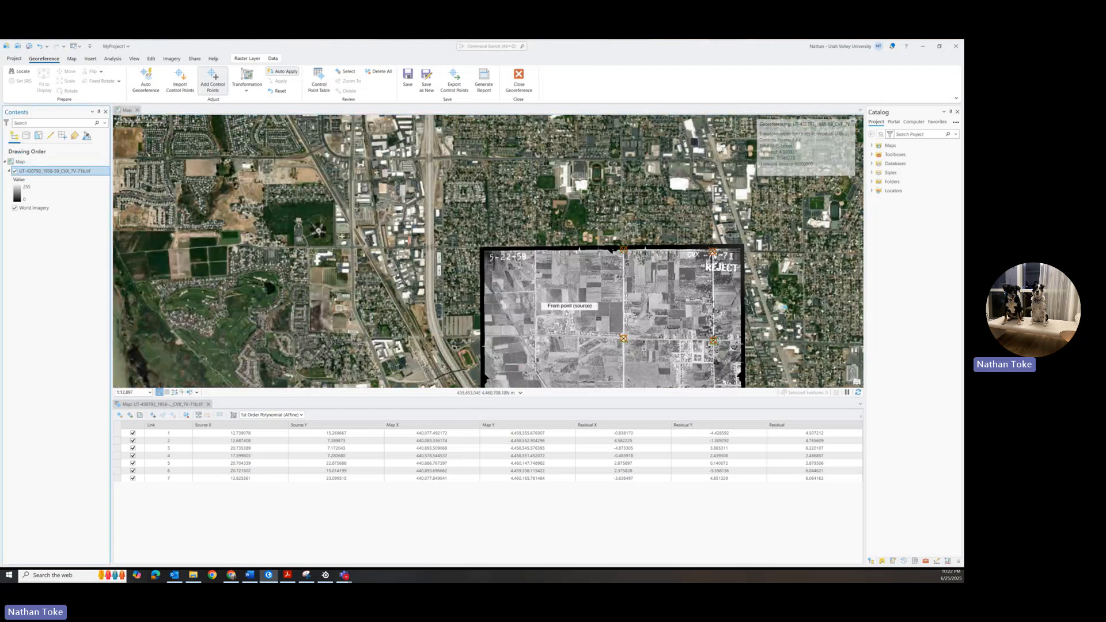
scroll(649, 293, down, 4)
drag(623, 336, 619, 280)
scroll(596, 217, up, 2)
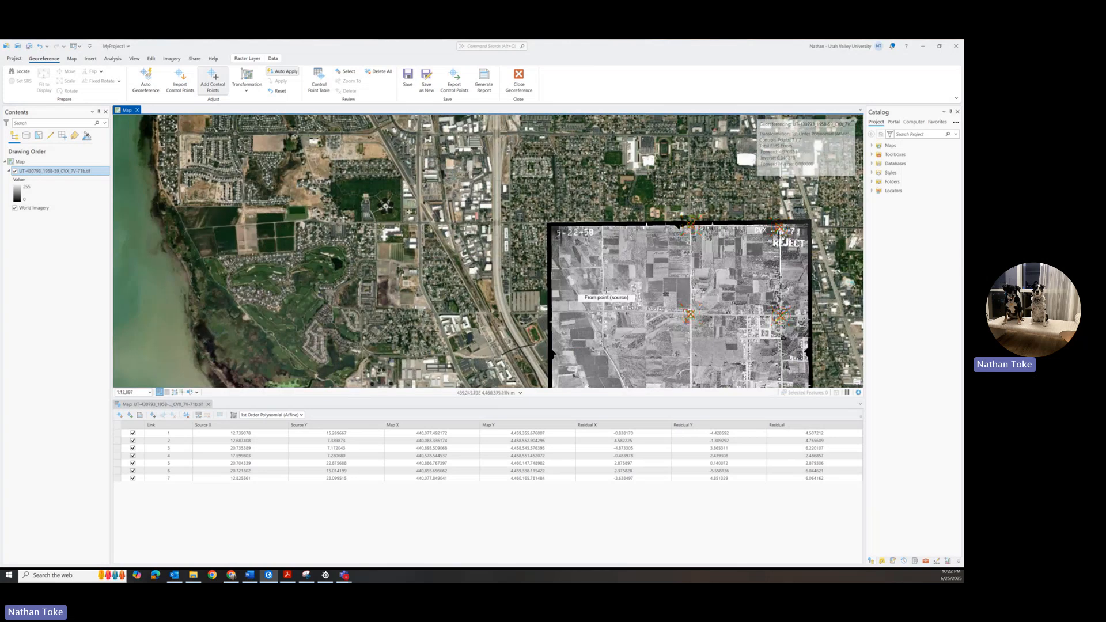
scroll(600, 282, up, 4)
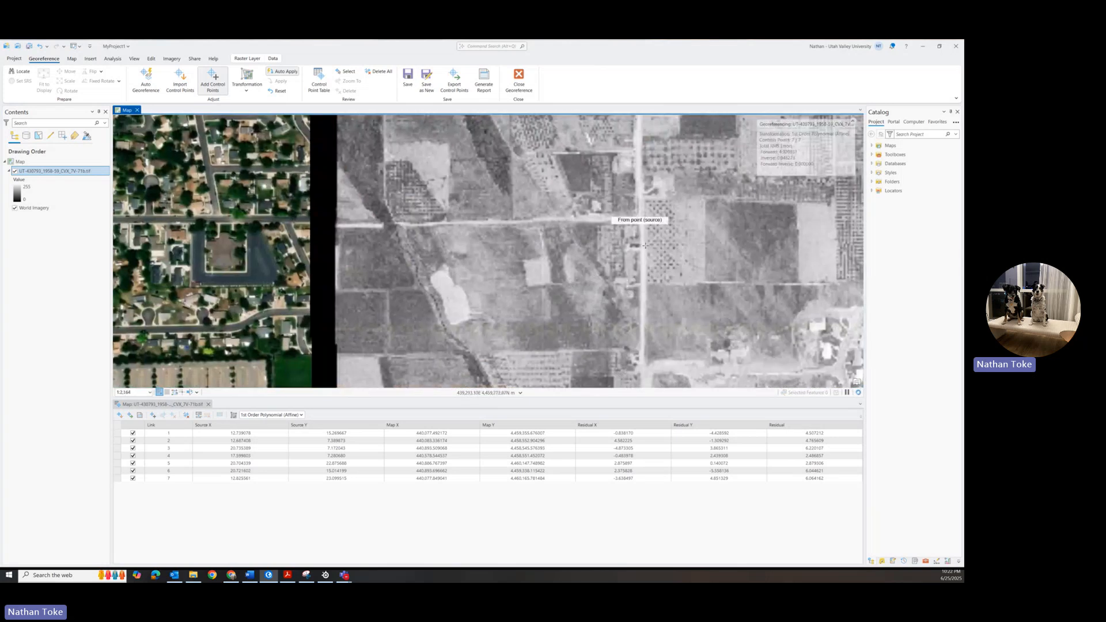
scroll(600, 268, down, 6)
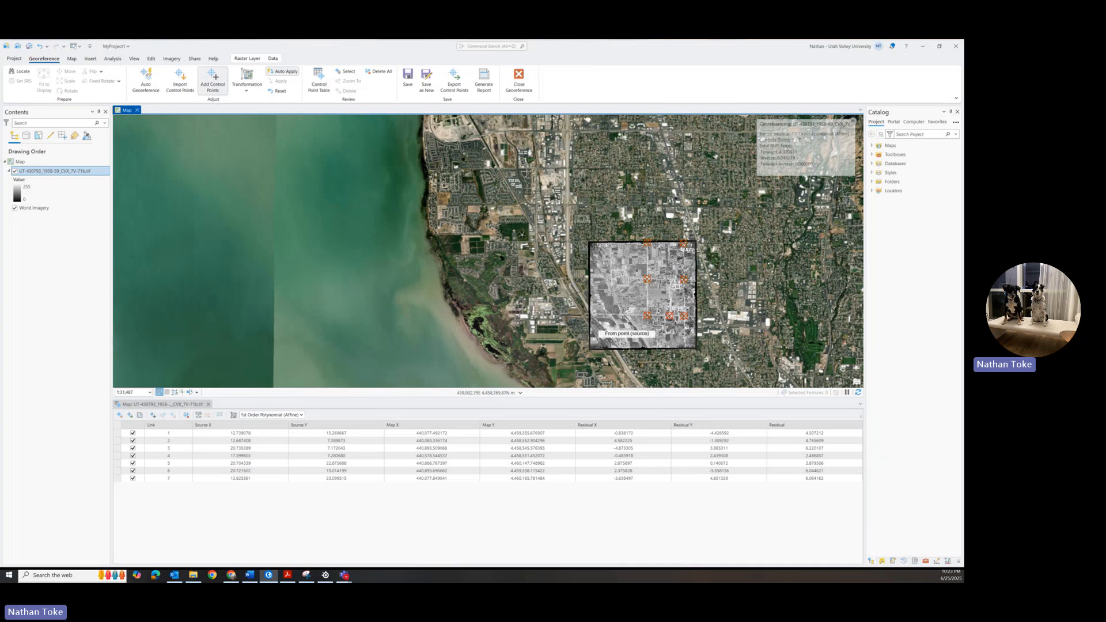
scroll(611, 267, up, 1)
scroll(585, 272, up, 10)
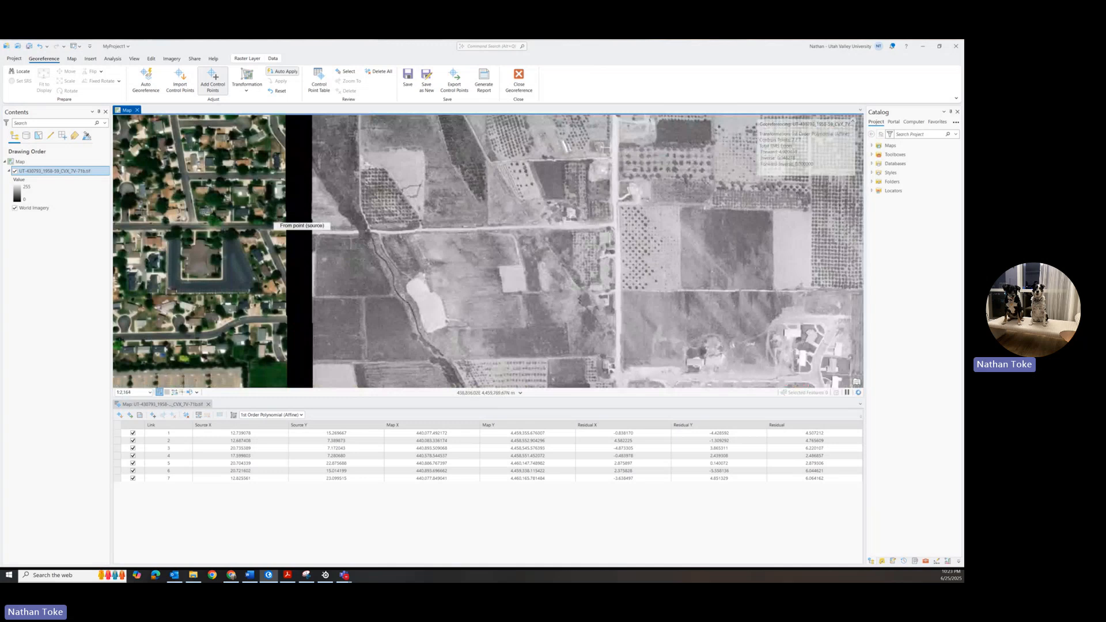
click(15, 171)
click(15, 172)
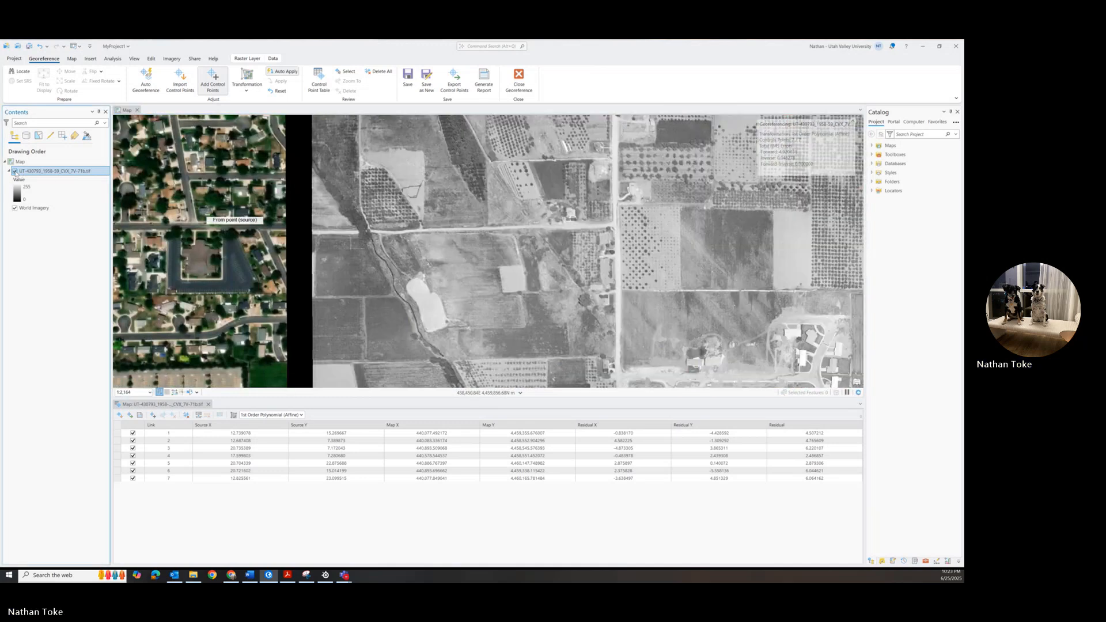
click(15, 171)
click(15, 171)
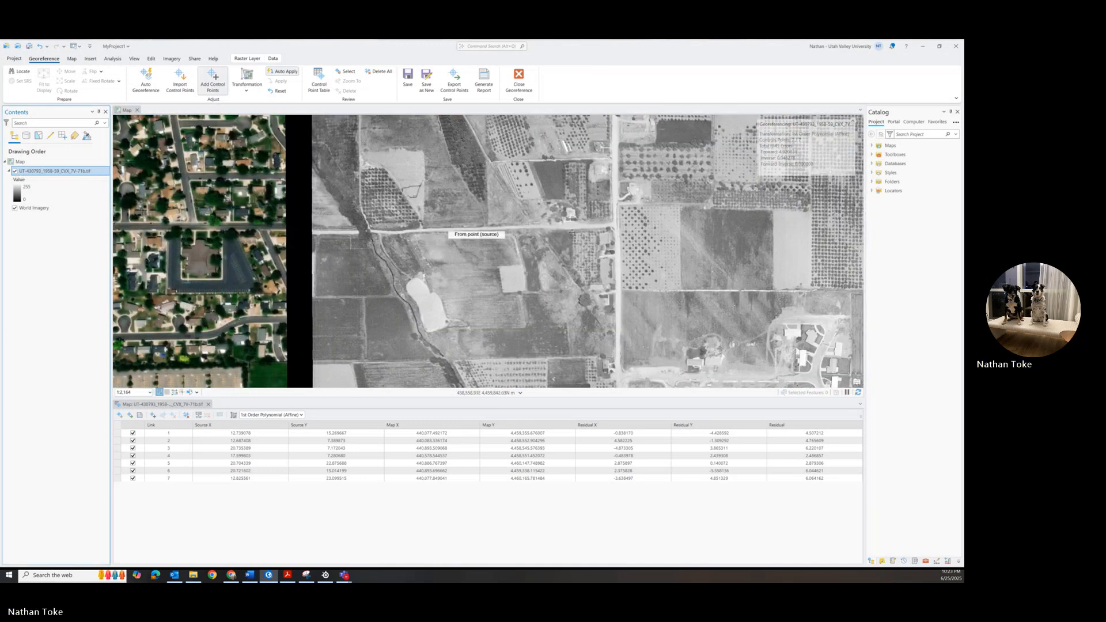
Add an eighth control point linking the T-intersection near the photo's northwest corner to its basemap match, hiding the photo for the target
click(612, 225)
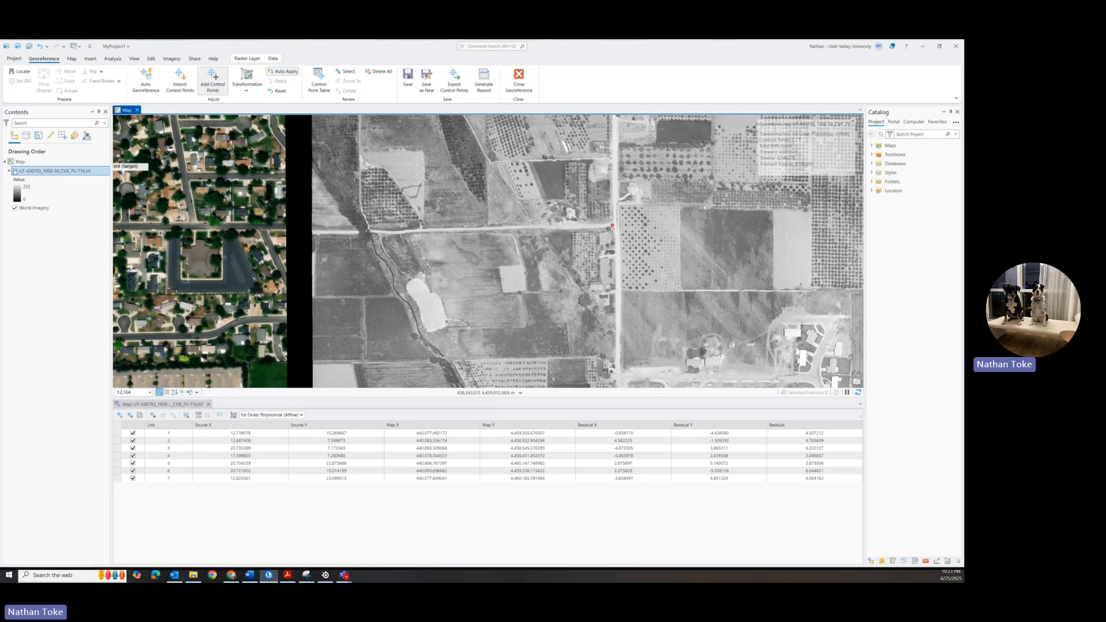
click(15, 171)
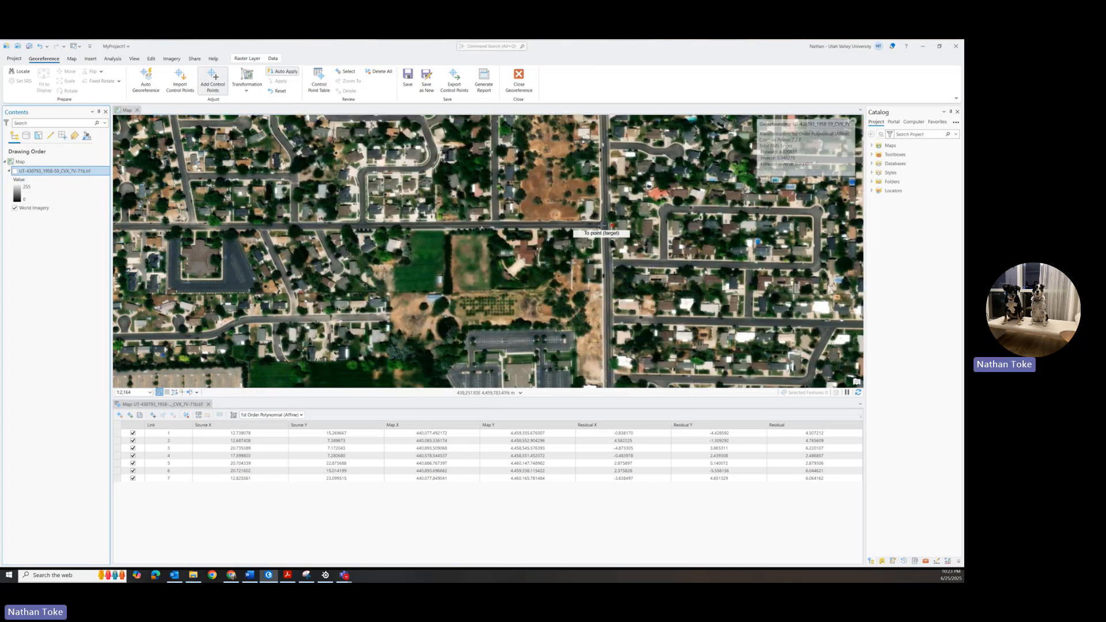
click(601, 225)
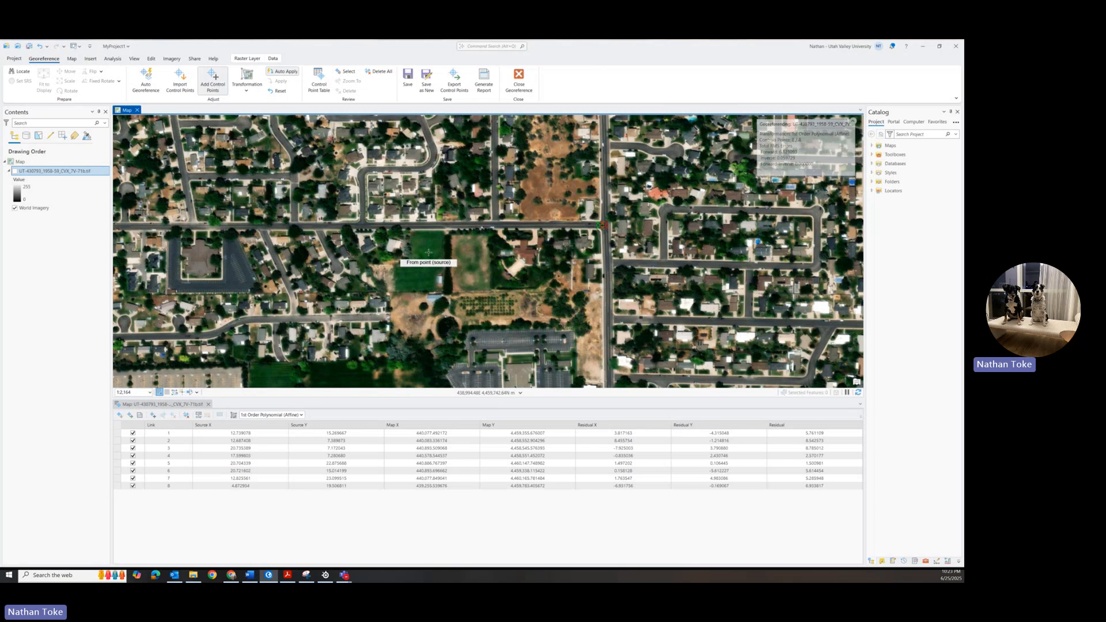
Toggle the aerial photo's visibility to compare the curved residential streets along the east-west road south of the eighth control point with the basemap
scroll(428, 252, down, 3)
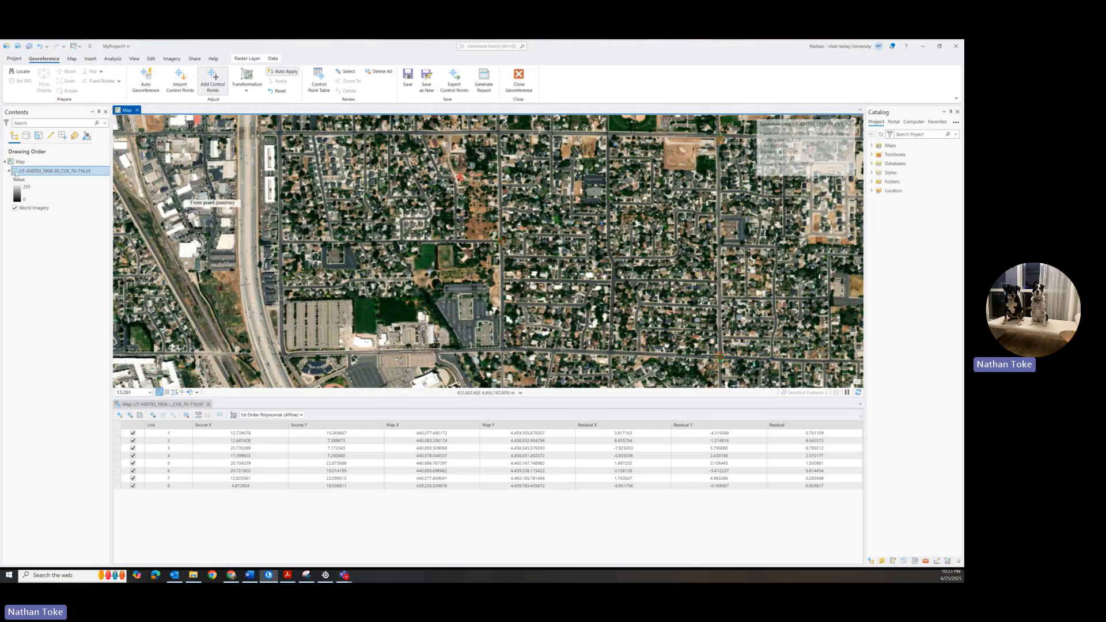
click(15, 172)
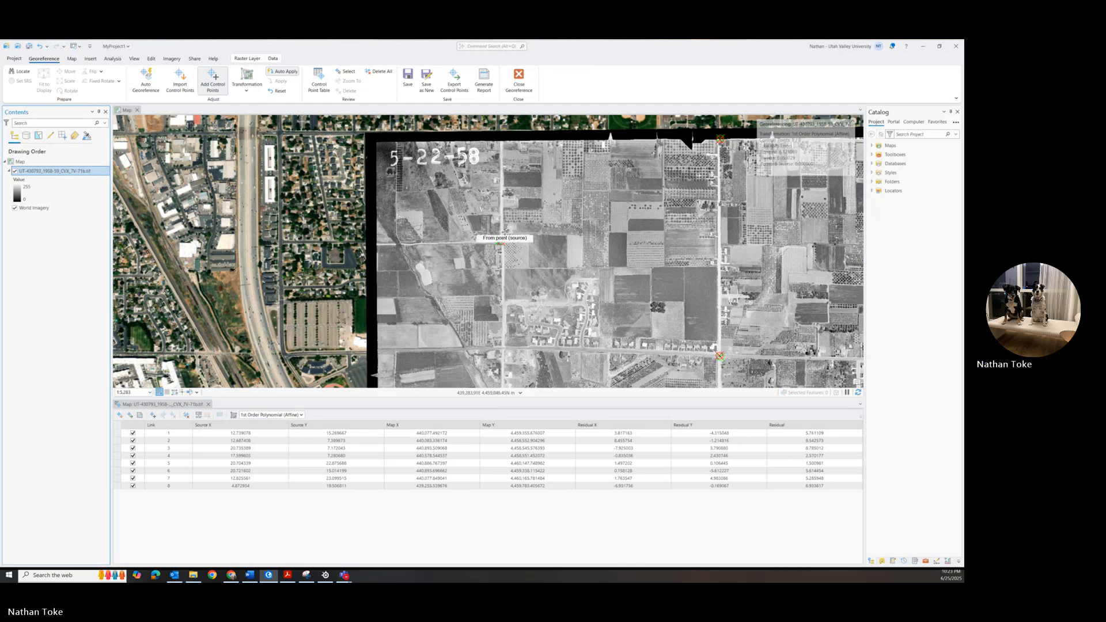
drag(475, 206, 472, 196)
drag(498, 232, 489, 163)
scroll(558, 270, up, 5)
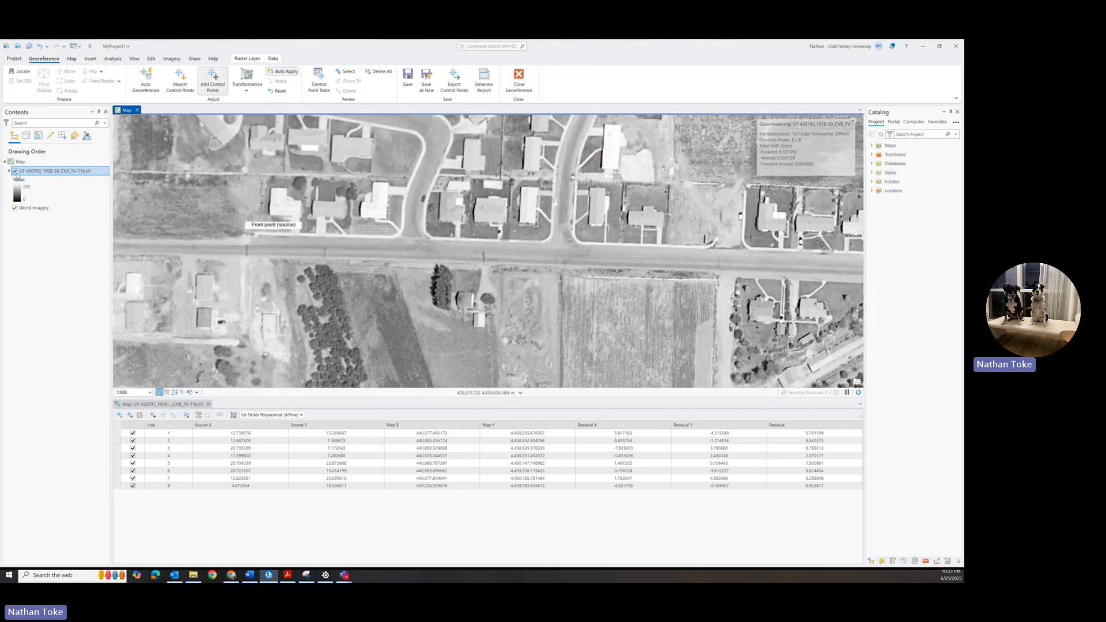
click(14, 171)
click(14, 171)
click(14, 172)
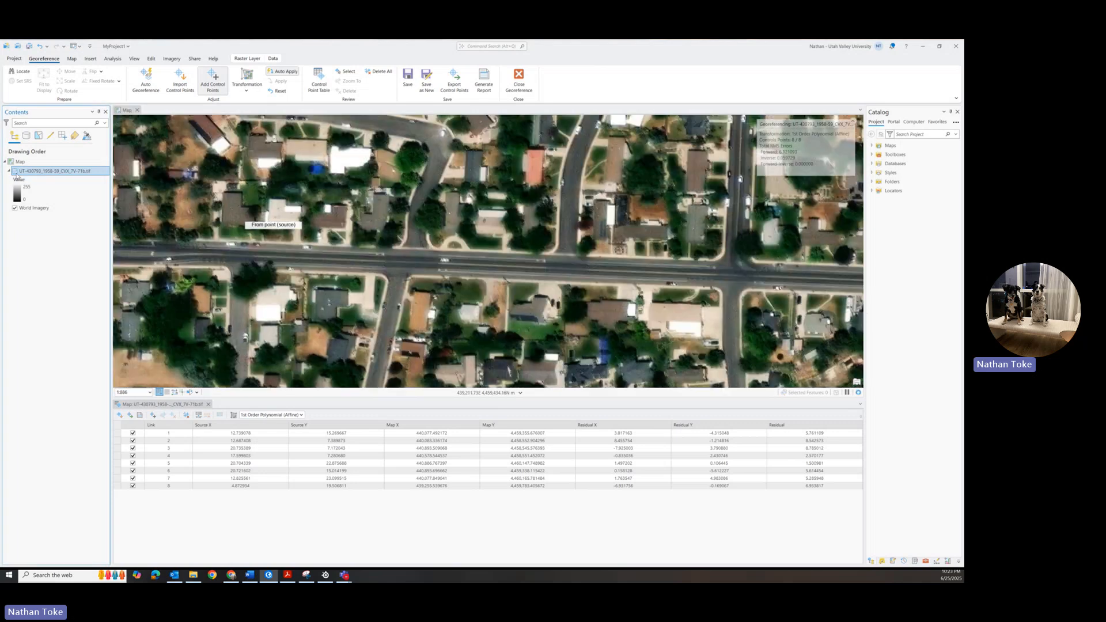
click(14, 171)
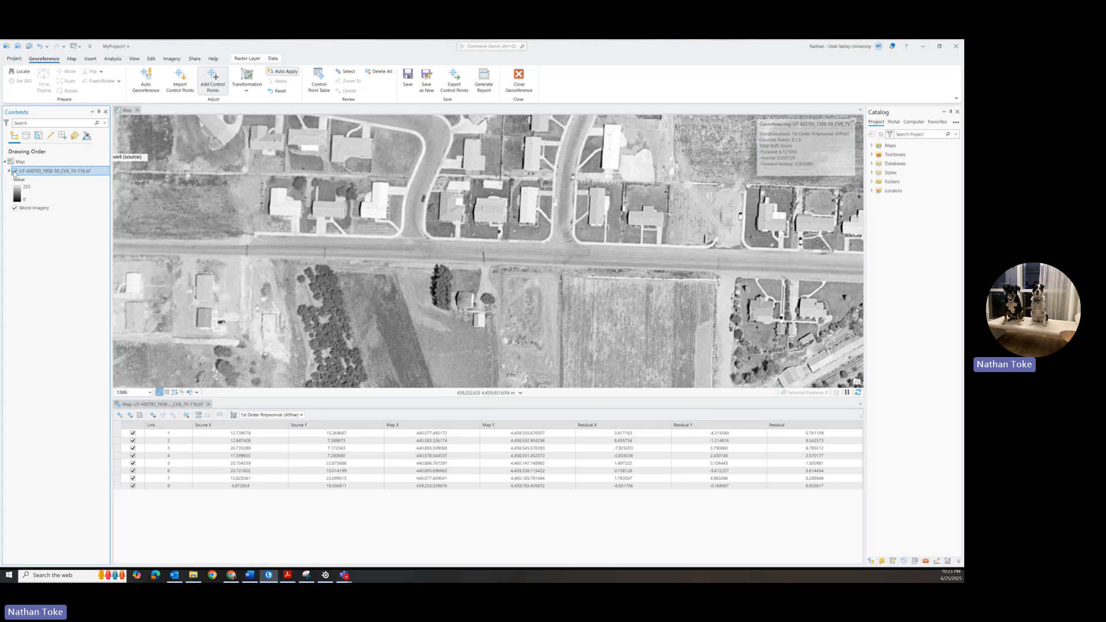
click(15, 172)
click(15, 171)
click(15, 172)
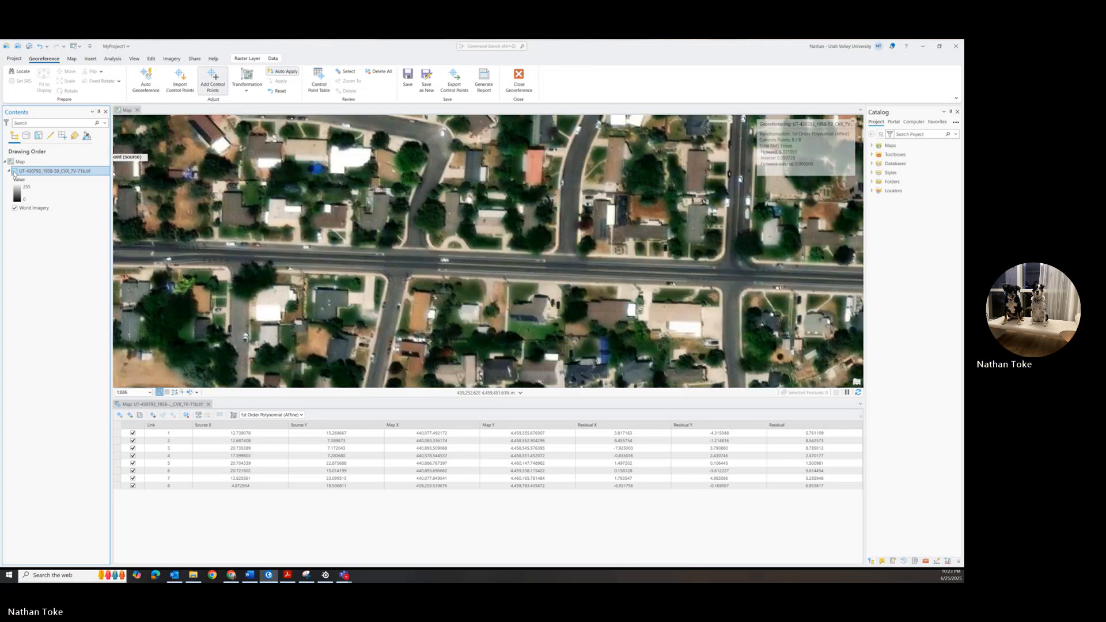
click(14, 171)
click(15, 171)
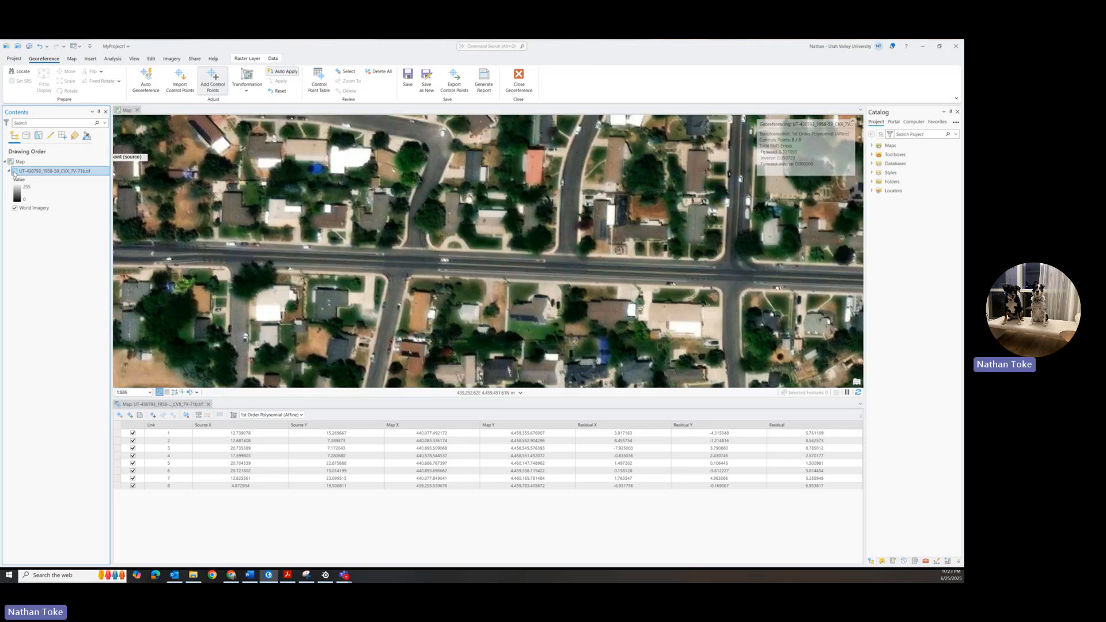
click(15, 172)
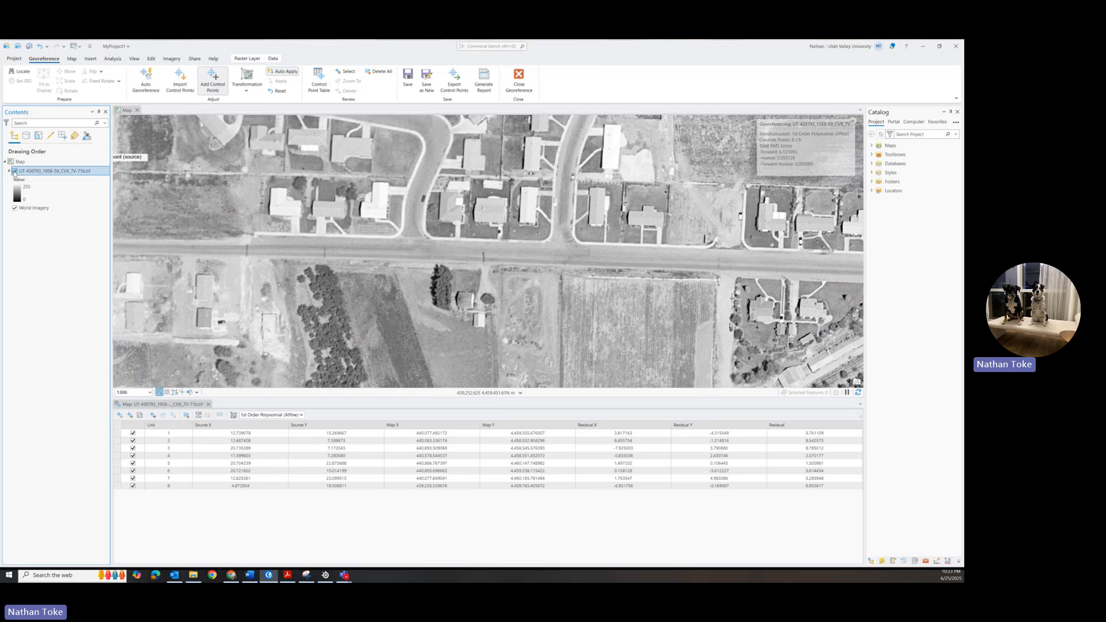
click(15, 172)
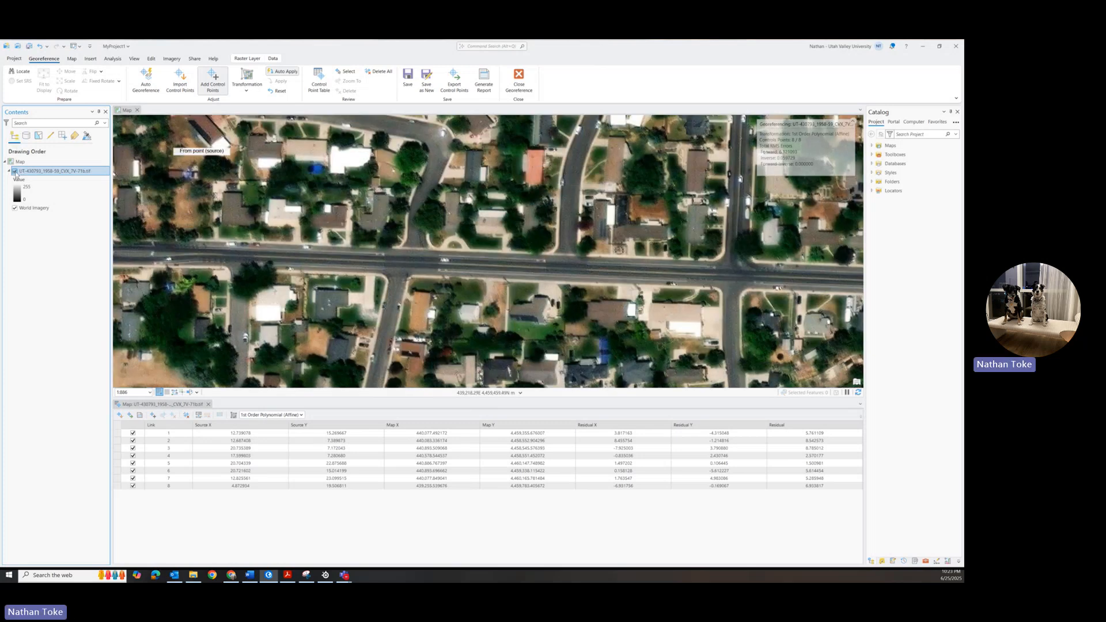
Add a ninth control point linking the east edge of the curved residential street north of the east-west road to its basemap match, hiding the photo for the target
click(14, 172)
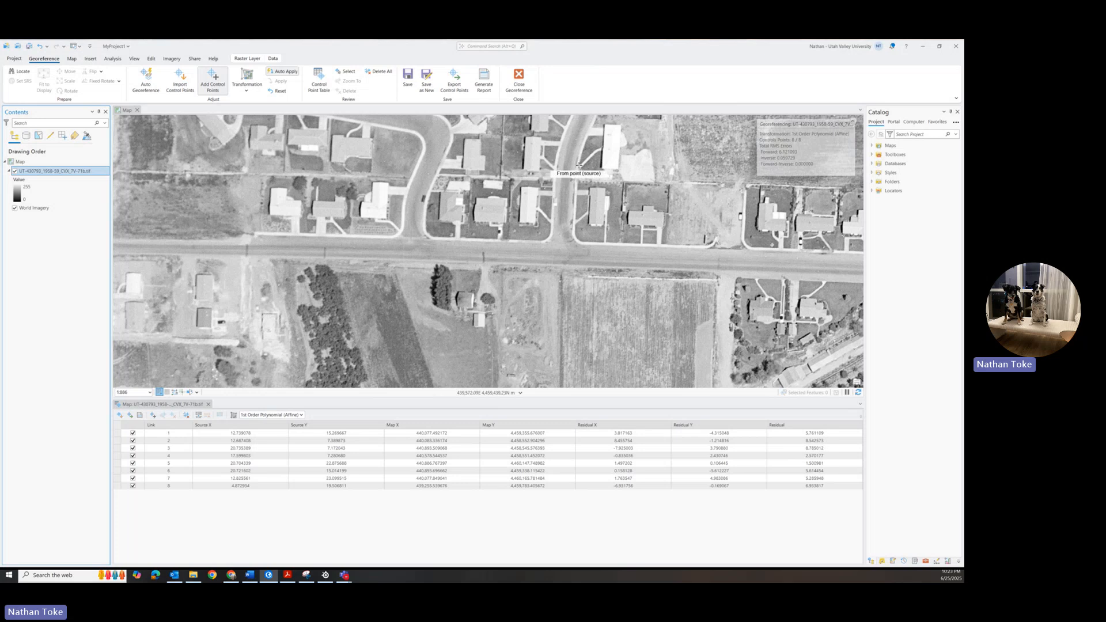
click(579, 166)
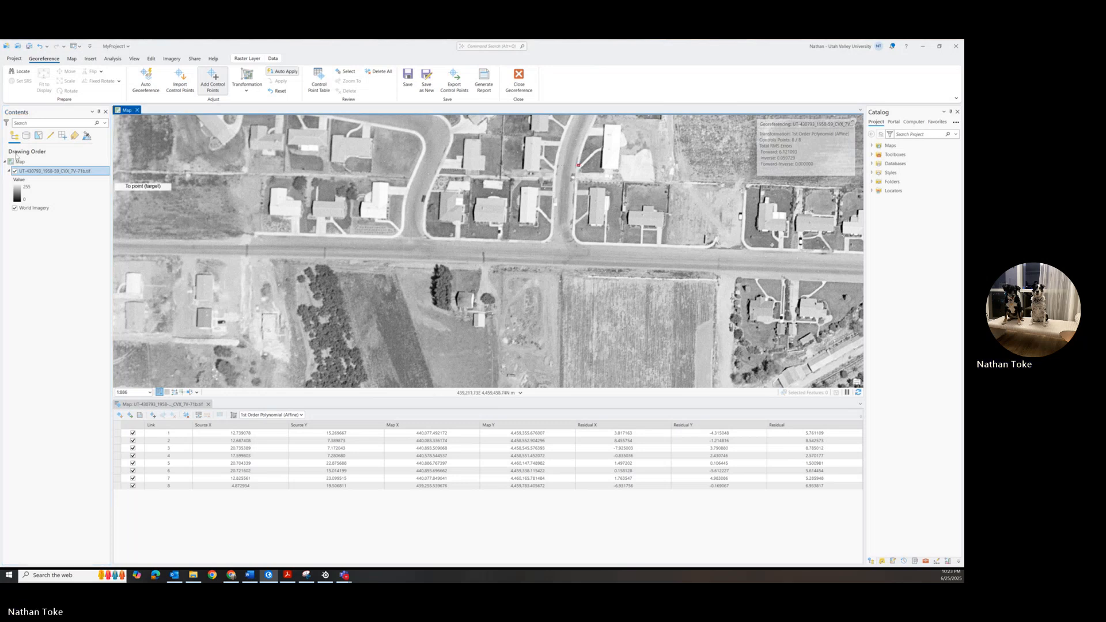
click(15, 172)
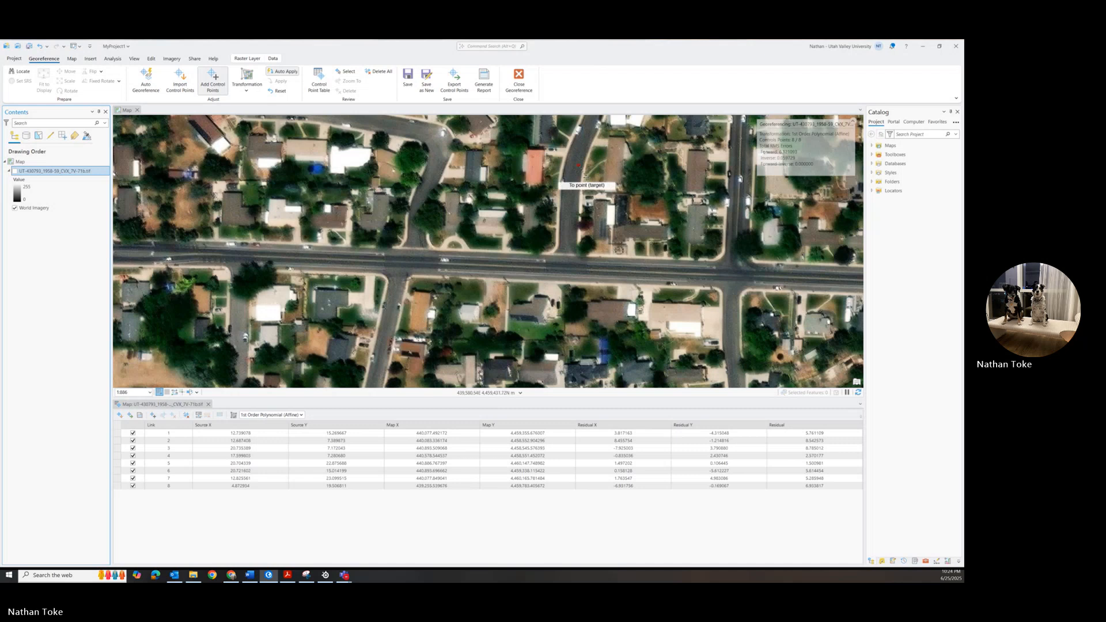
click(585, 175)
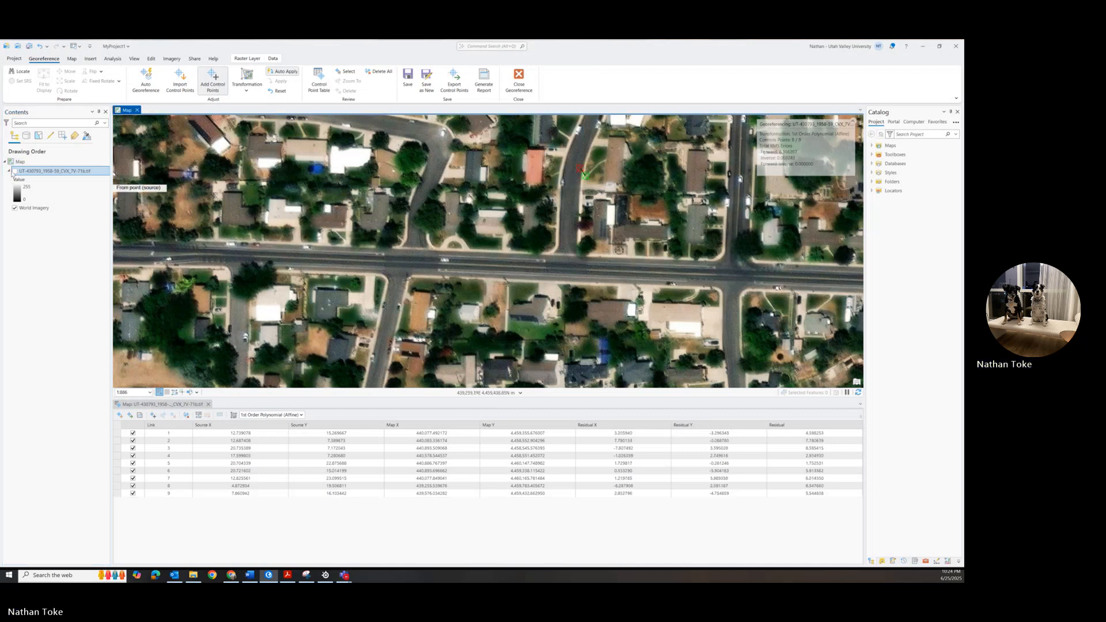
click(14, 171)
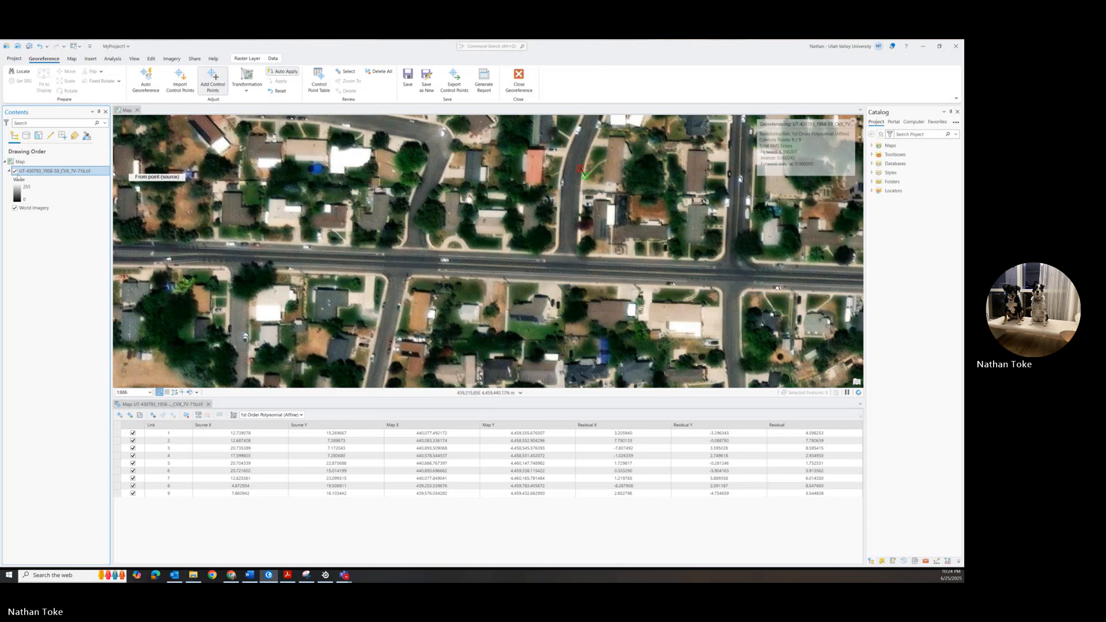
Review the residuals of the control points and set the transformation to 2nd Order Polynomial
scroll(577, 167, down, 4)
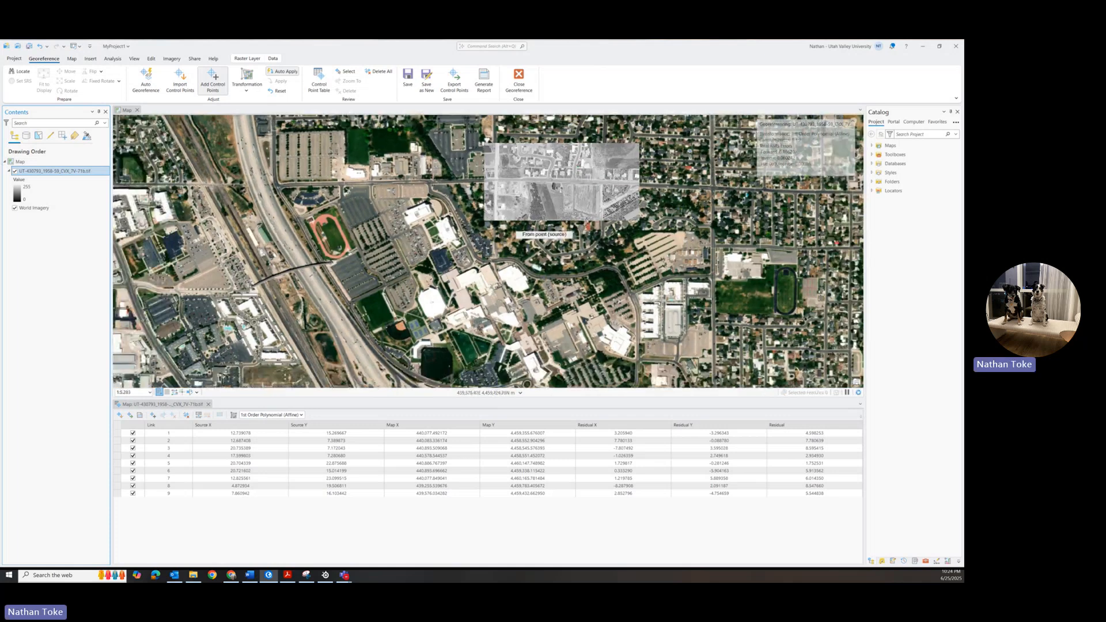
click(717, 433)
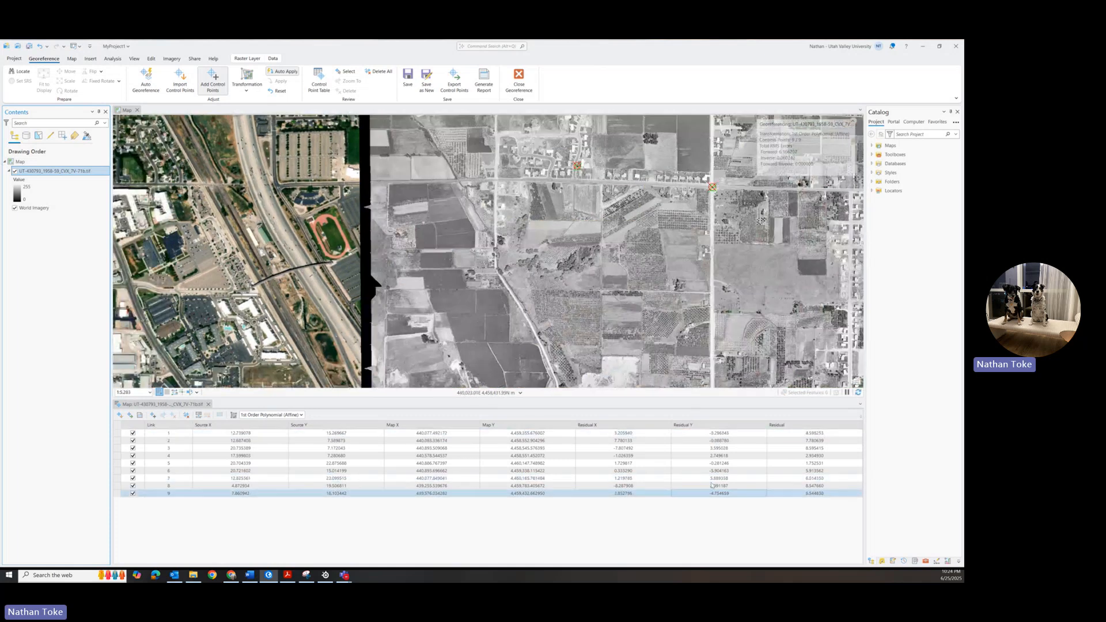
click(715, 448)
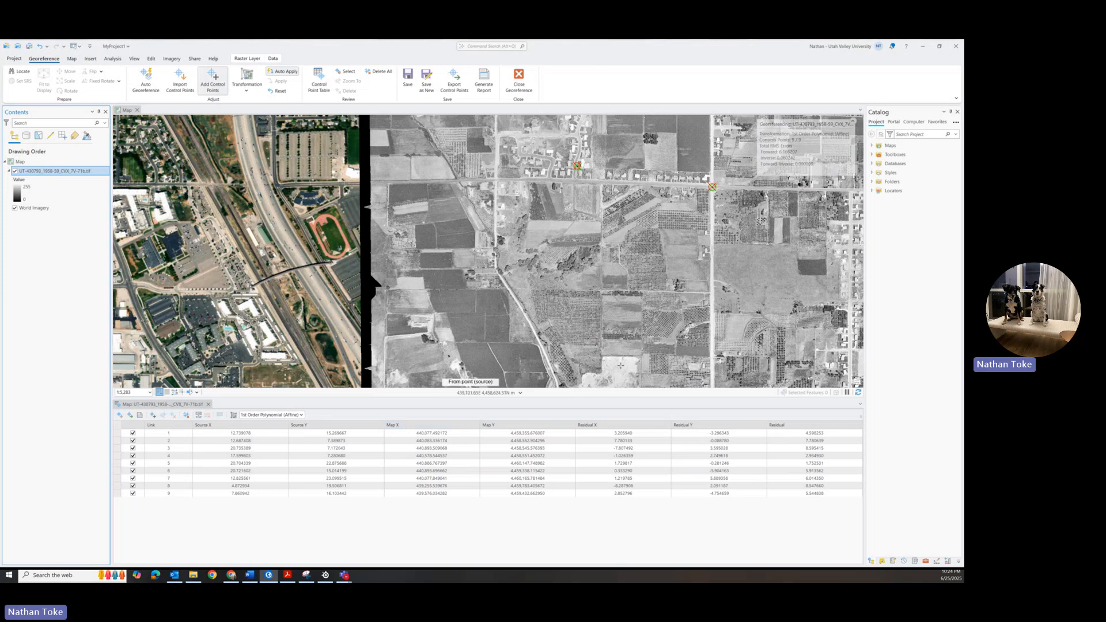
click(828, 456)
click(788, 462)
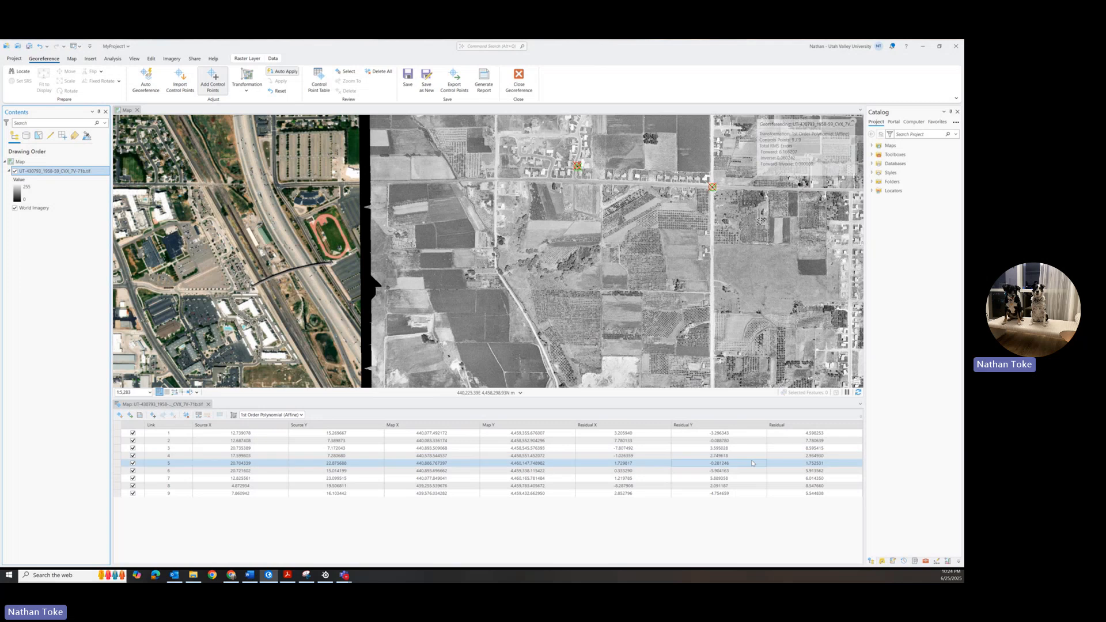
click(793, 449)
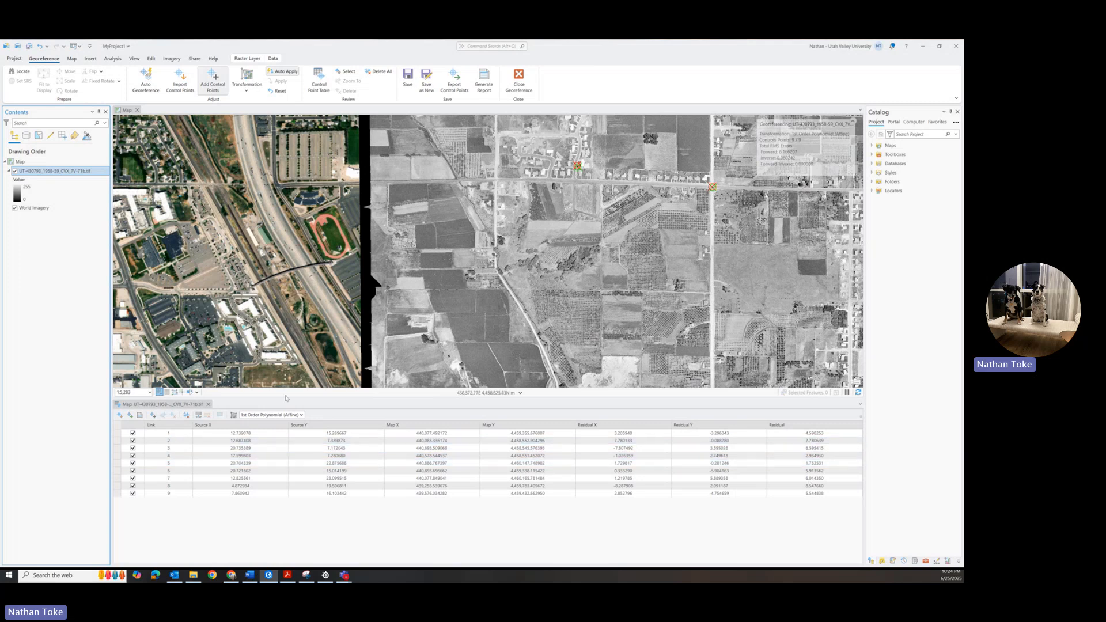
click(285, 418)
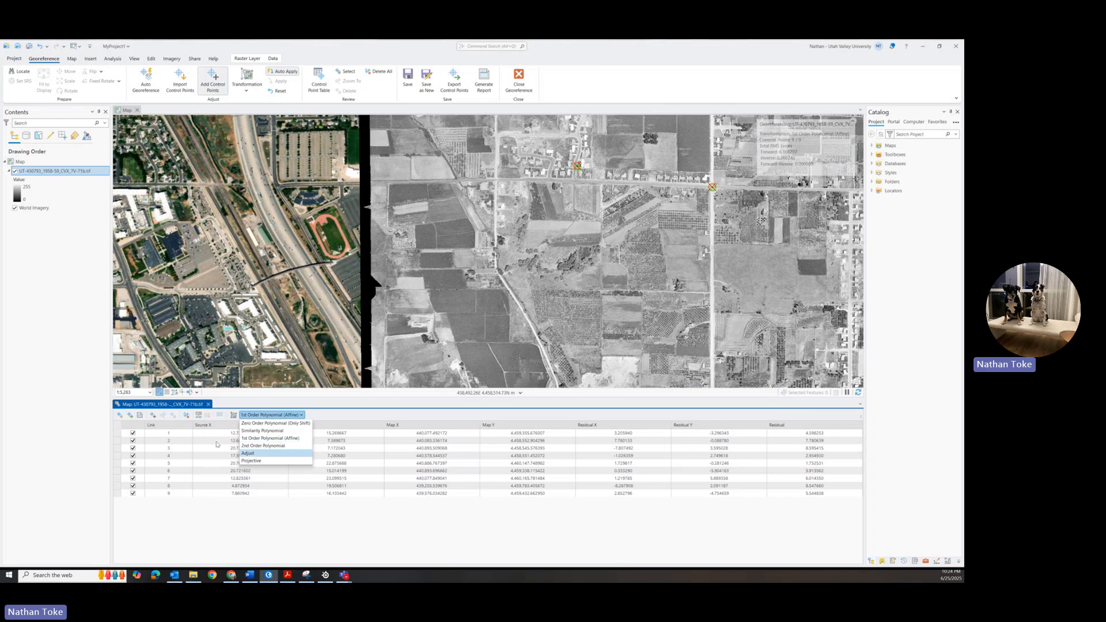
click(254, 446)
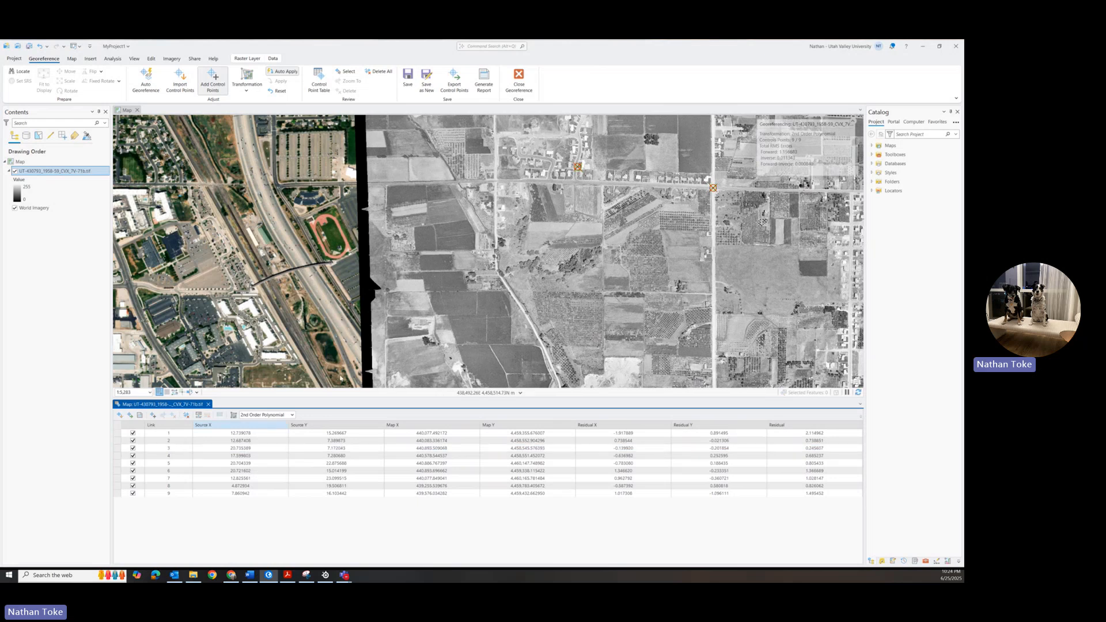
Examine the aerial photo's fit around the ninth control point and neighbouring road intersection, then review the links' distribution across the whole photo
scroll(716, 185, up, 5)
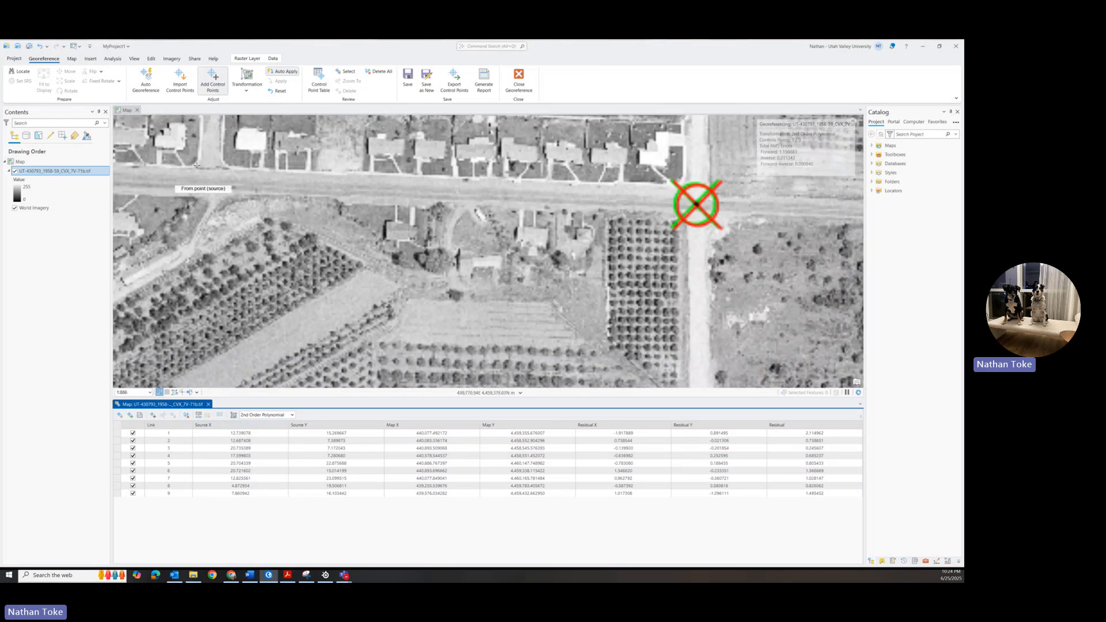
scroll(342, 270, up, 2)
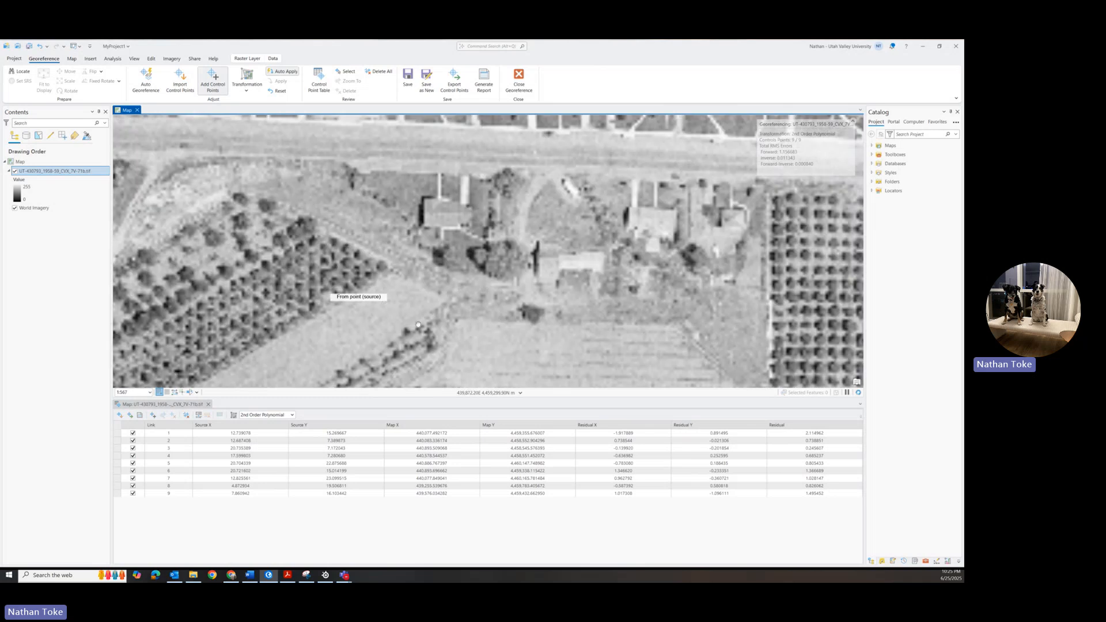
drag(343, 271, 650, 468)
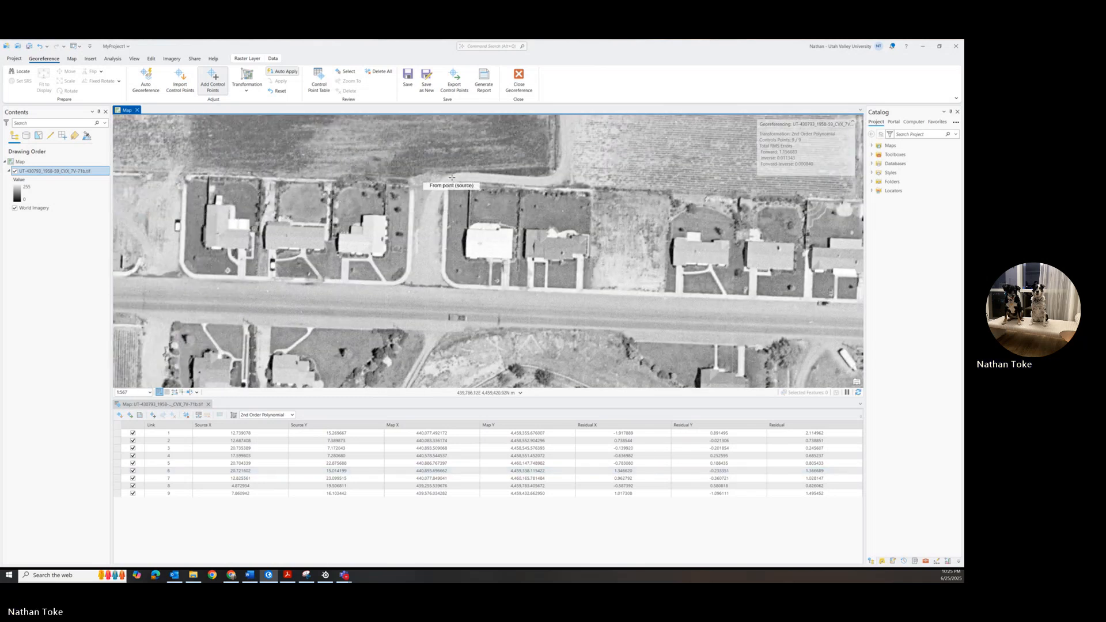
scroll(452, 180, down, 10)
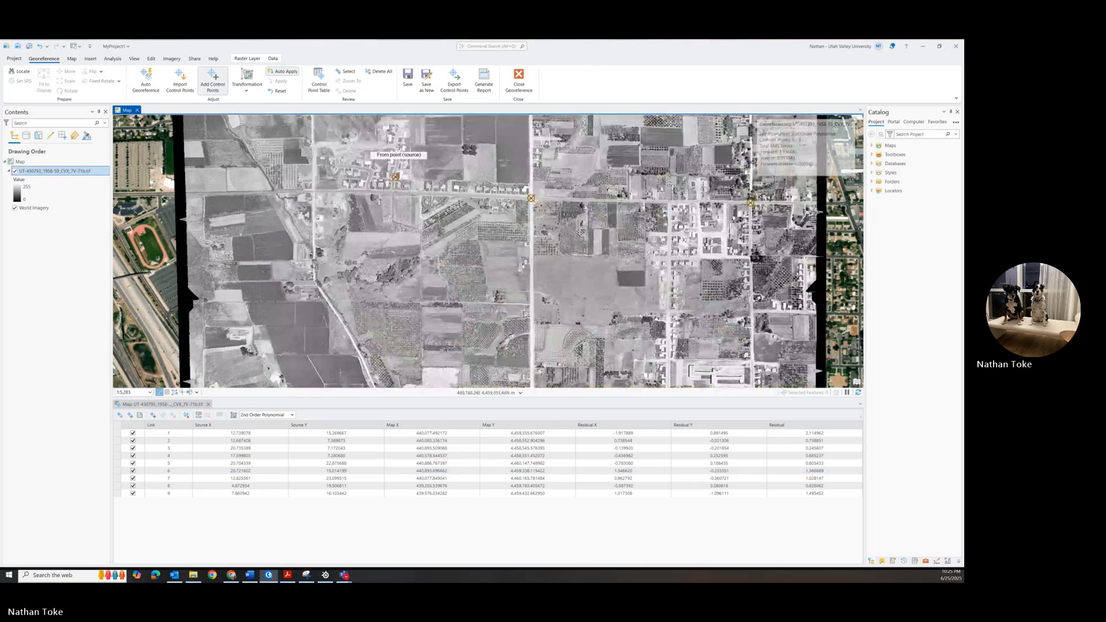
scroll(394, 176, up, 5)
scroll(375, 190, up, 5)
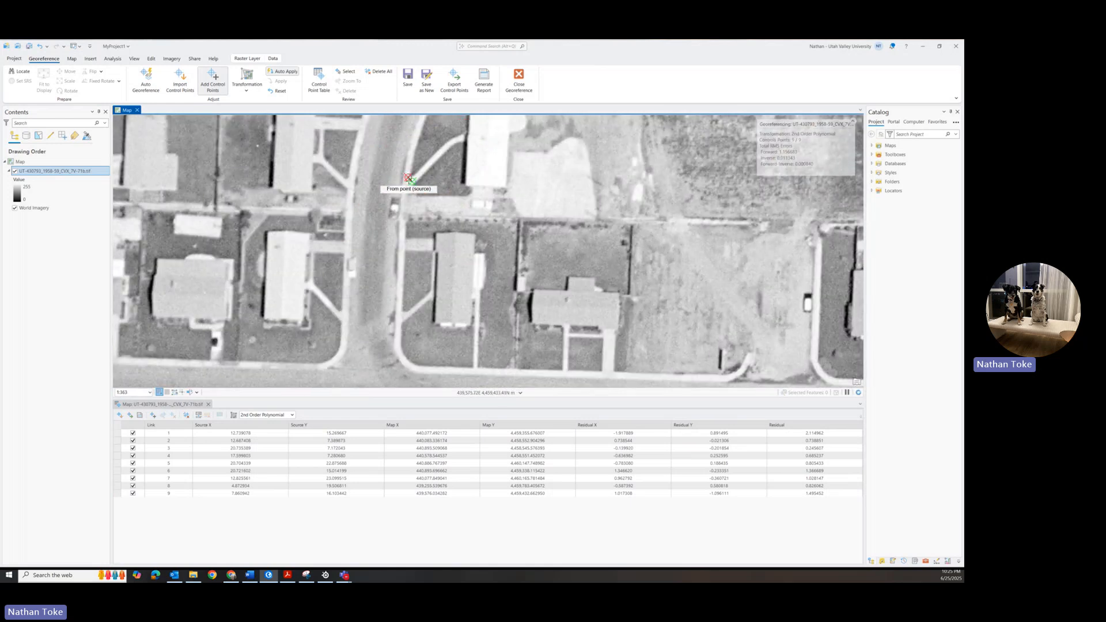
scroll(410, 181, down, 10)
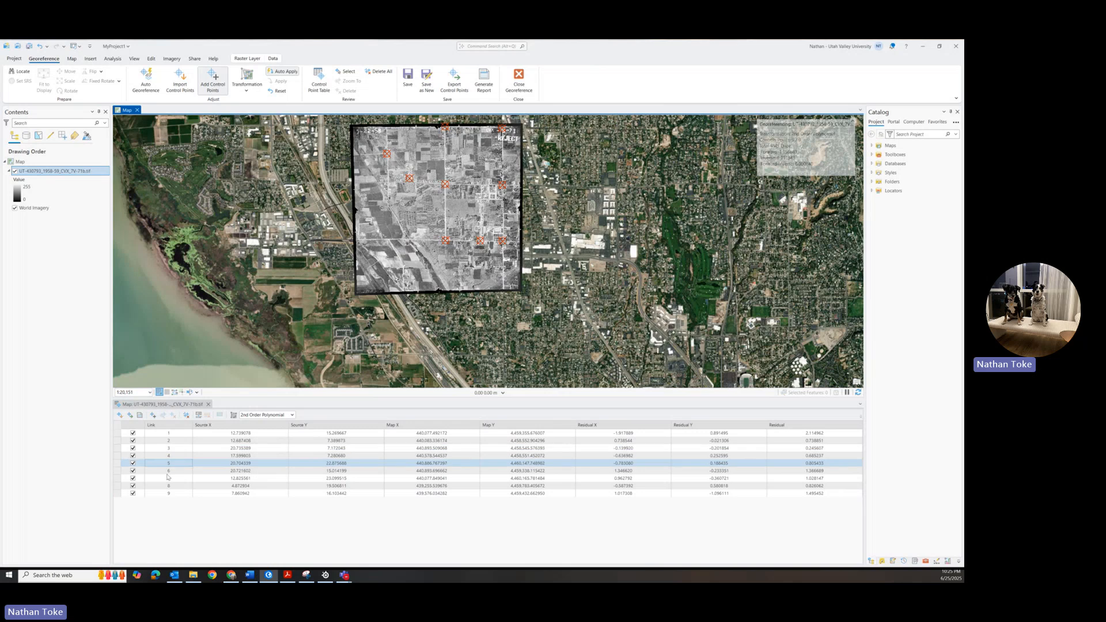
click(169, 495)
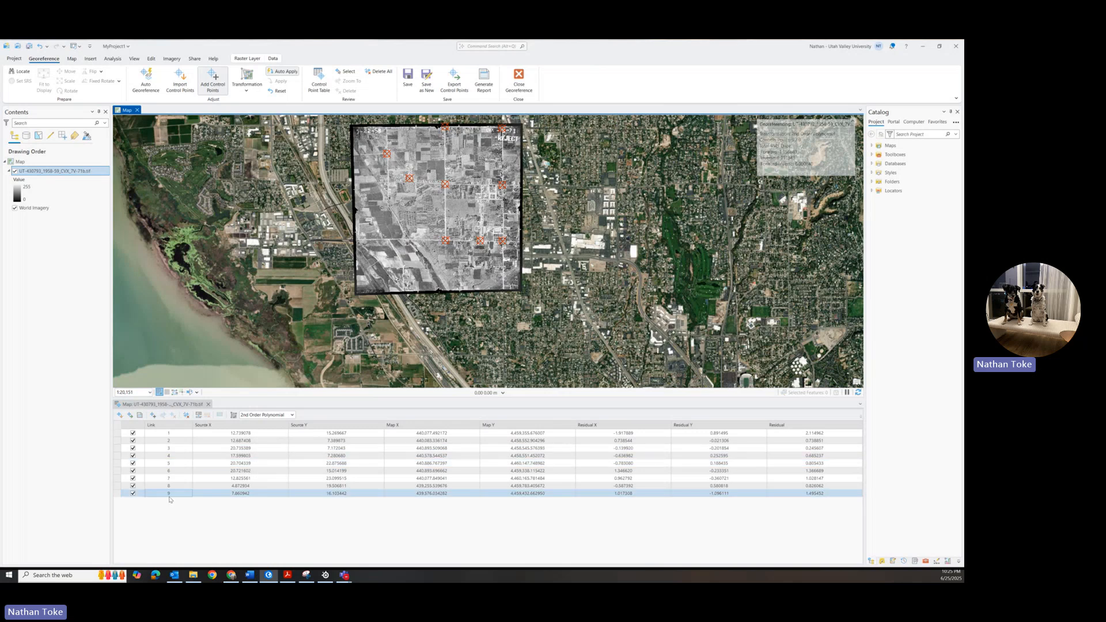
click(170, 479)
click(169, 471)
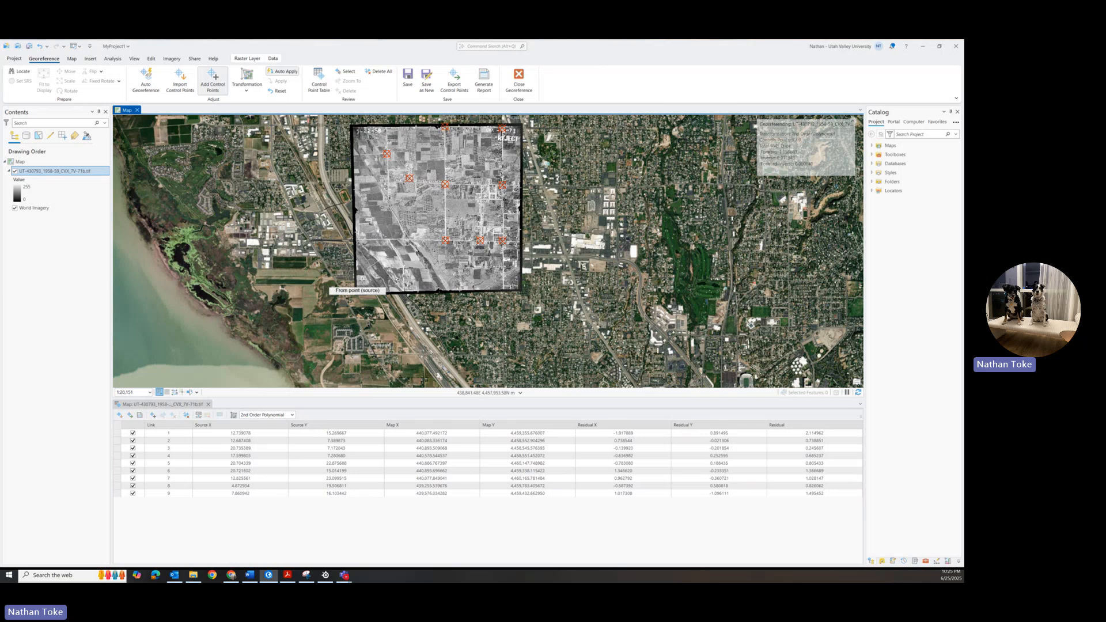
Toggle the aerial photo's visibility to compare roads and rail lines in its southwest corner with the basemap
scroll(364, 280, up, 1)
scroll(363, 279, up, 5)
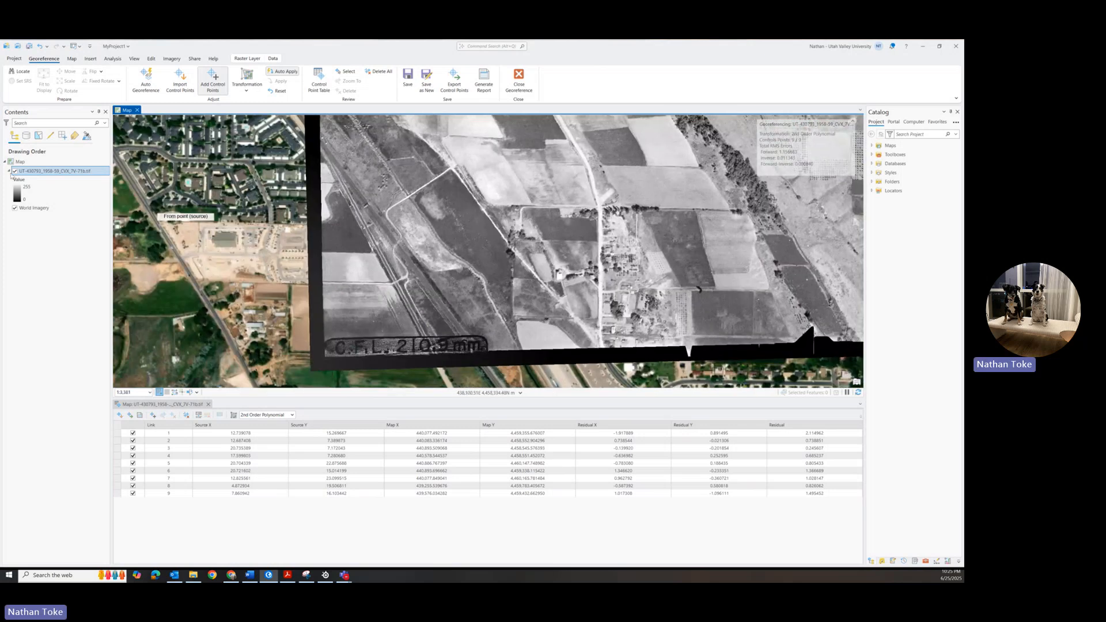
click(14, 171)
click(14, 171)
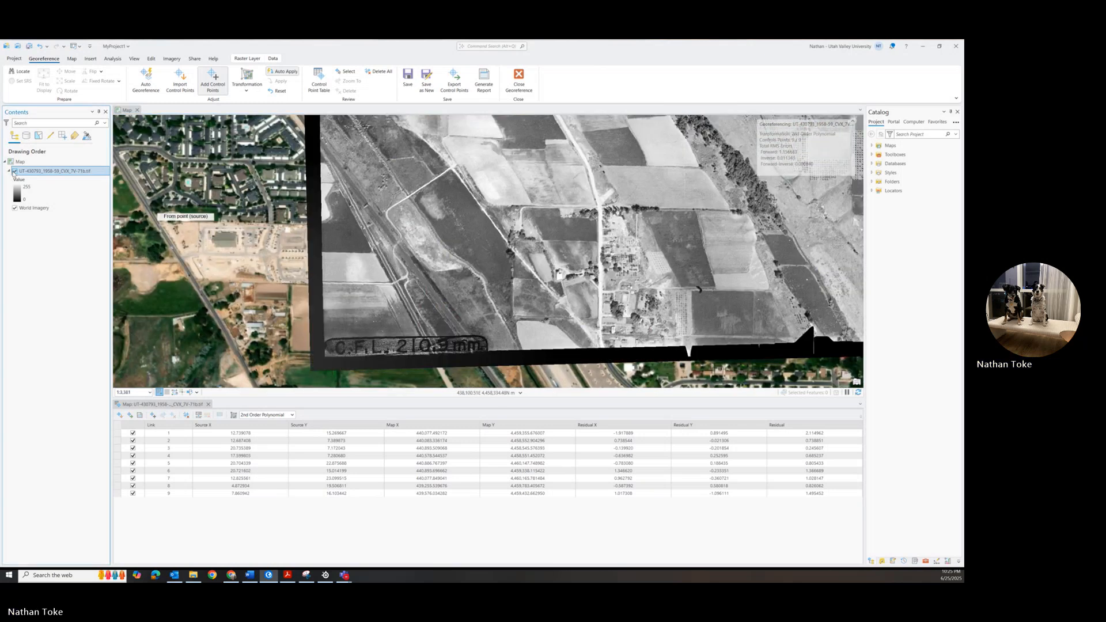
click(15, 171)
click(14, 171)
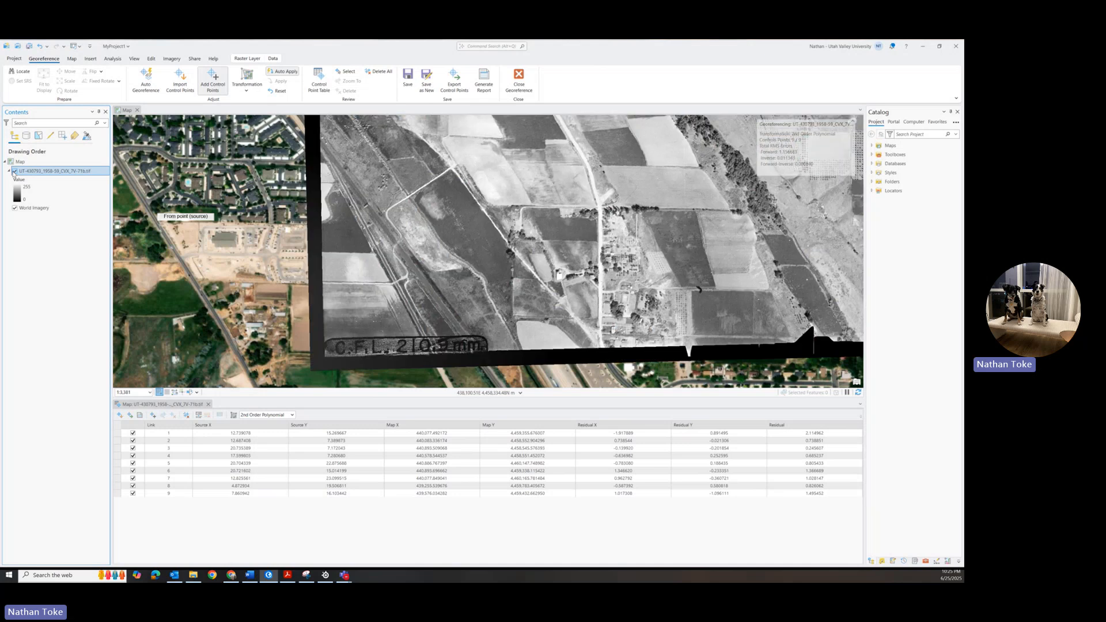
click(14, 171)
click(14, 171)
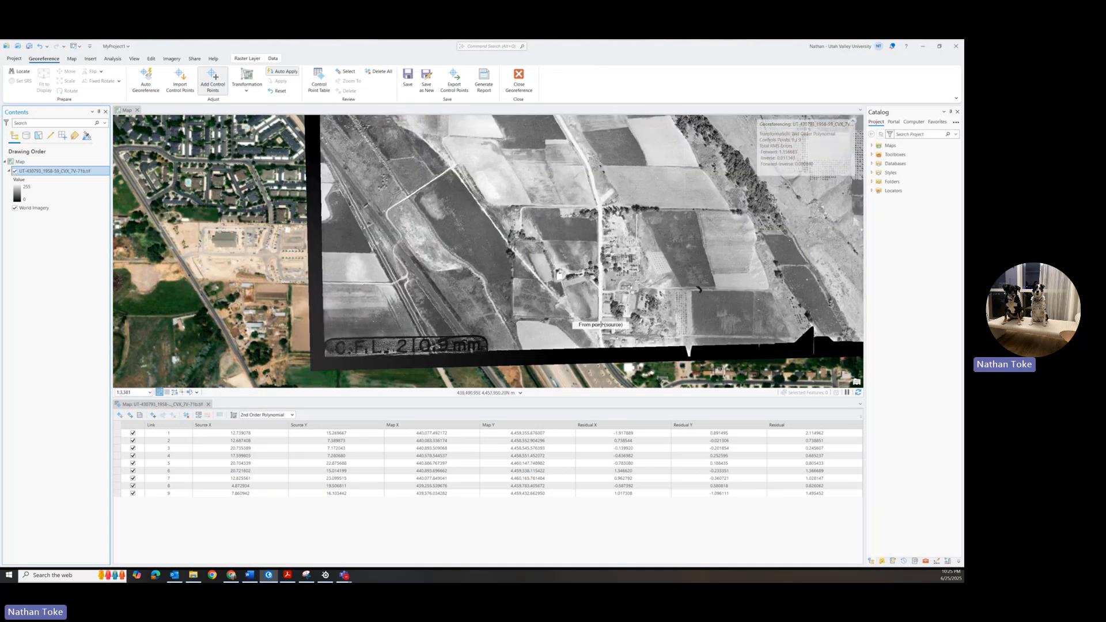
Toggle the aerial photo's visibility at closer range to compare the north-south road and railroad east of the C.F.L. marking with the basemap
scroll(601, 335, down, 3)
scroll(601, 340, up, 5)
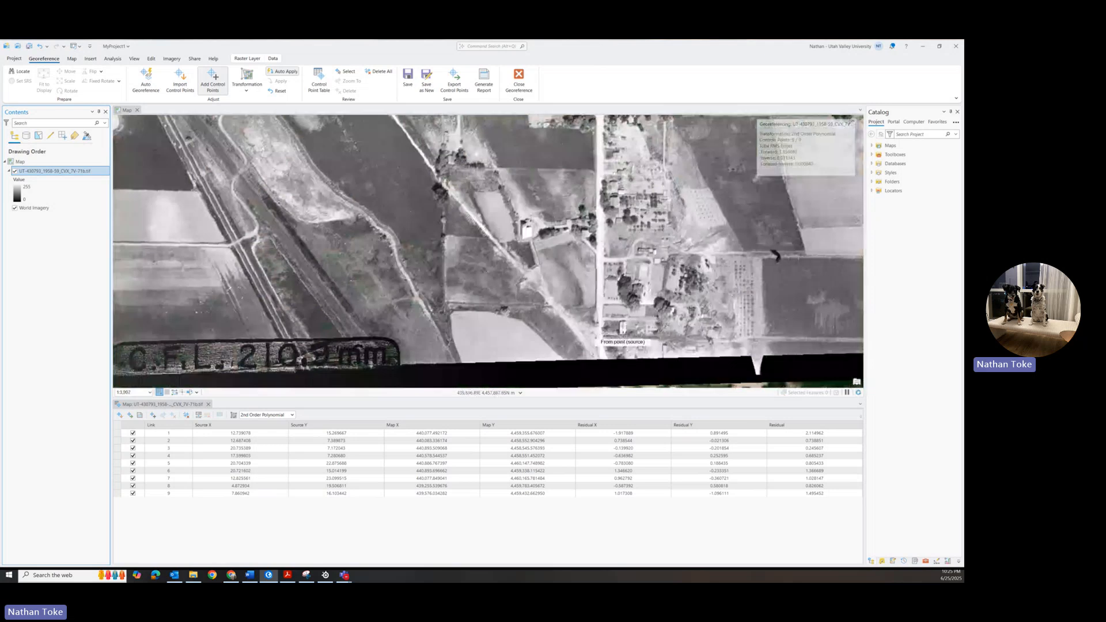
click(14, 171)
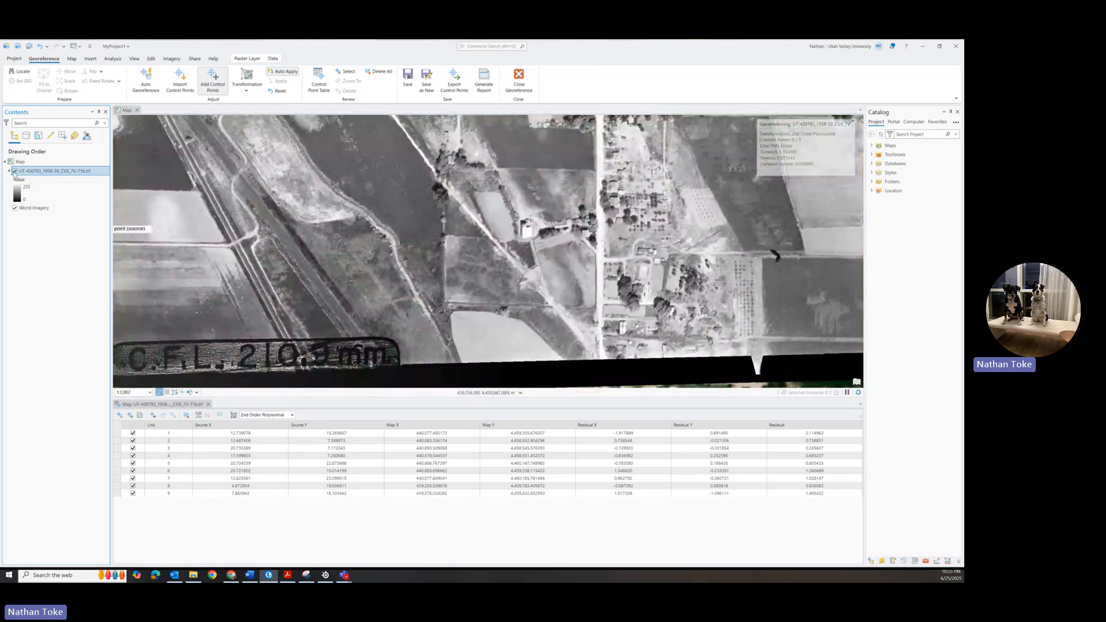
click(14, 171)
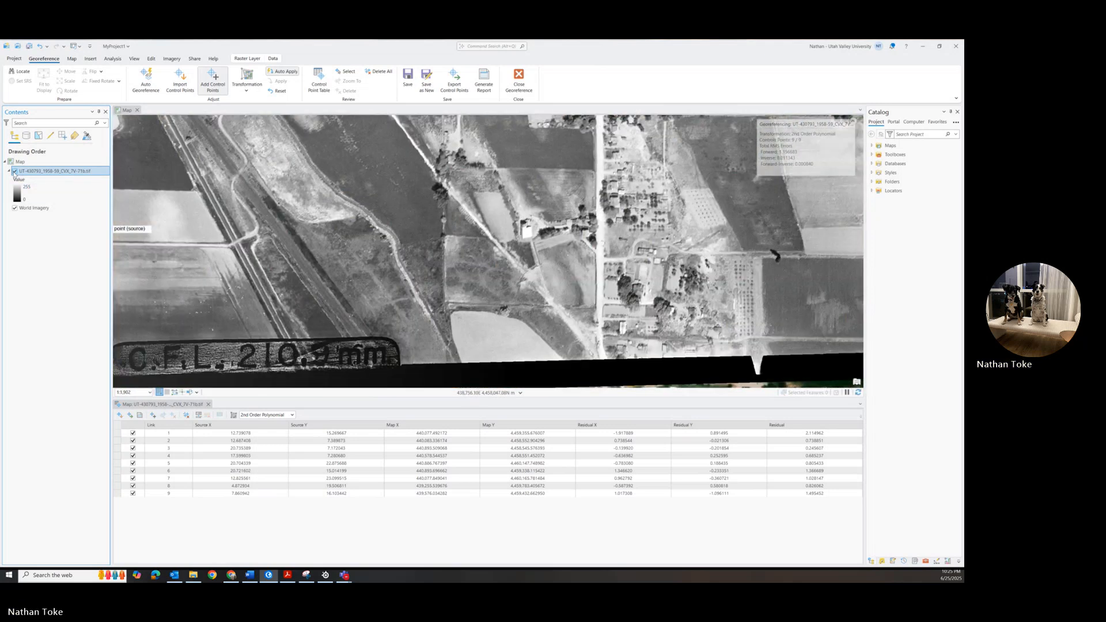
click(14, 171)
click(14, 171)
click(15, 171)
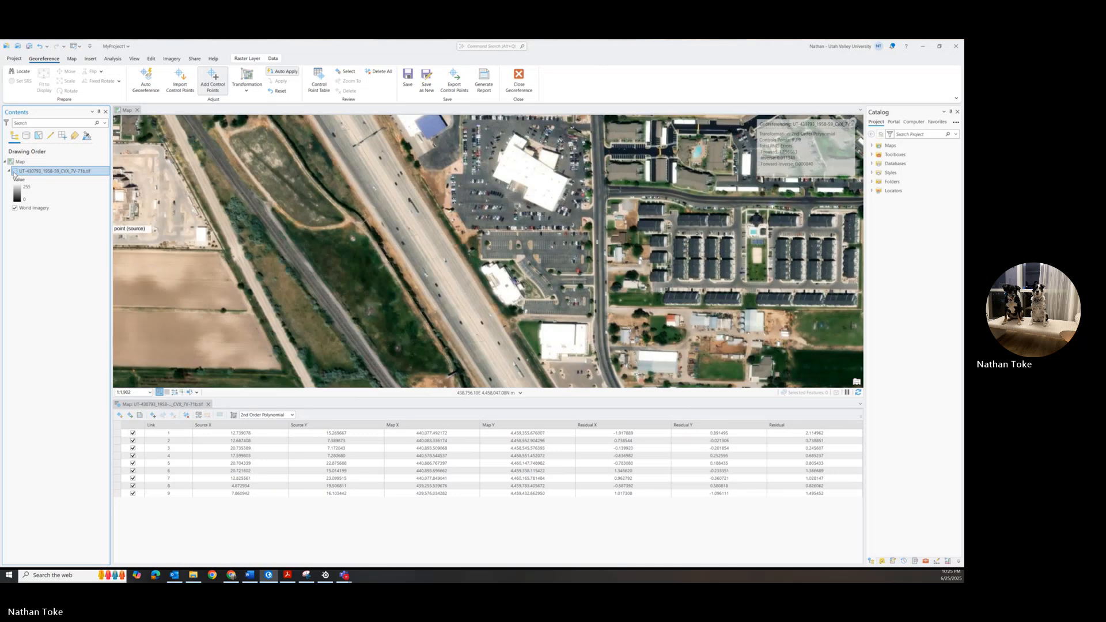
click(14, 171)
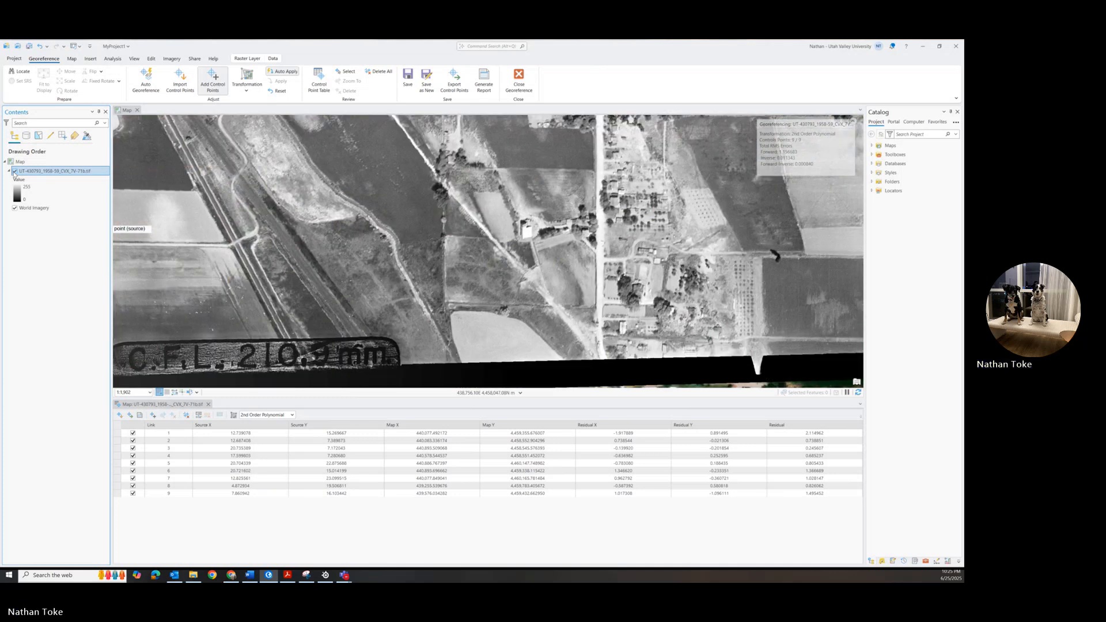
click(15, 172)
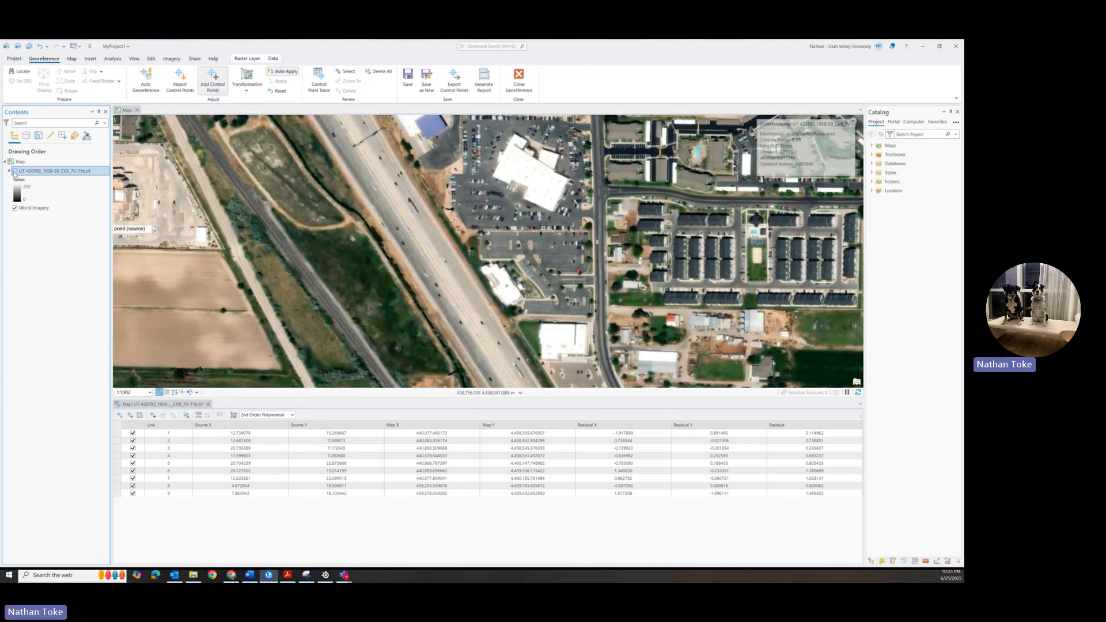
click(15, 171)
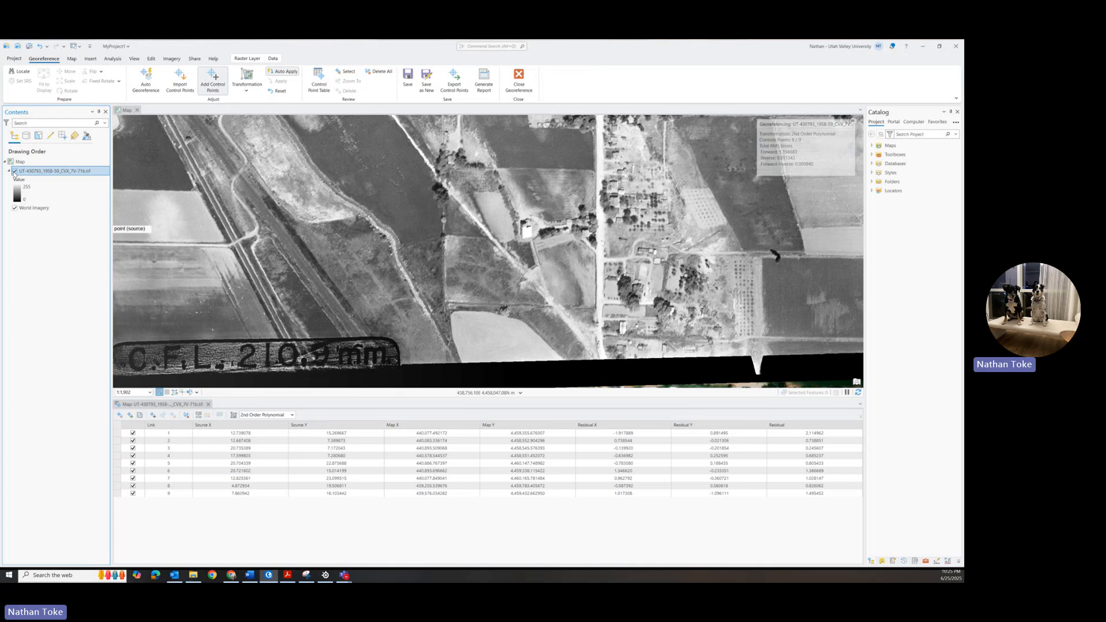
click(15, 172)
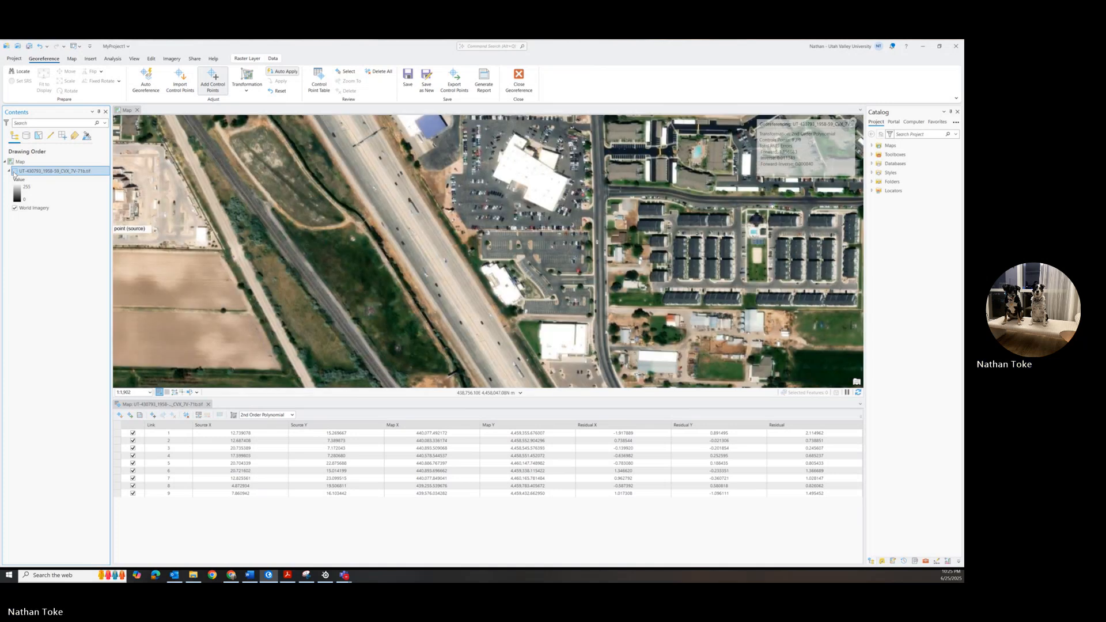
click(14, 171)
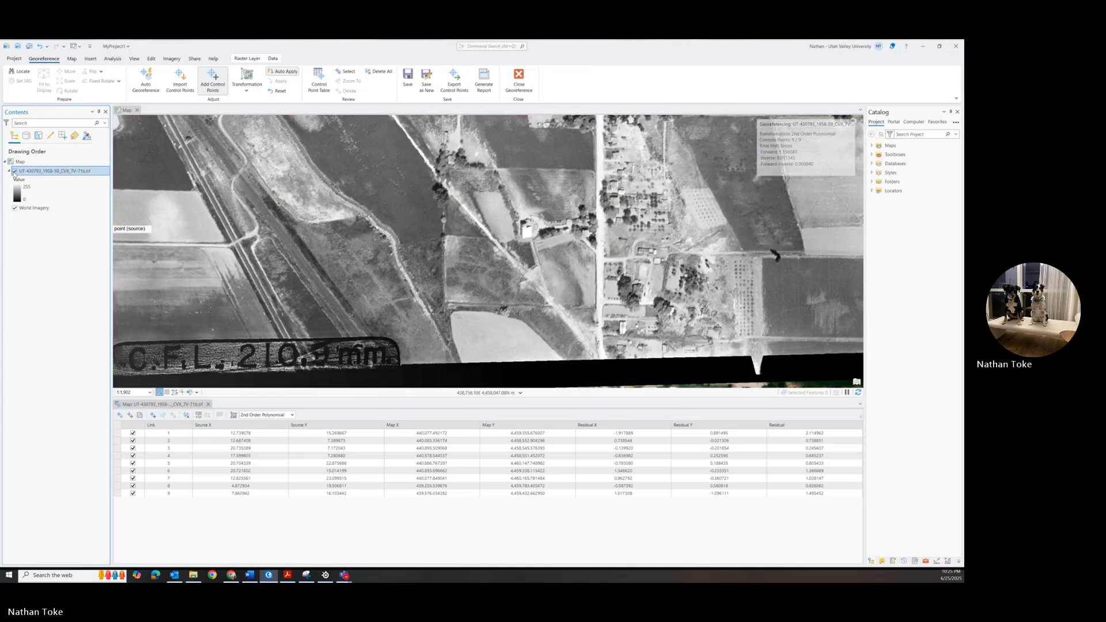
click(14, 171)
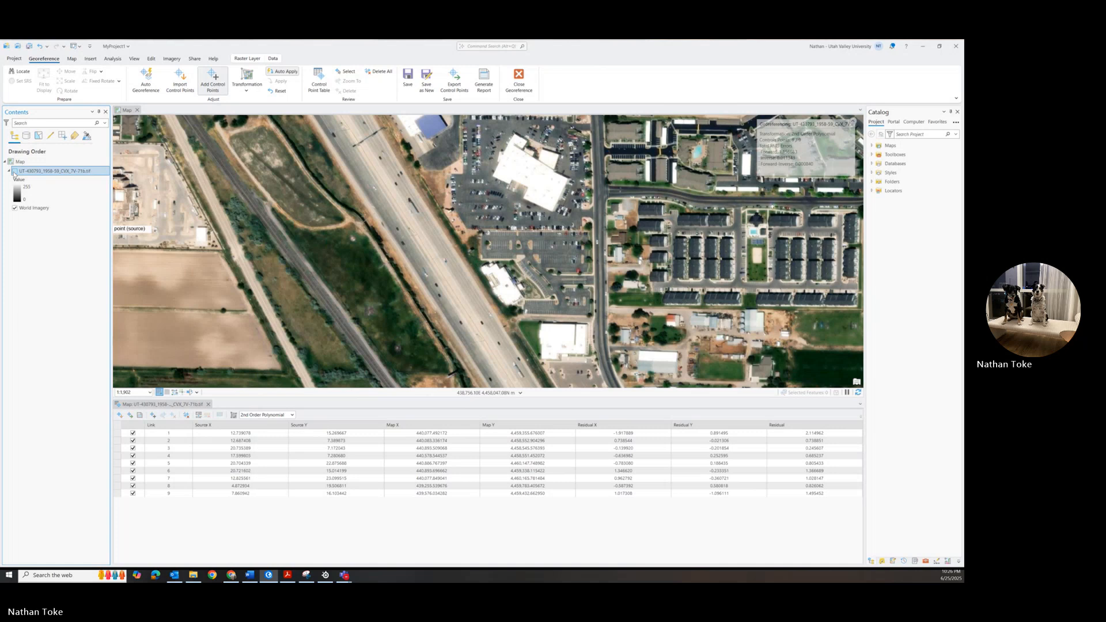
click(14, 171)
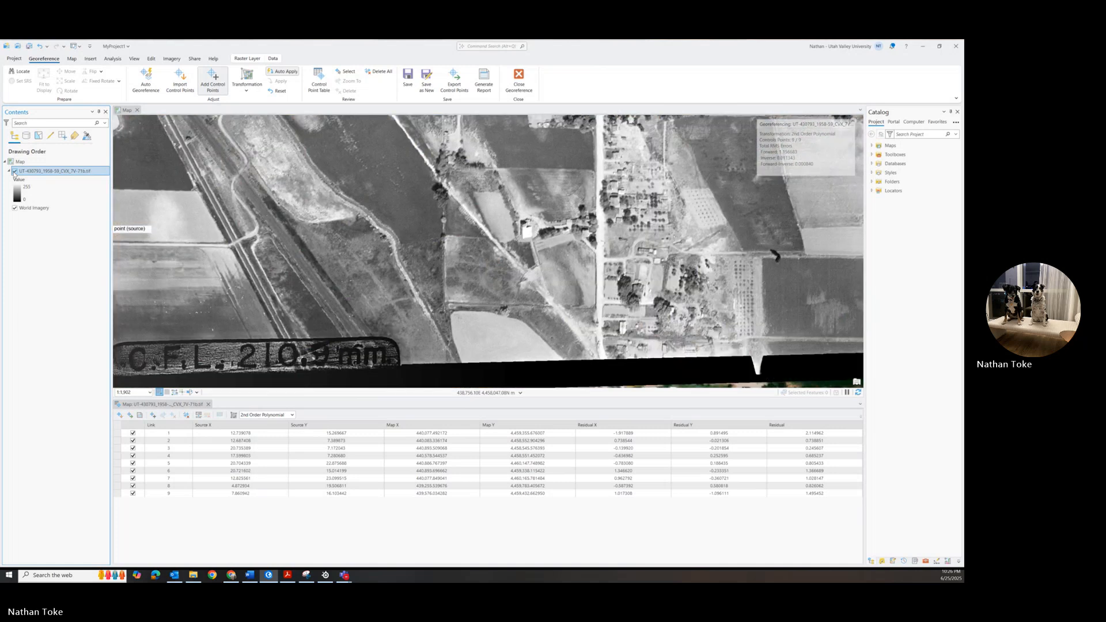
Toggle the aerial photo's visibility to compare the tree-lined road intersection north of the orchard and farm buildings with the basemap
scroll(556, 238, up, 2)
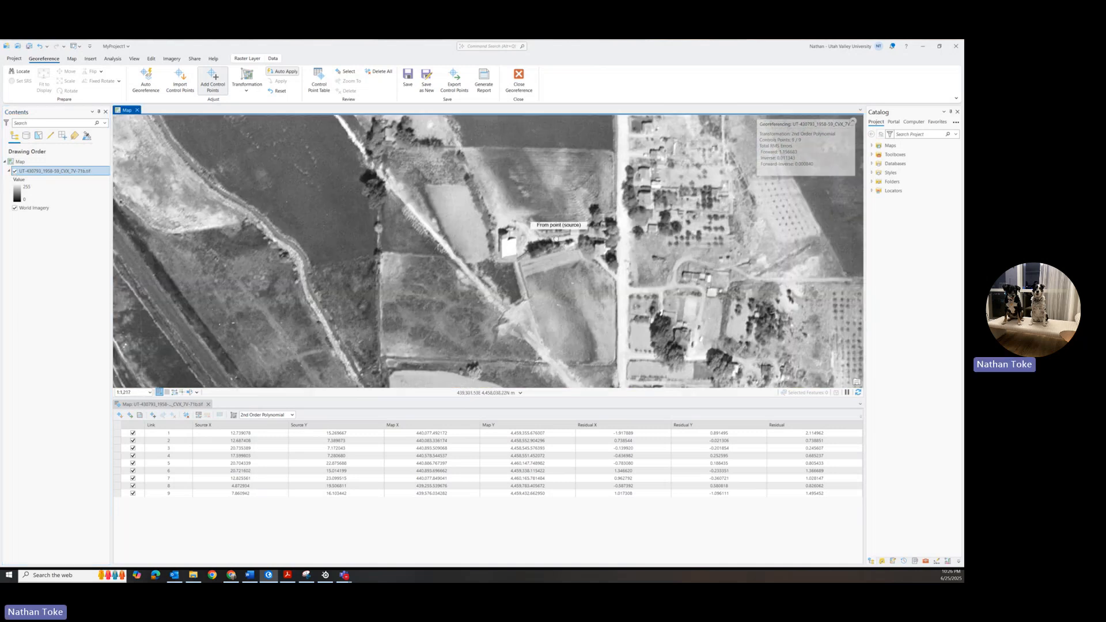
scroll(556, 238, down, 1)
scroll(572, 210, down, 1)
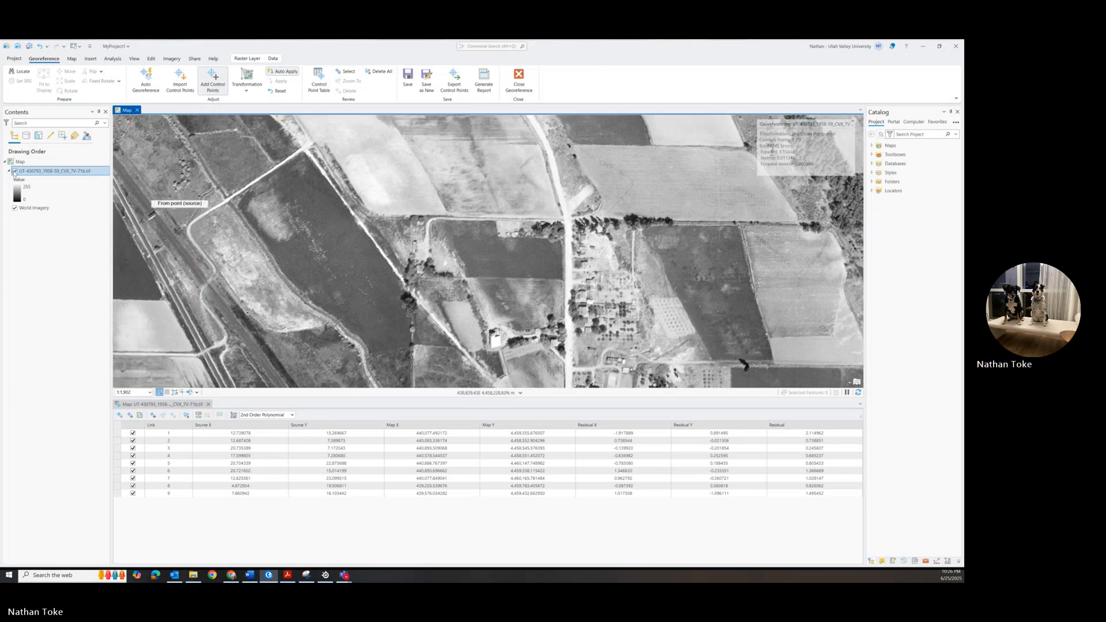
click(15, 172)
click(14, 172)
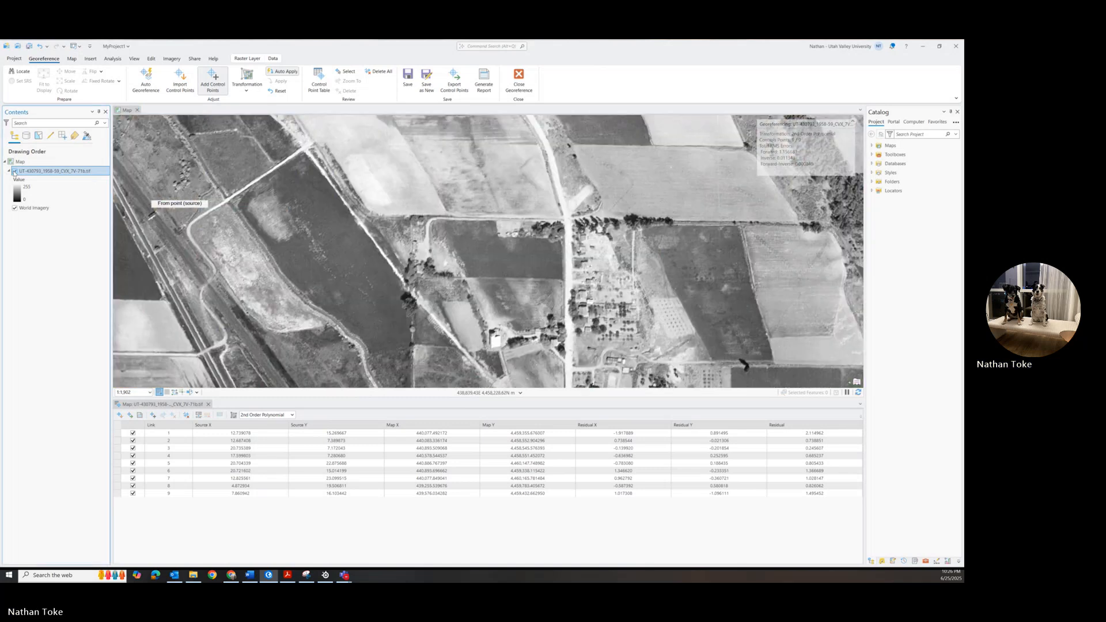
click(15, 172)
click(14, 172)
click(14, 172)
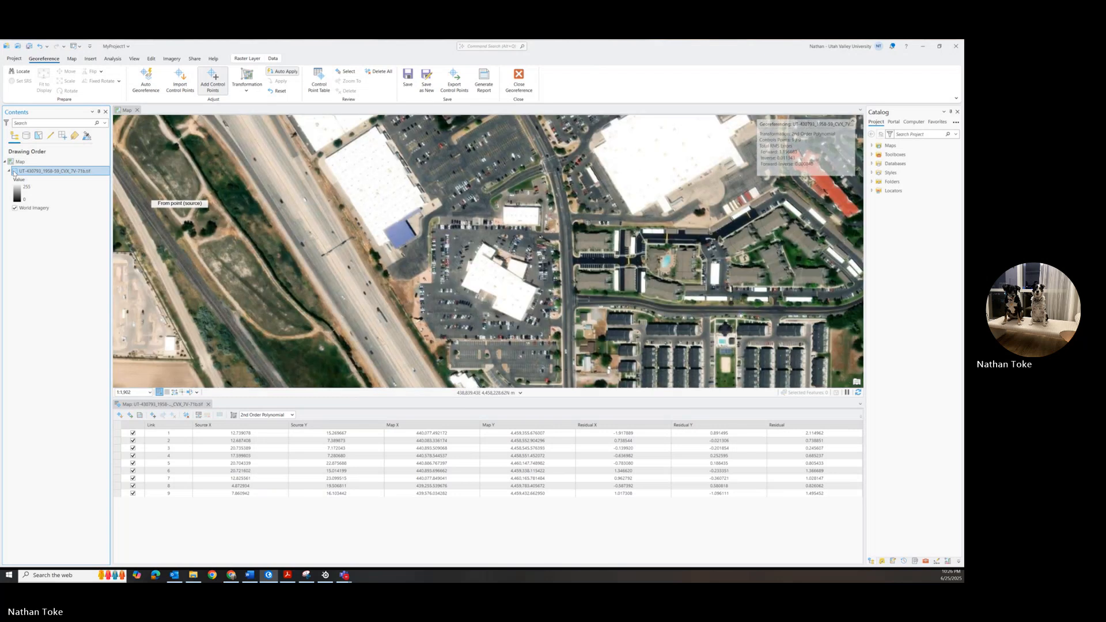
click(15, 172)
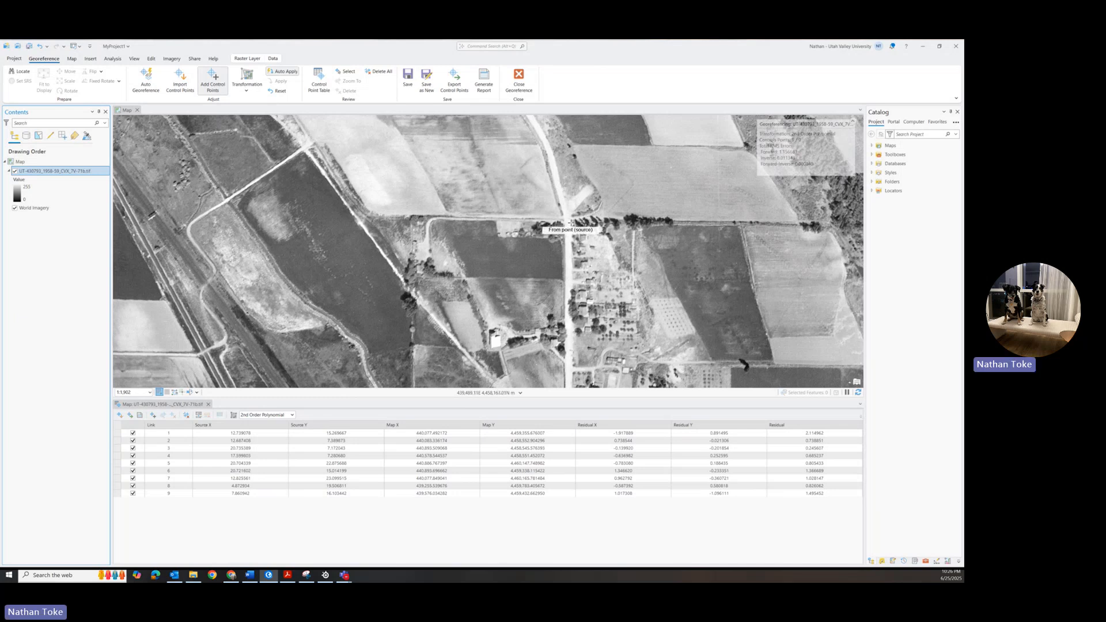
Add a tenth control point linking the tree-lined road intersection in the photo's southwest part to the same spot on the basemap, then show the photo again
click(571, 223)
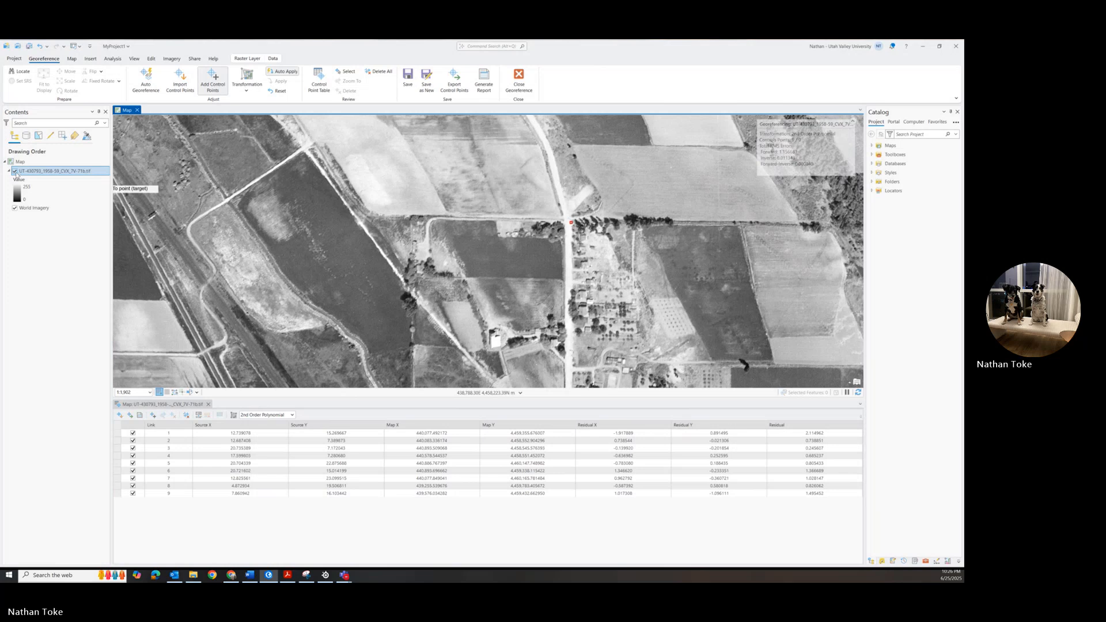
click(15, 172)
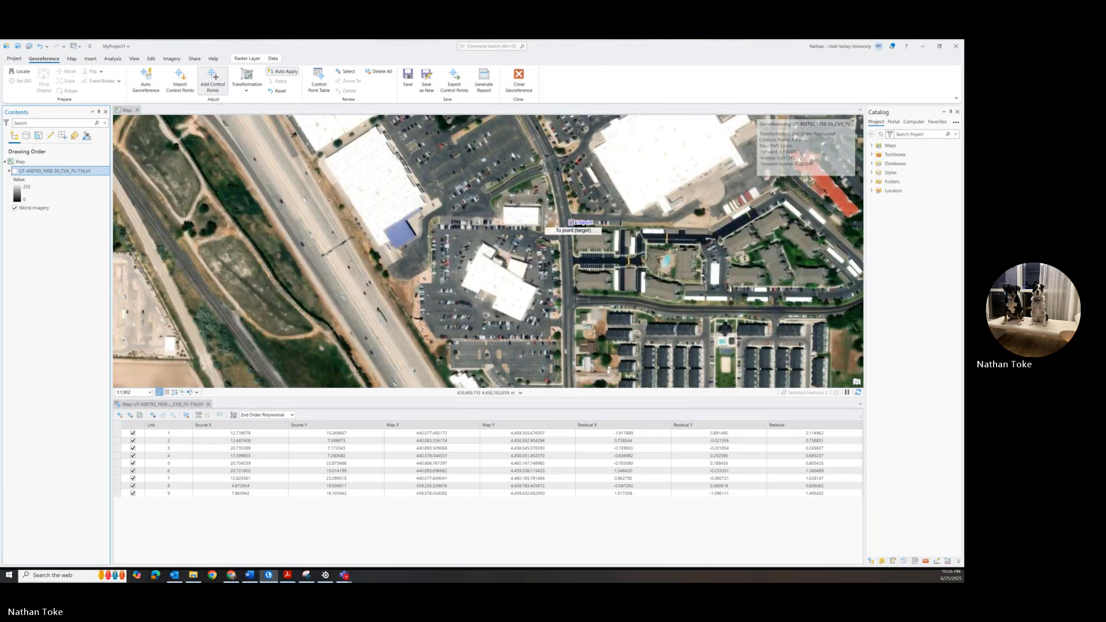
scroll(571, 223, up, 4)
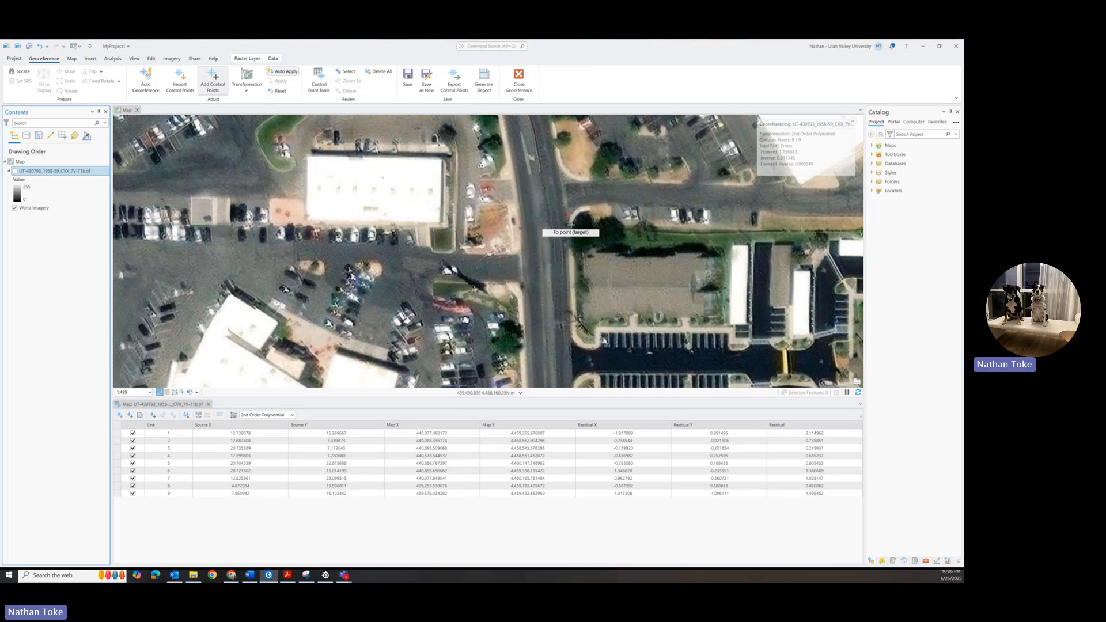
click(571, 223)
scroll(571, 262, down, 6)
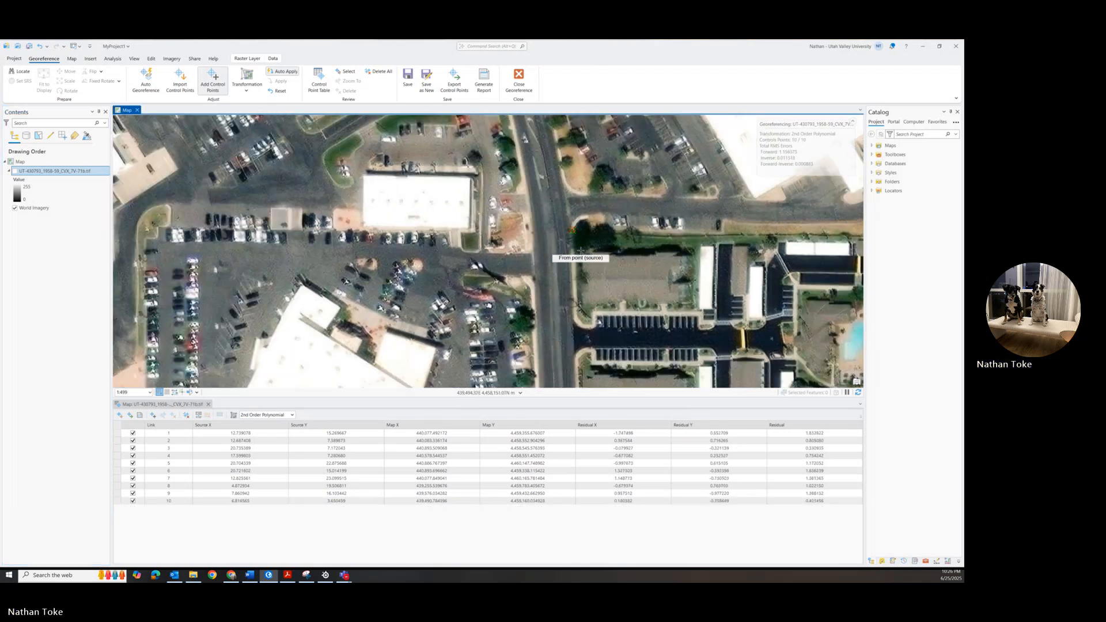
click(14, 172)
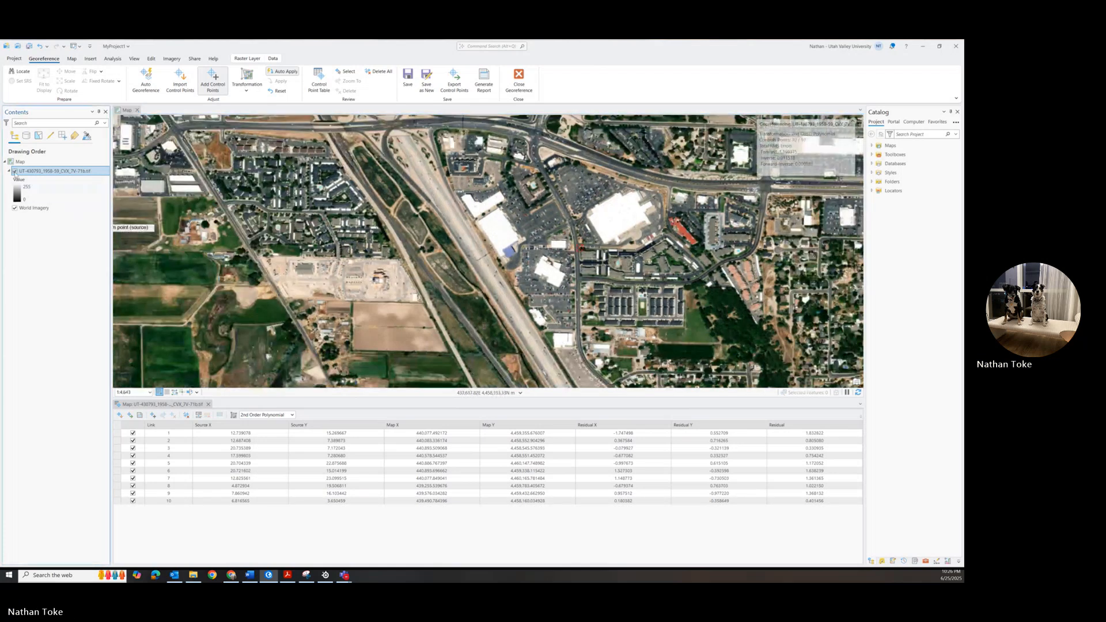
Toggle the aerial photo's visibility to compare the diagonal rail line and street grid in its southeast corner with the basemap
scroll(696, 240, down, 2)
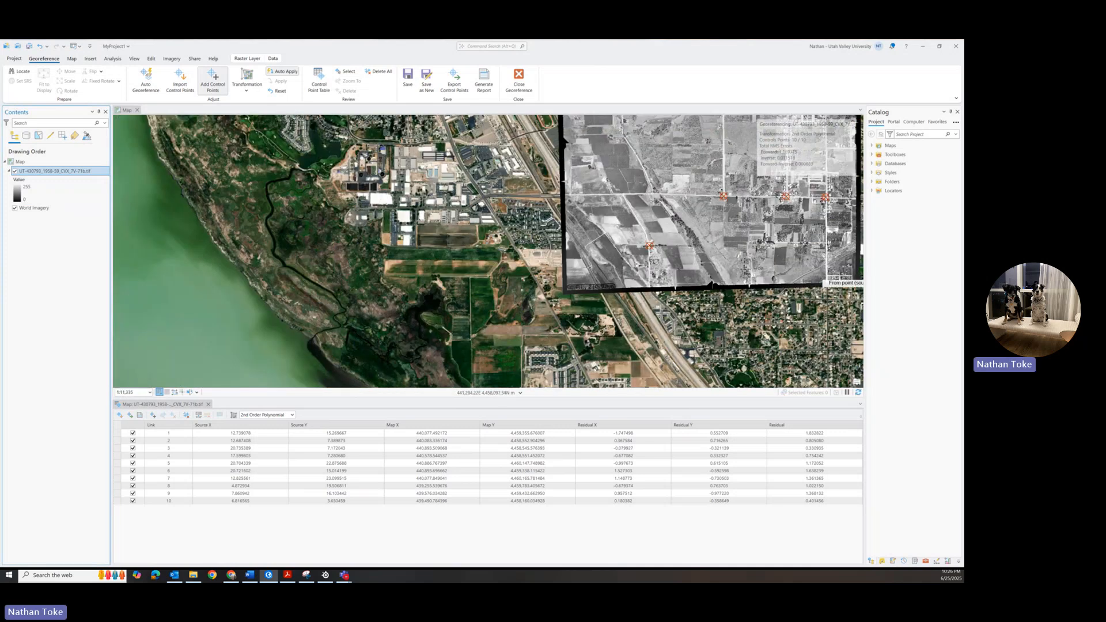
scroll(812, 279, up, 3)
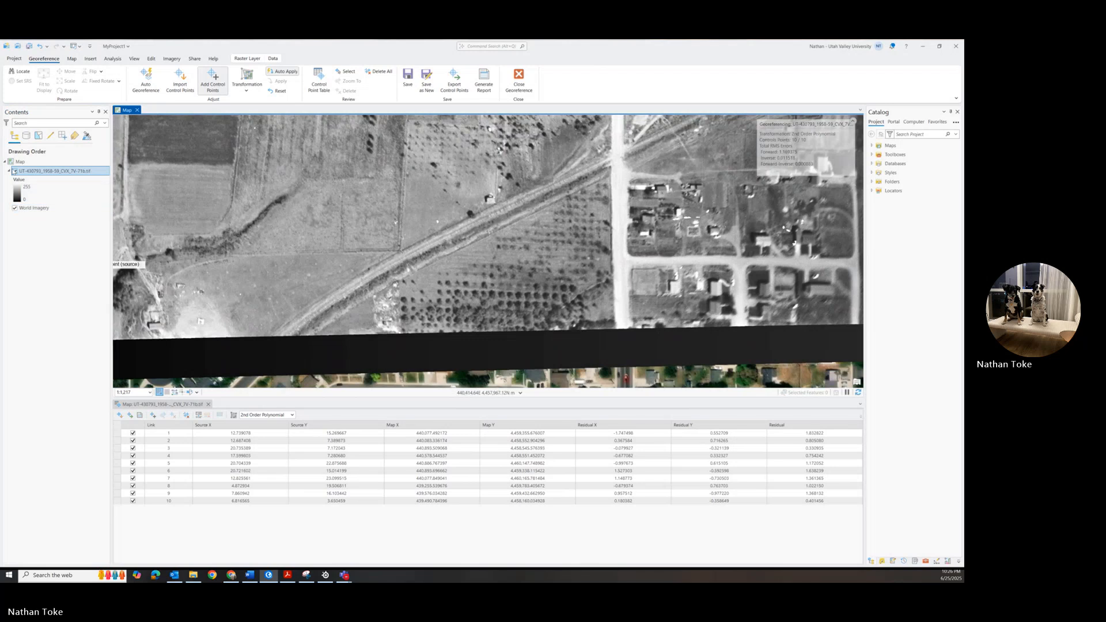
click(14, 171)
click(15, 171)
click(14, 171)
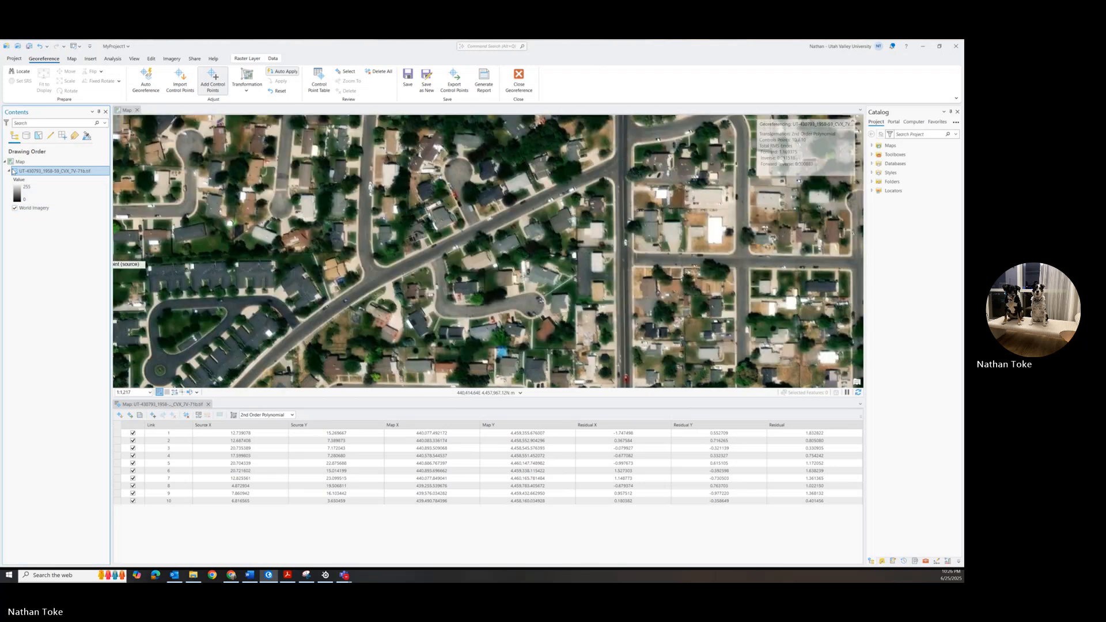
click(14, 171)
click(15, 171)
click(15, 171)
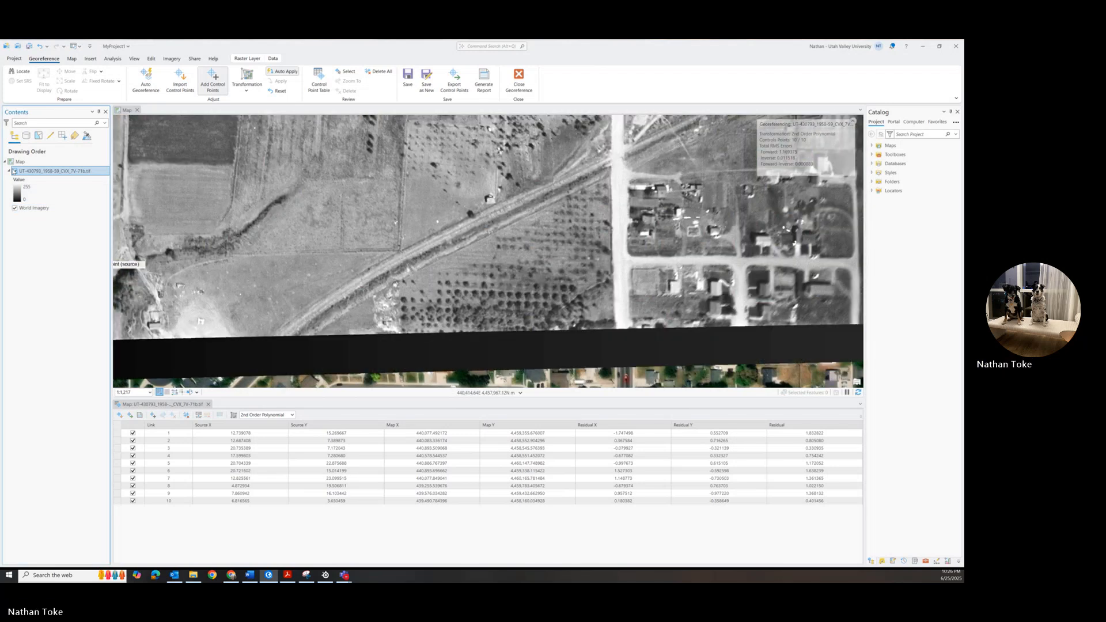
Add an eleventh control point linking the street intersection's northeast corner in the photo's southeast to the basemap, then show the photo again
click(627, 255)
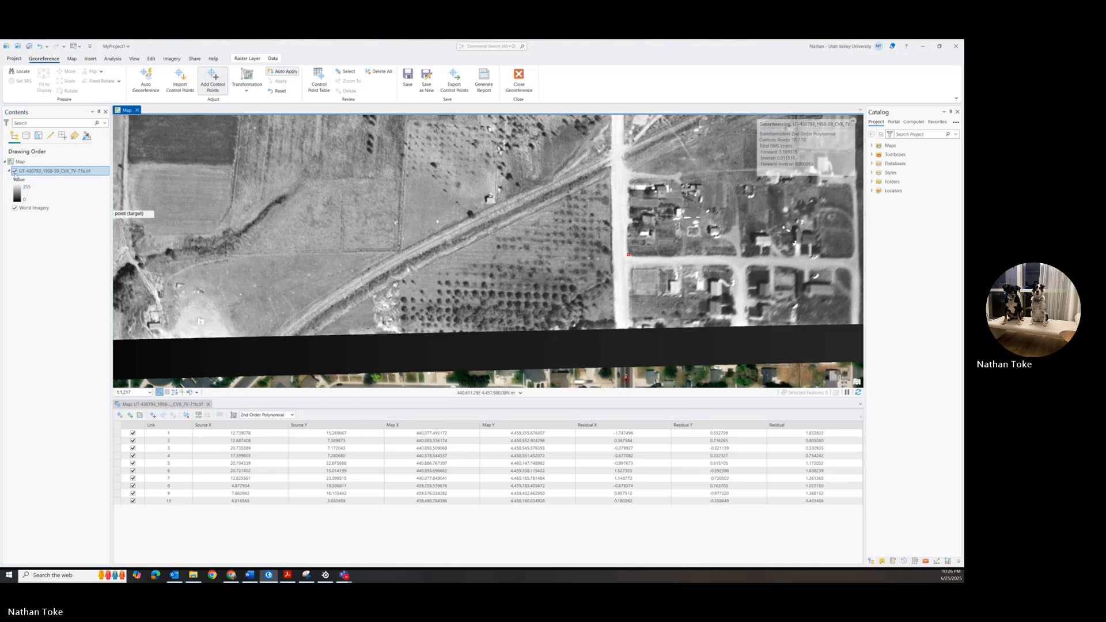
click(15, 171)
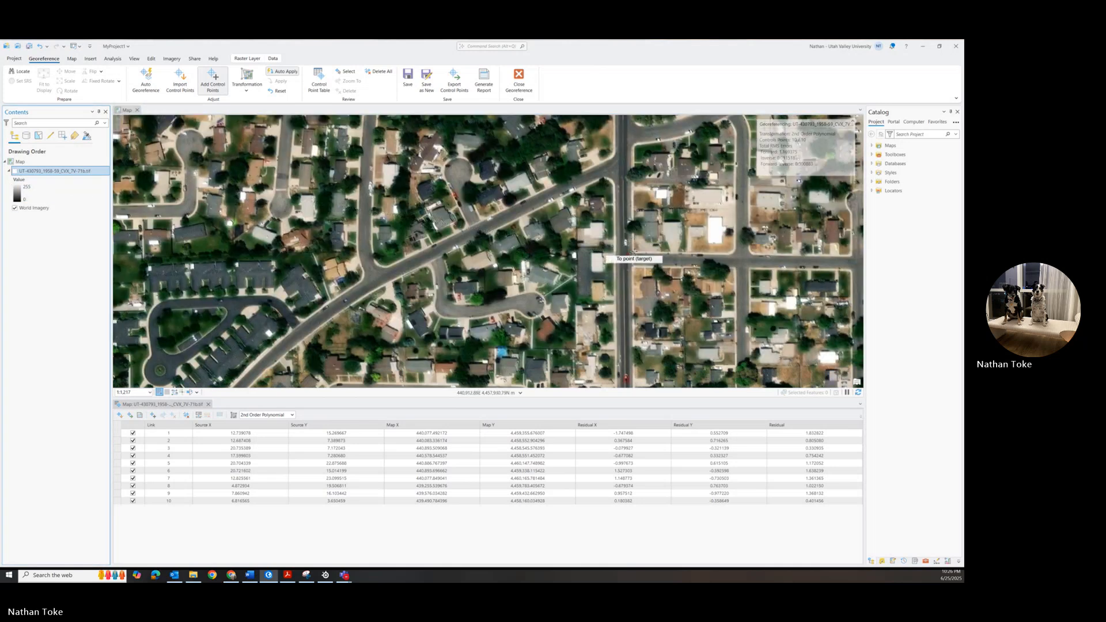
click(634, 252)
scroll(623, 273, down, 10)
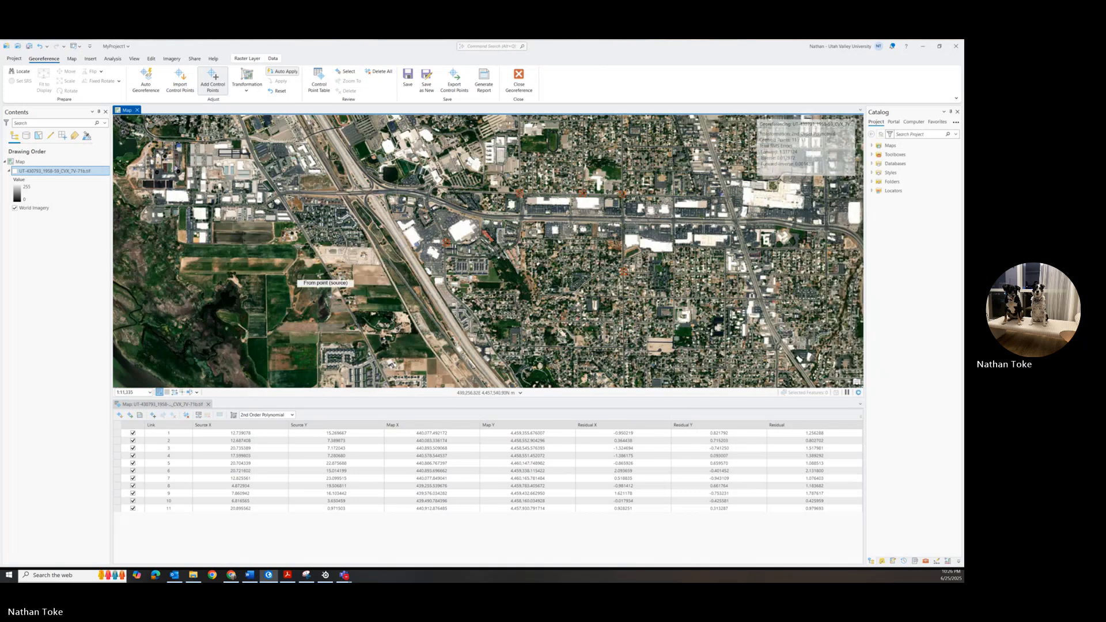
click(14, 171)
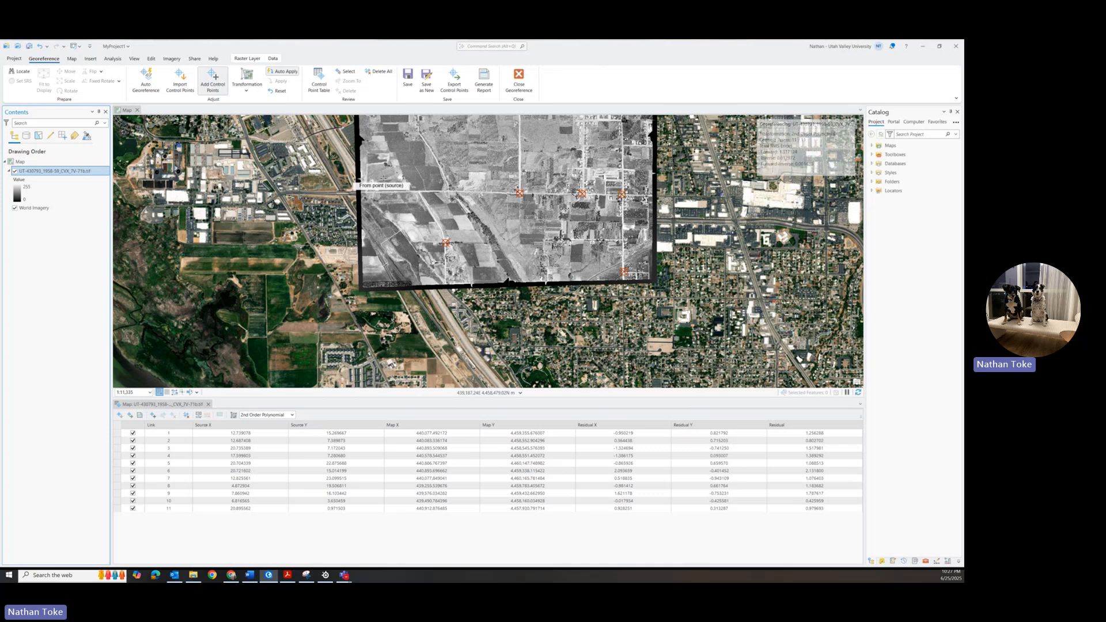
Toggle the aerial photo's visibility to compare the east-west road near its western edge with the basemap
scroll(382, 182, up, 5)
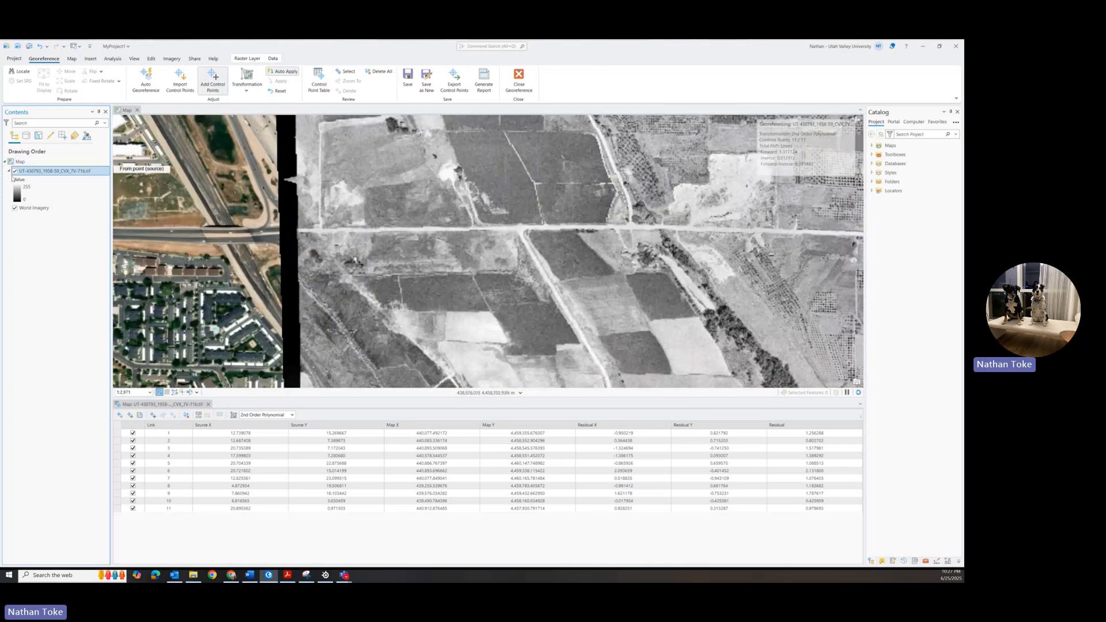
click(15, 172)
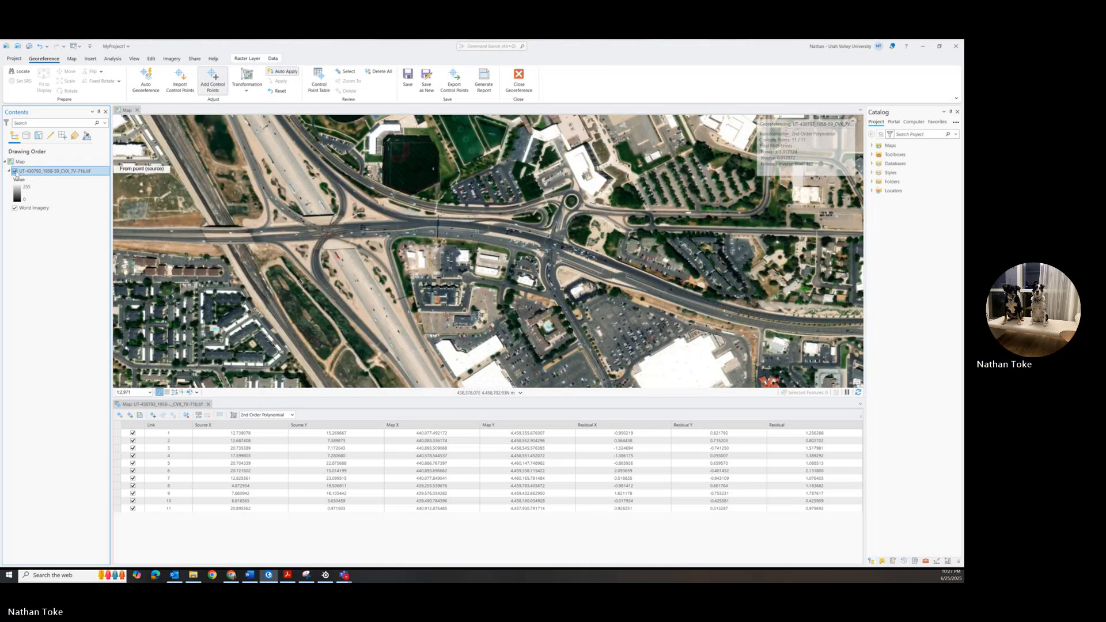
click(15, 172)
click(15, 172)
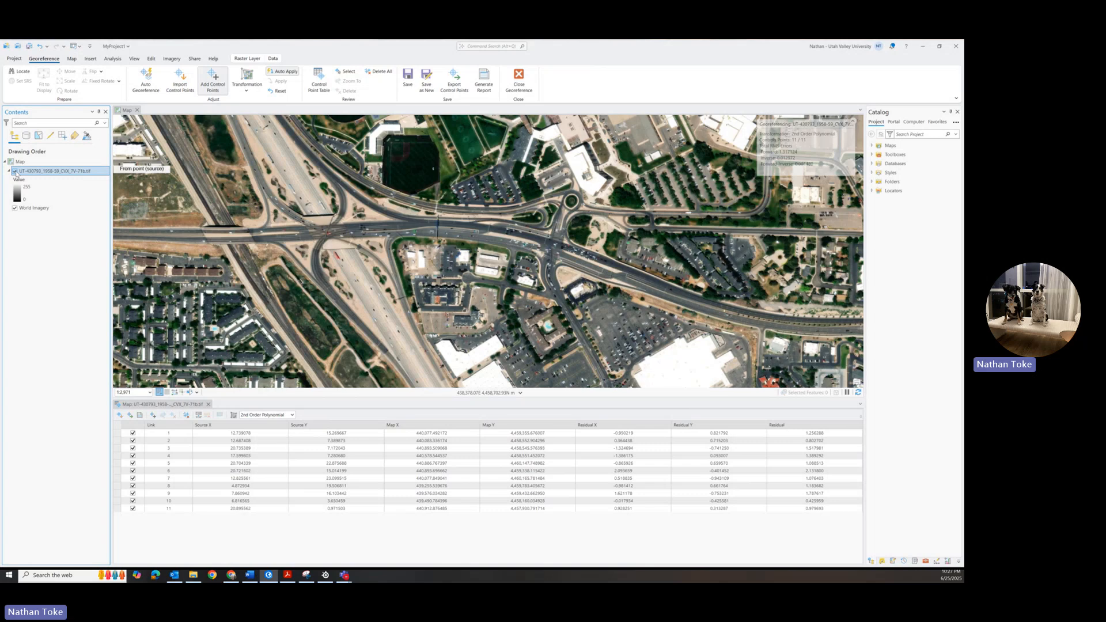
click(15, 172)
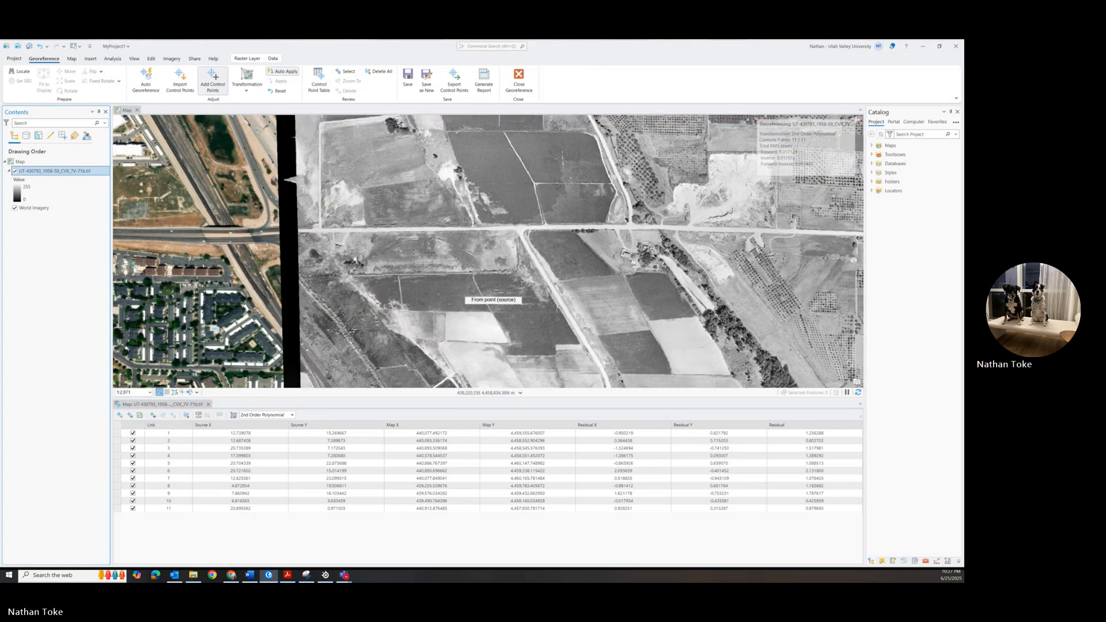
Toggle the aerial photo's visibility to compare its southwest corner, around the C.F.L. marking and the rail lines, with the basemap
drag(488, 293, 496, 190)
scroll(498, 192, up, 2)
scroll(448, 287, down, 1)
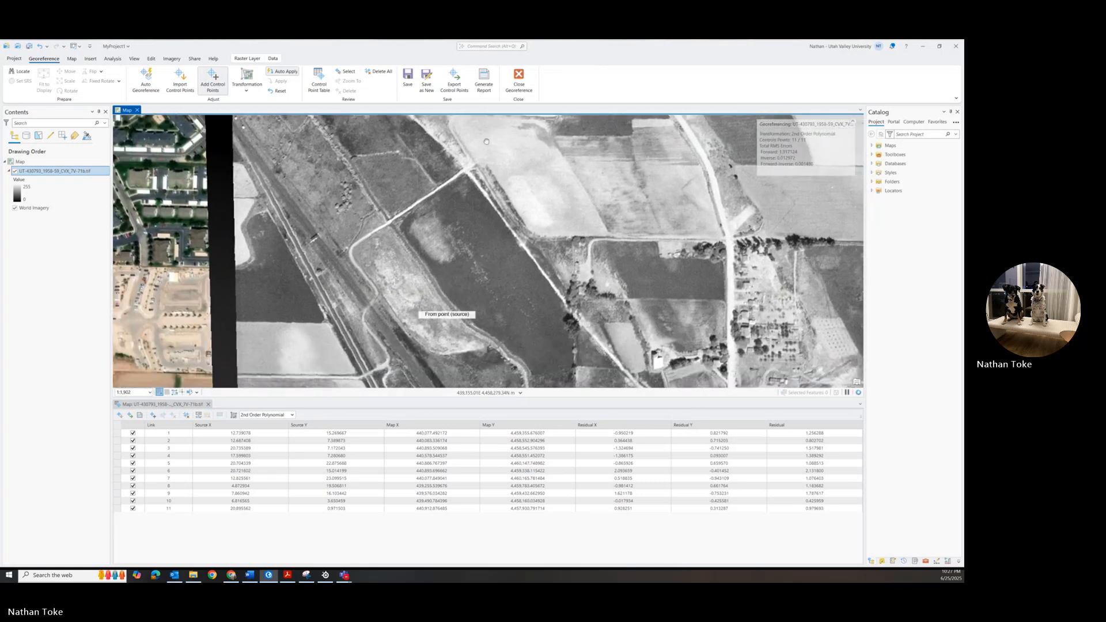
scroll(482, 153, down, 1)
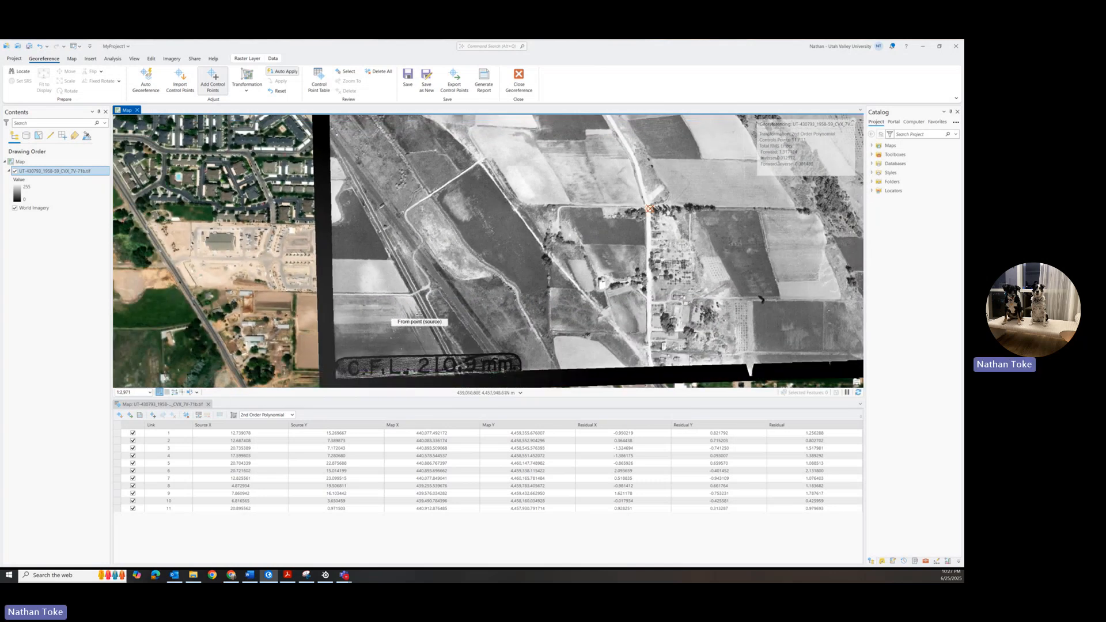
drag(420, 316, 431, 286)
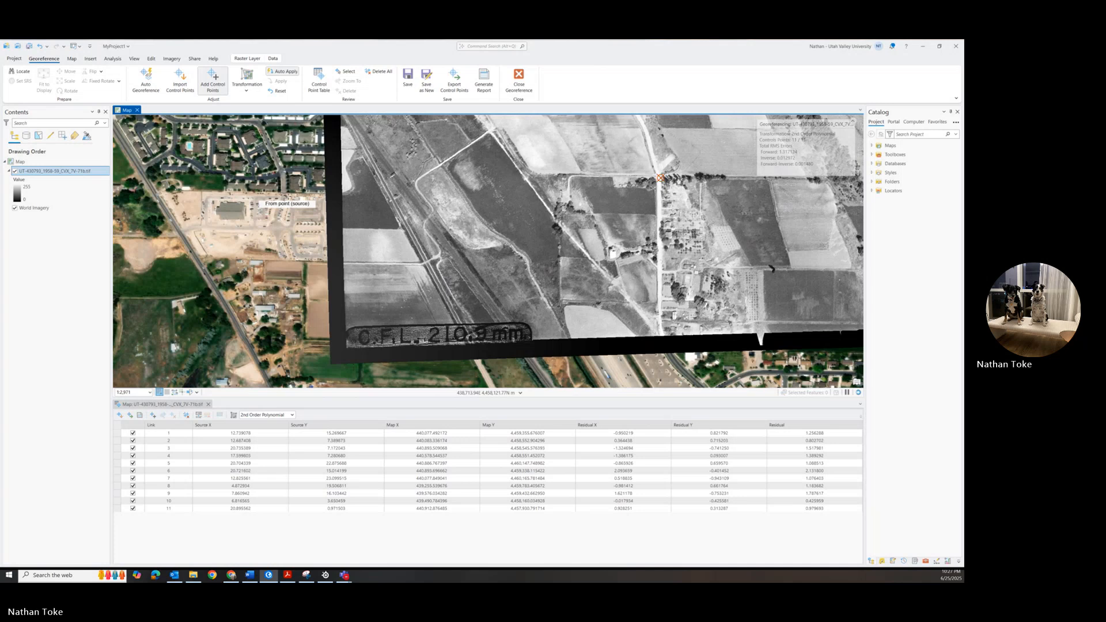
click(15, 171)
click(15, 171)
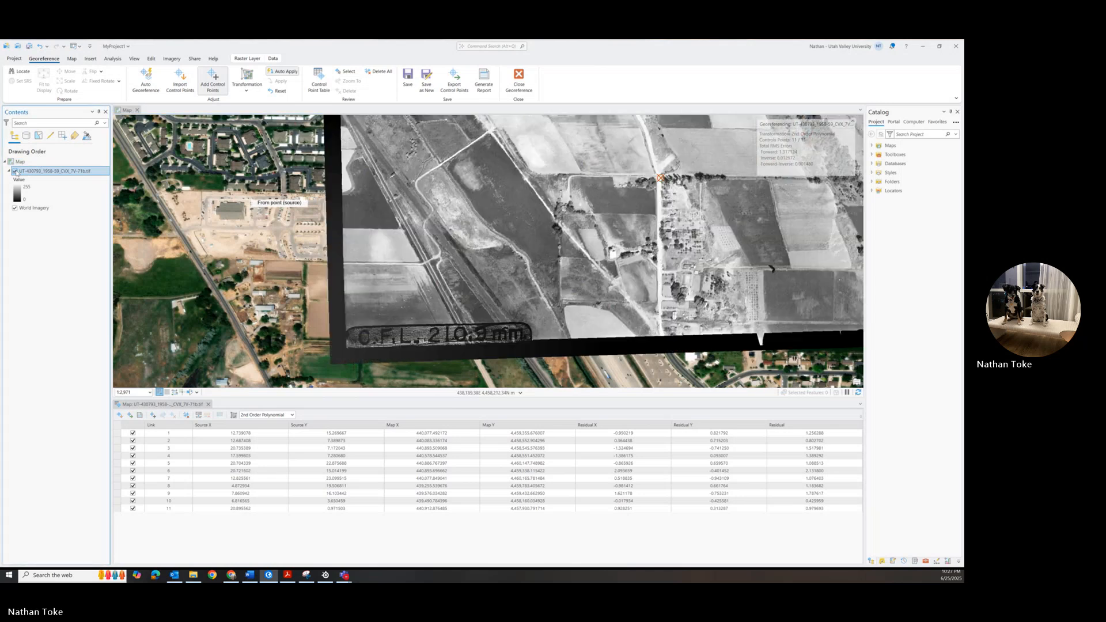
click(15, 172)
click(15, 171)
click(15, 172)
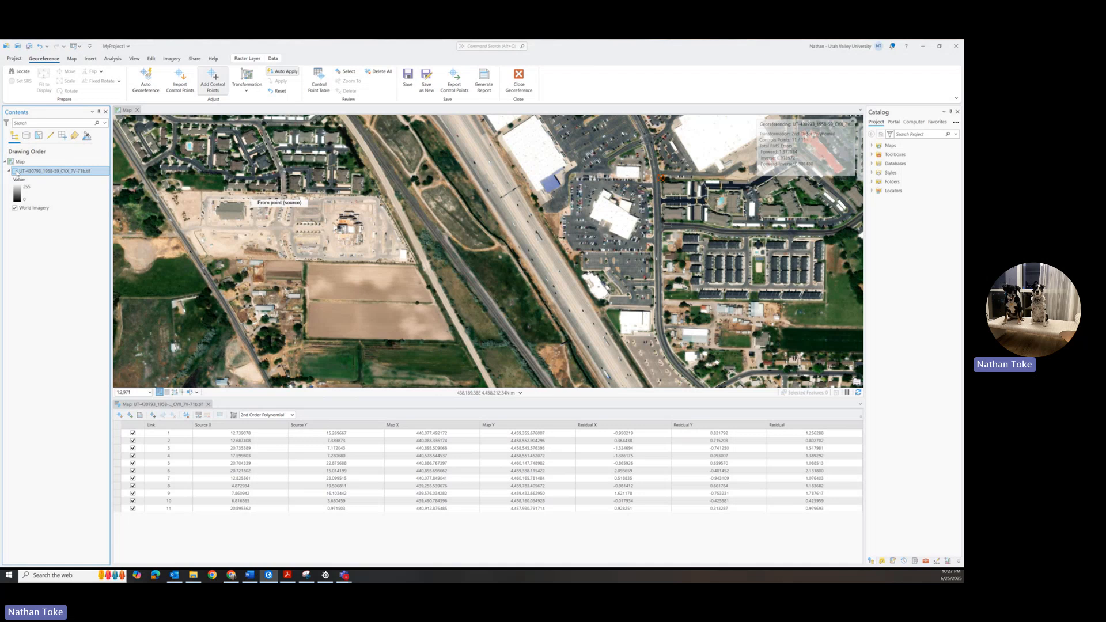
click(15, 172)
click(15, 171)
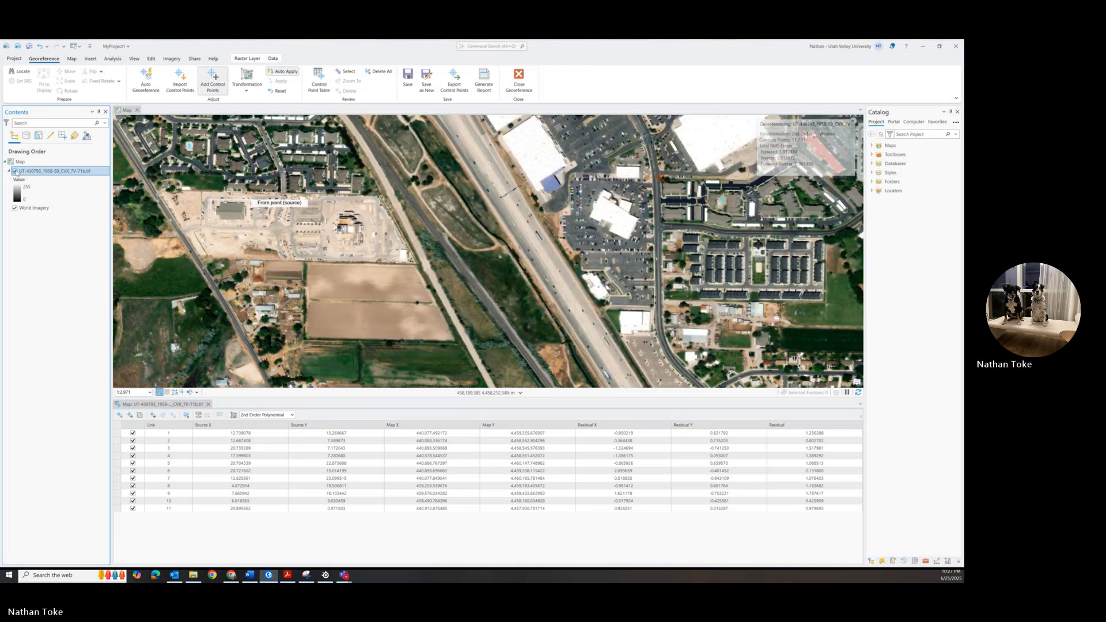
click(15, 171)
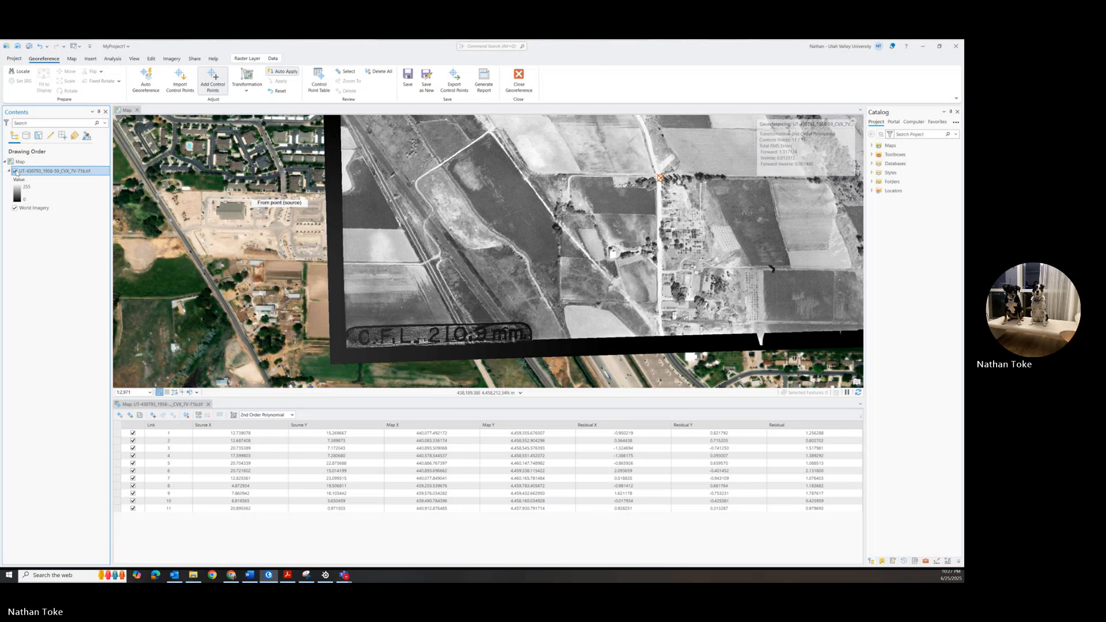
click(15, 171)
click(15, 171)
Toggle the aerial photo's visibility at closer range to compare the rail lines and dirt road near its western edge with the basemap
scroll(378, 225, up, 4)
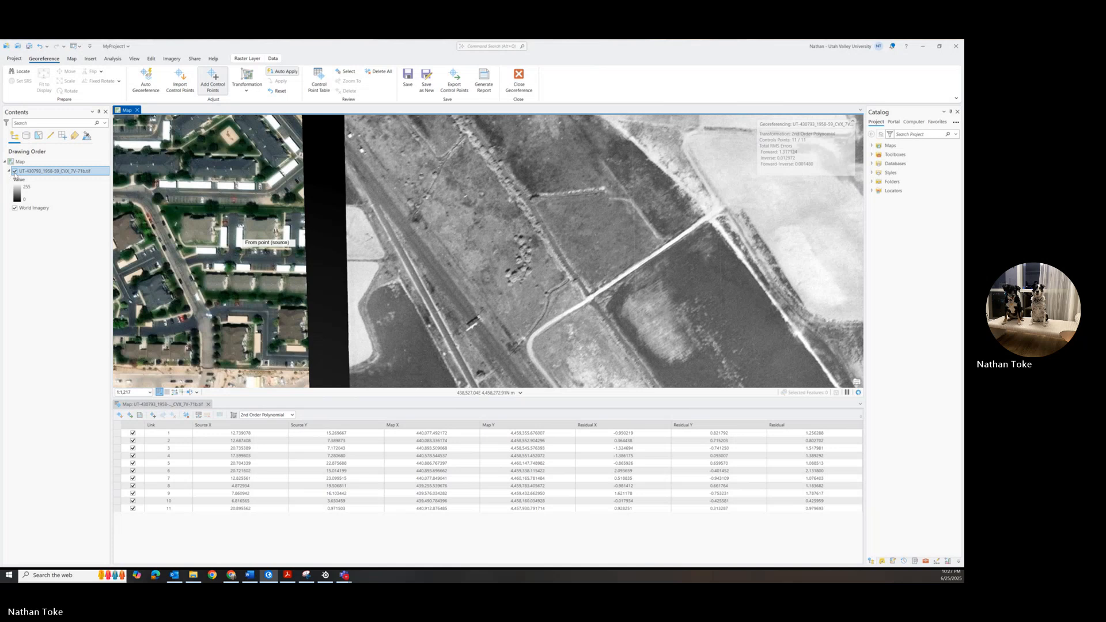
click(15, 172)
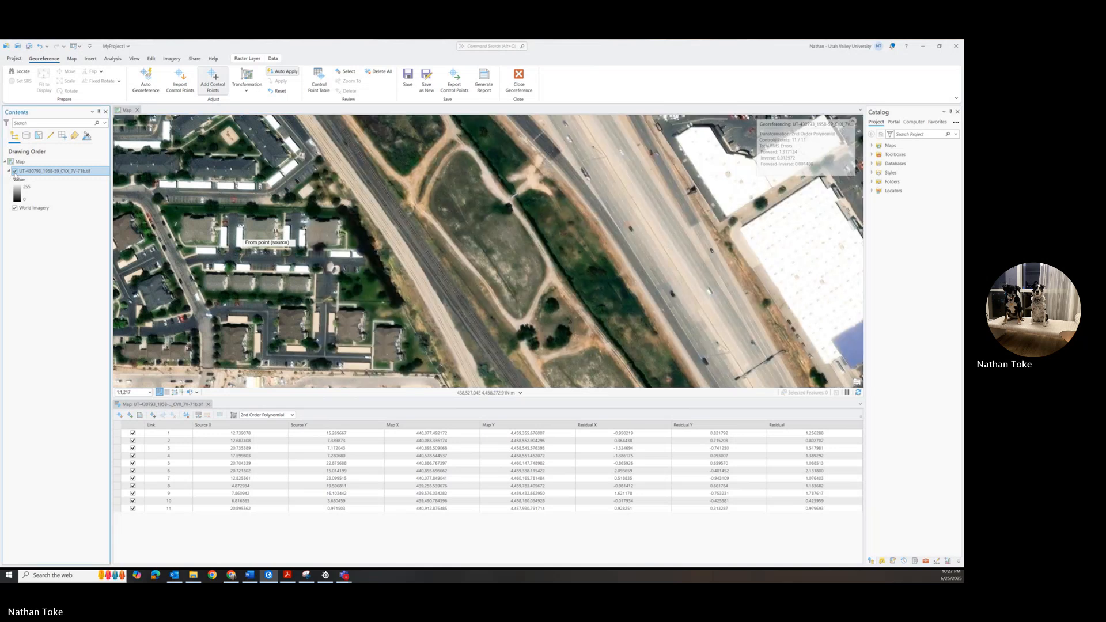
click(14, 171)
click(14, 171)
click(14, 171)
click(14, 172)
click(14, 172)
click(15, 171)
click(15, 171)
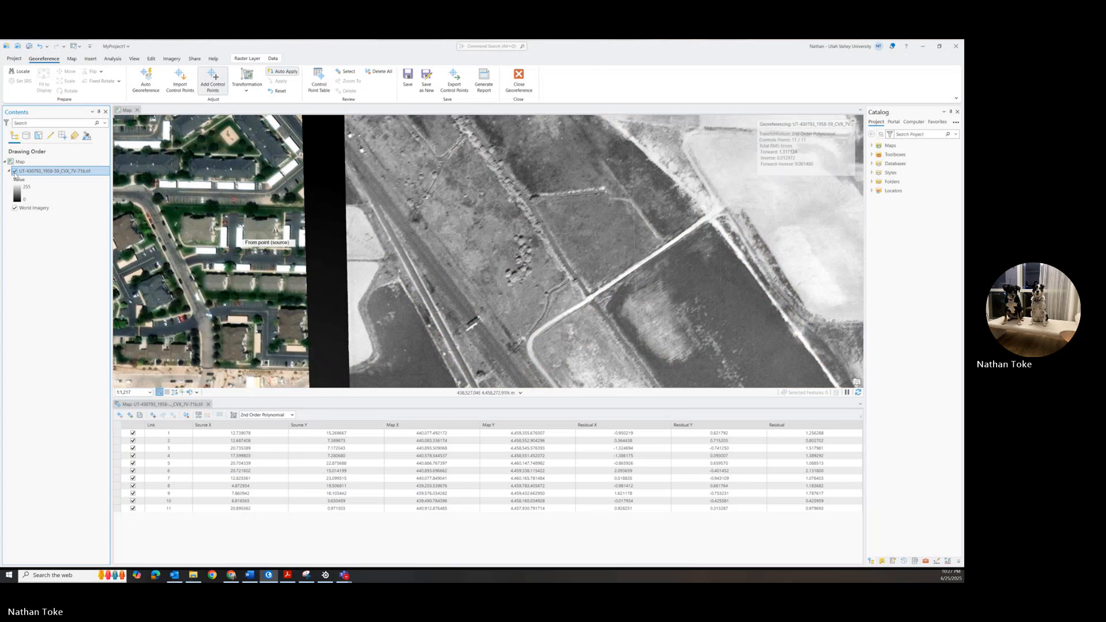
click(14, 171)
click(15, 171)
click(14, 171)
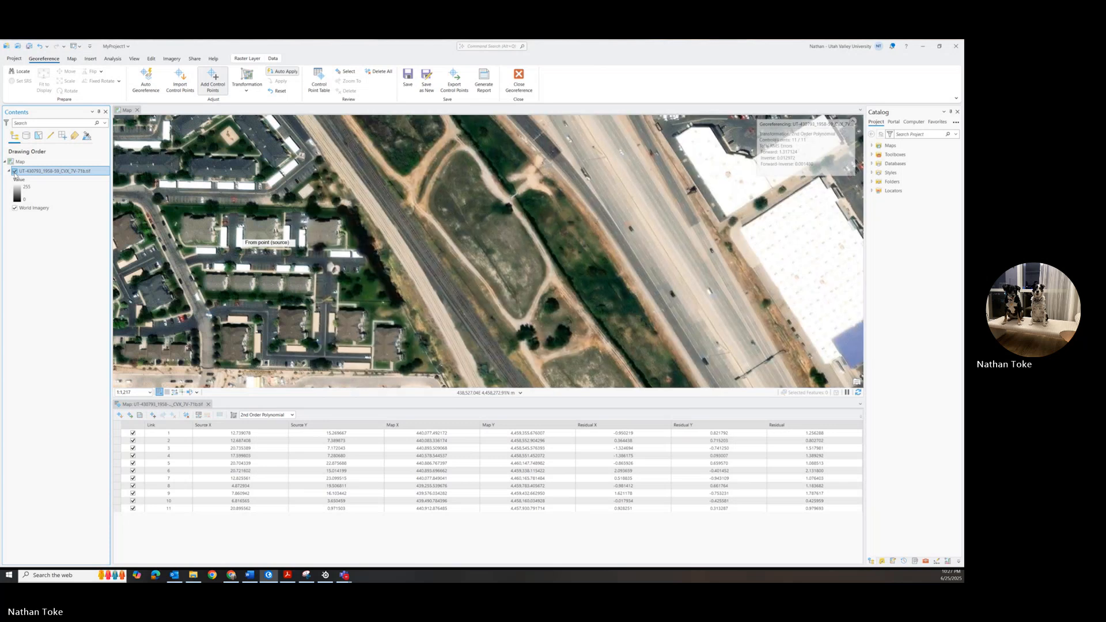
click(14, 171)
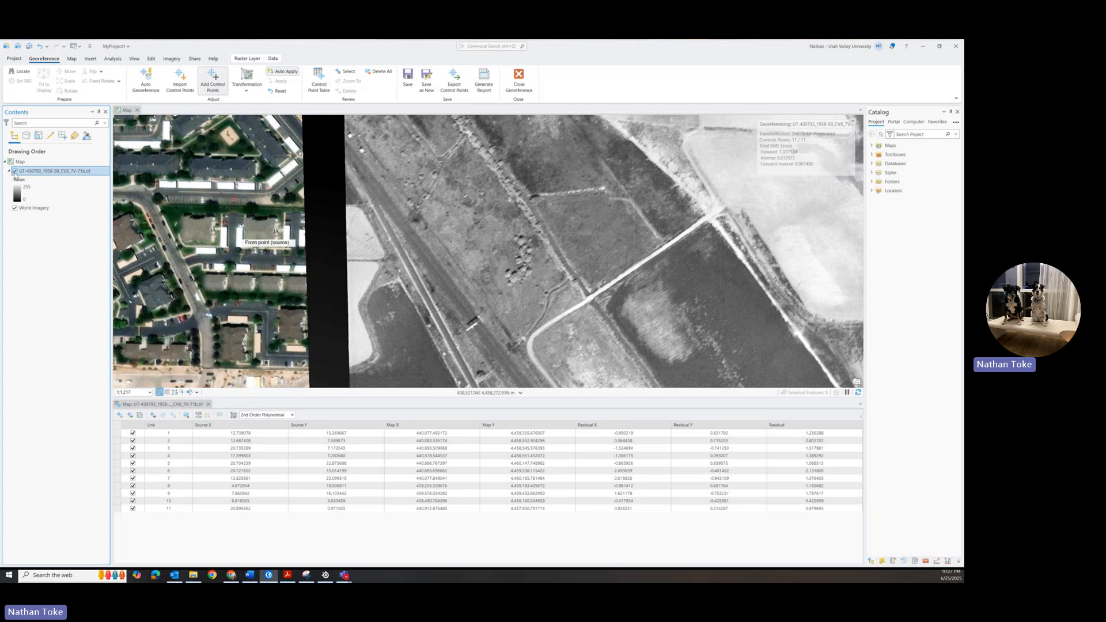
click(14, 171)
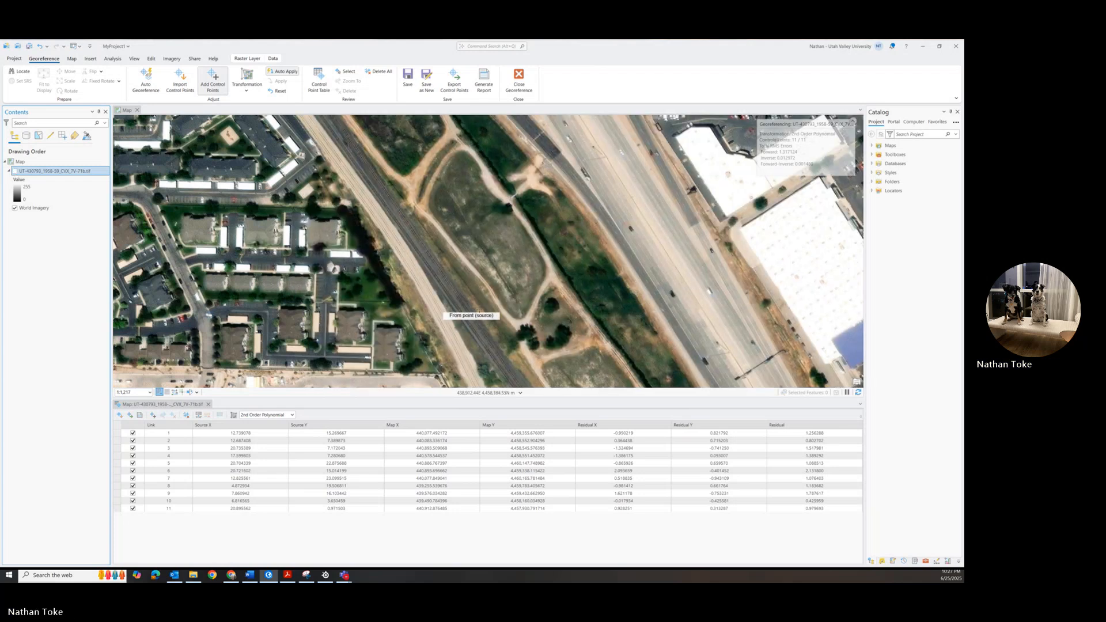
Trace the rail lines and adjoining dirt roads toward the aerial photo's southwest corner, first on the basemap and again on the photo
drag(477, 309, 391, 178)
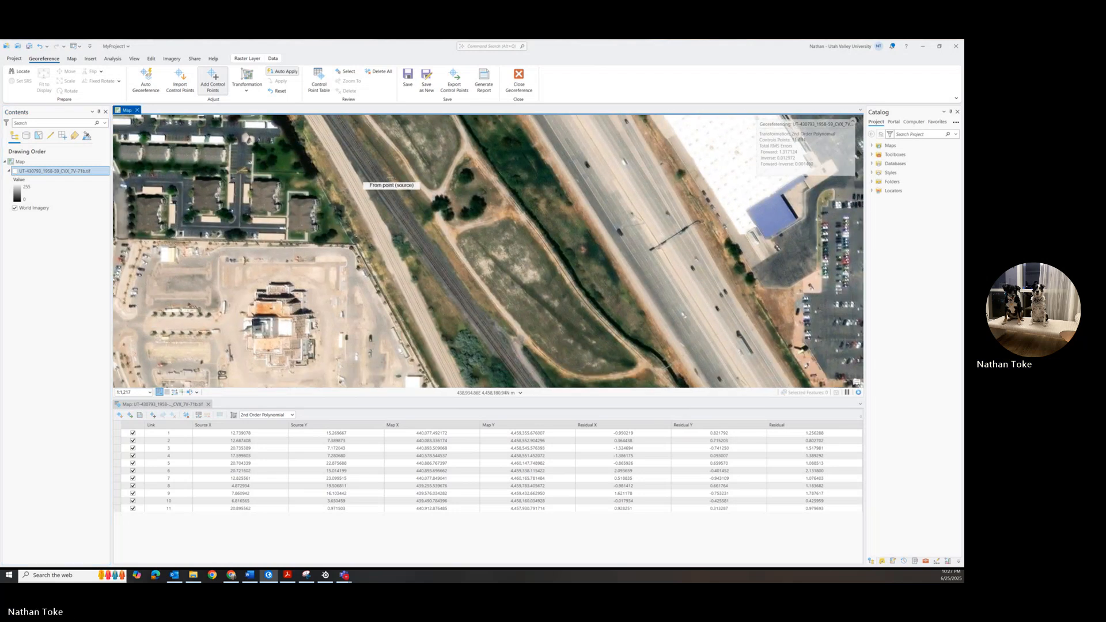
drag(305, 183, 376, 311)
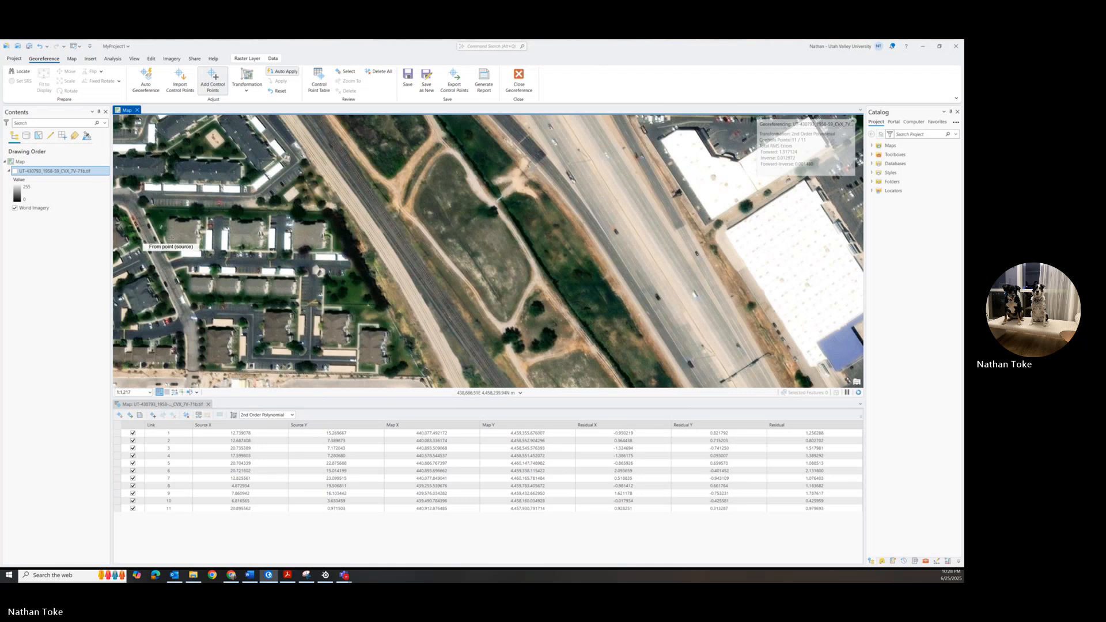
click(15, 171)
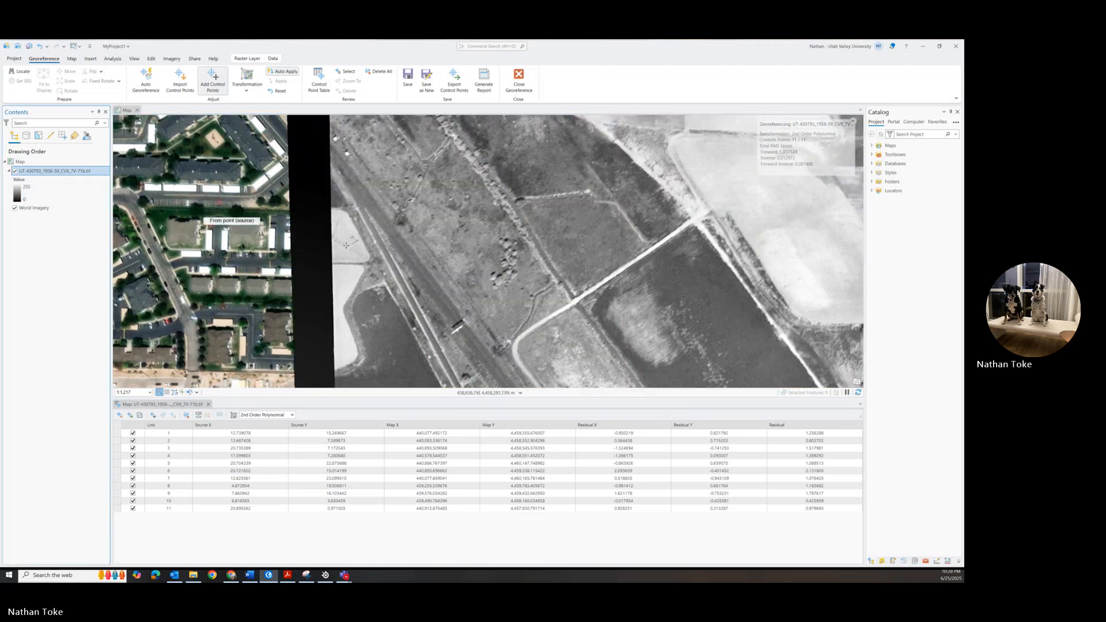
scroll(486, 294, up, 2)
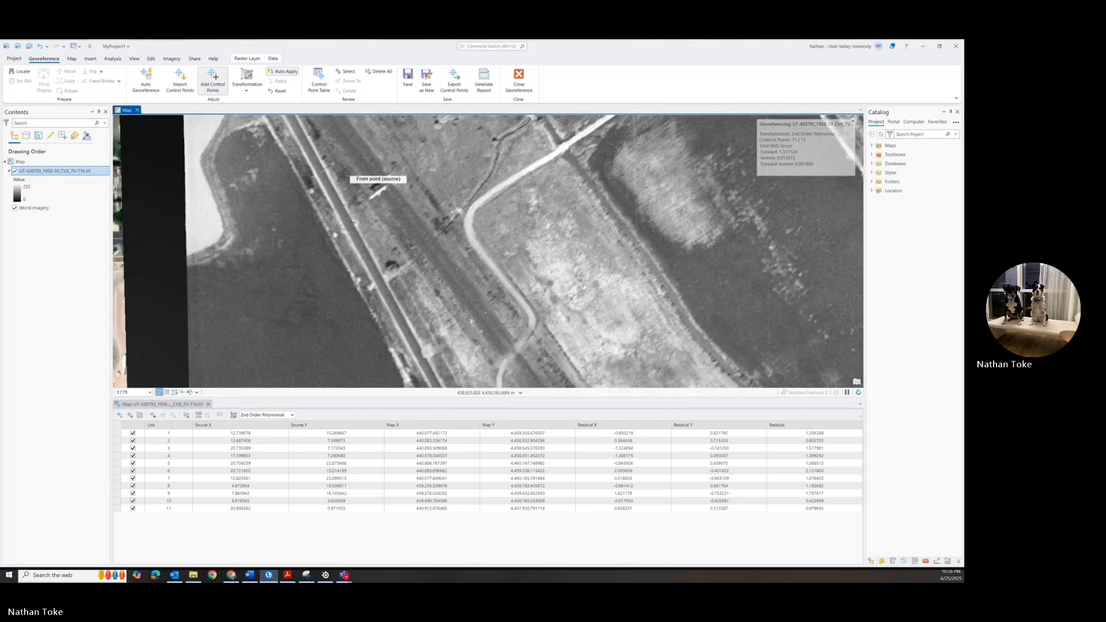
drag(495, 312, 389, 157)
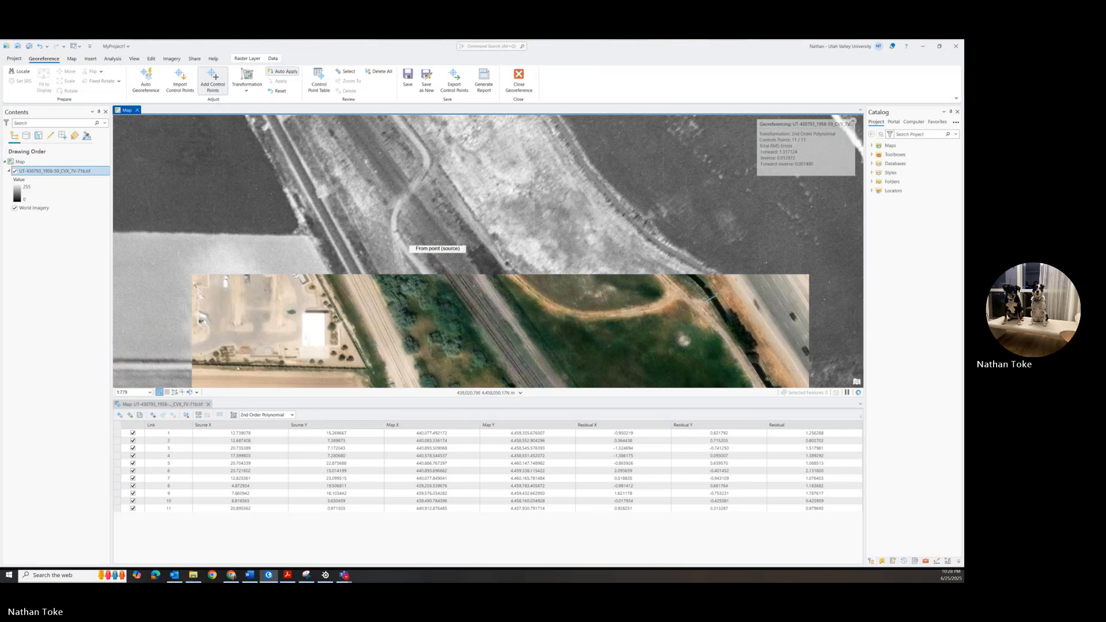
scroll(438, 242, down, 4)
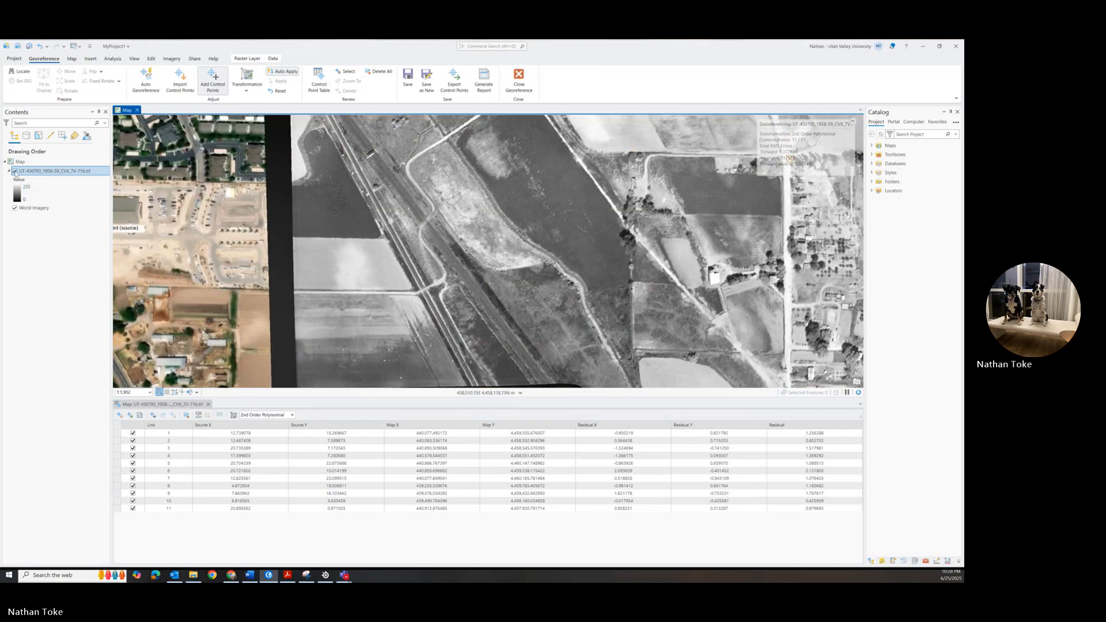
Toggle the aerial photo's visibility repeatedly to compare the field road crossing the western rail line near its southwest corner with the basemap
click(15, 172)
click(14, 171)
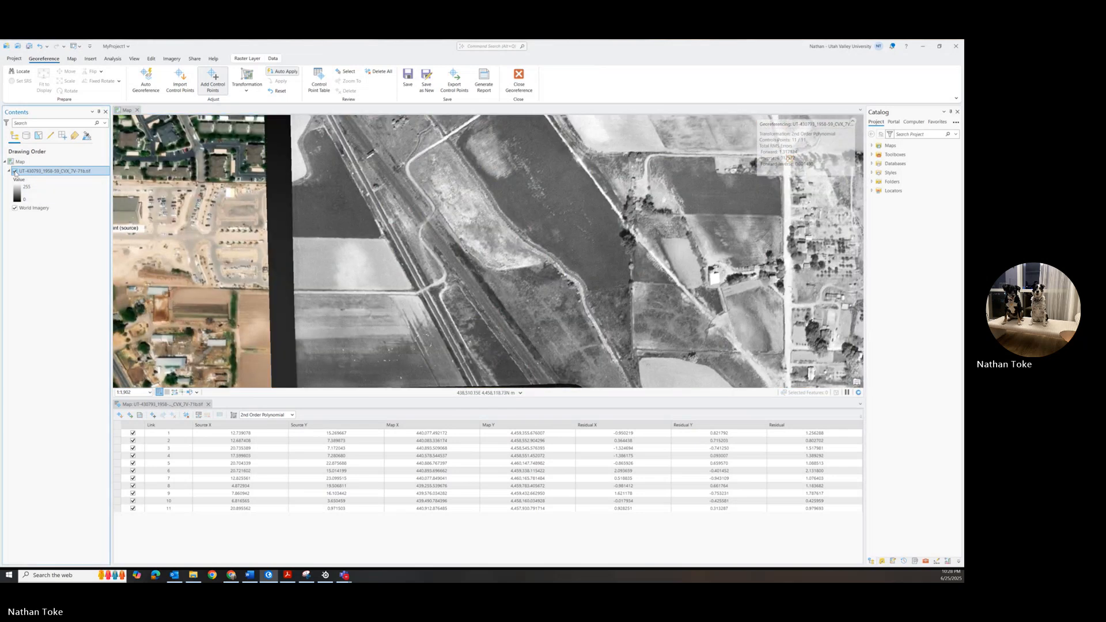
click(14, 172)
click(14, 171)
click(14, 172)
click(14, 172)
click(15, 172)
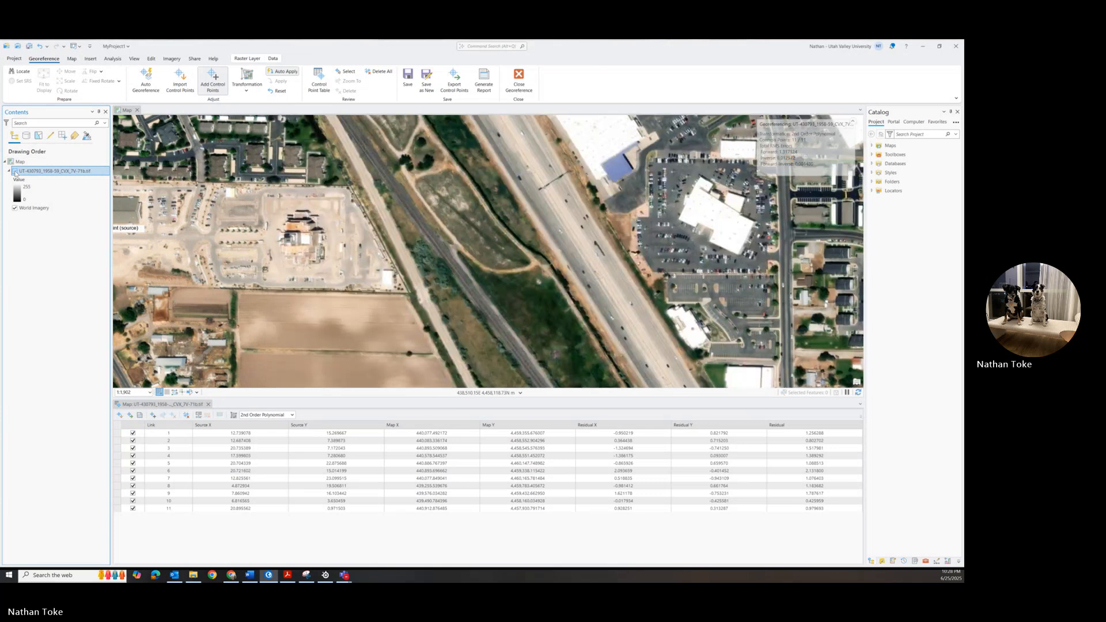
click(14, 171)
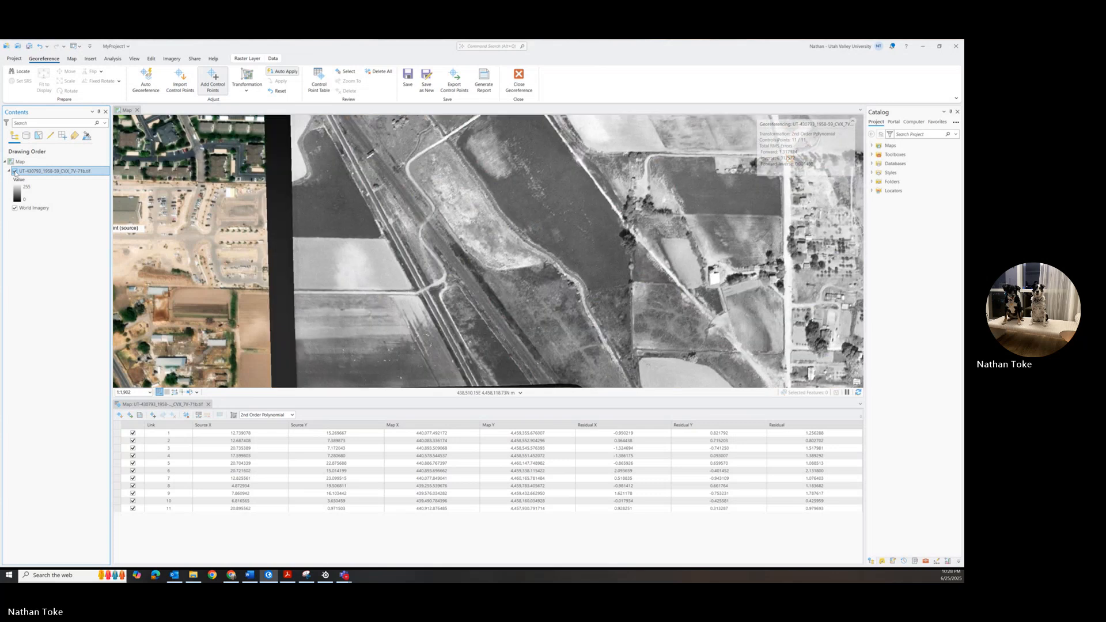
click(14, 171)
click(15, 172)
click(14, 171)
click(15, 172)
click(14, 171)
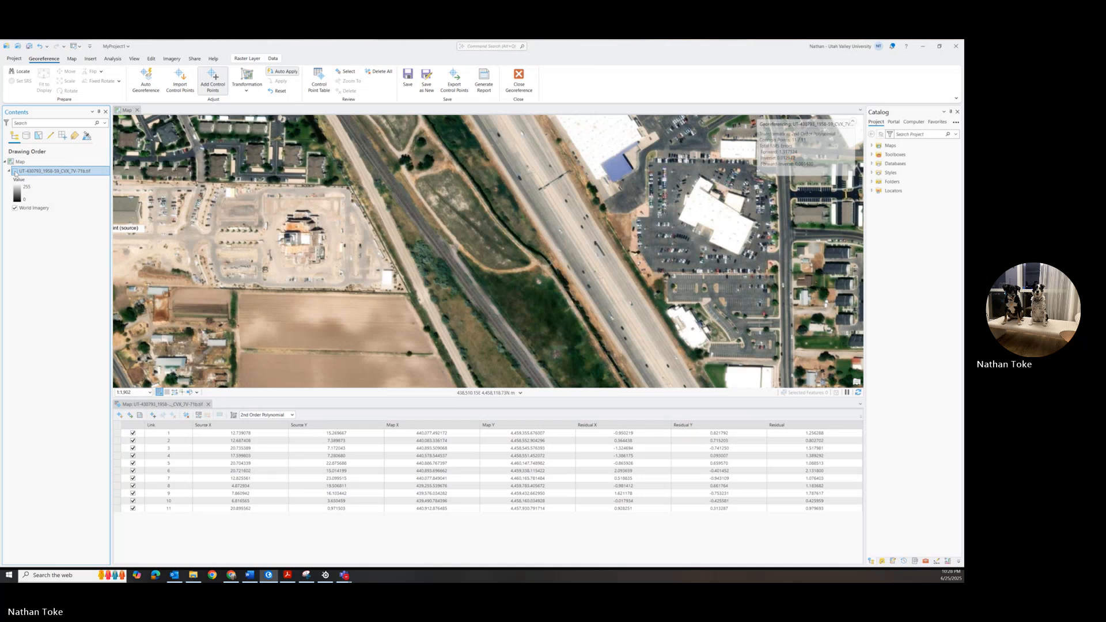
click(14, 171)
click(15, 172)
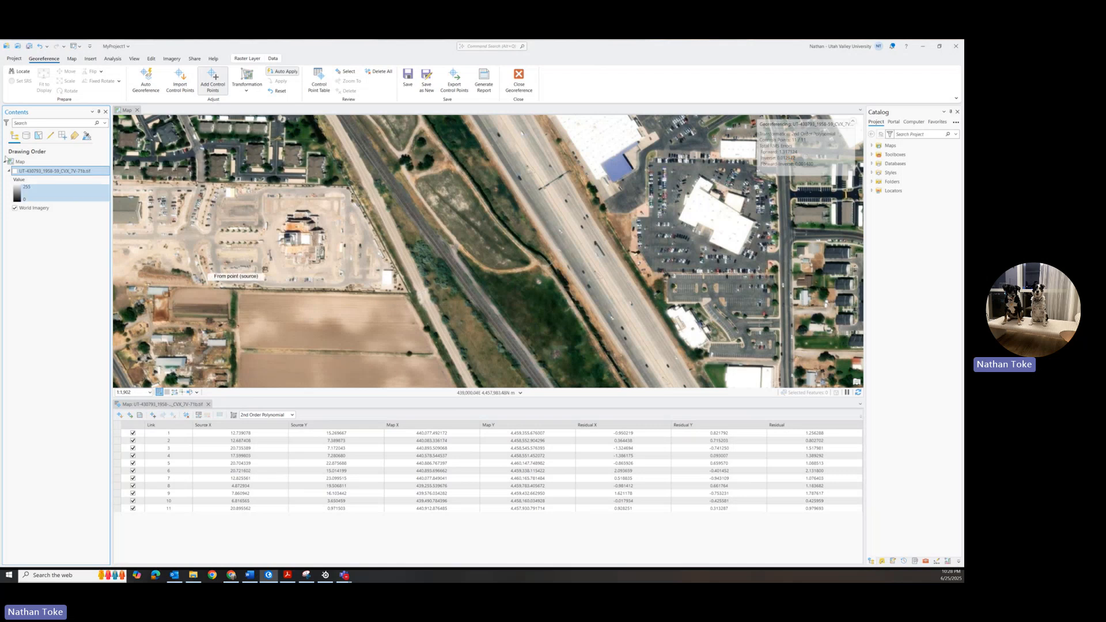
Add a twelfth control point linking the field road's junction with the western rail line in the photo's southwest to the basemap, leaving the photo visible
click(15, 172)
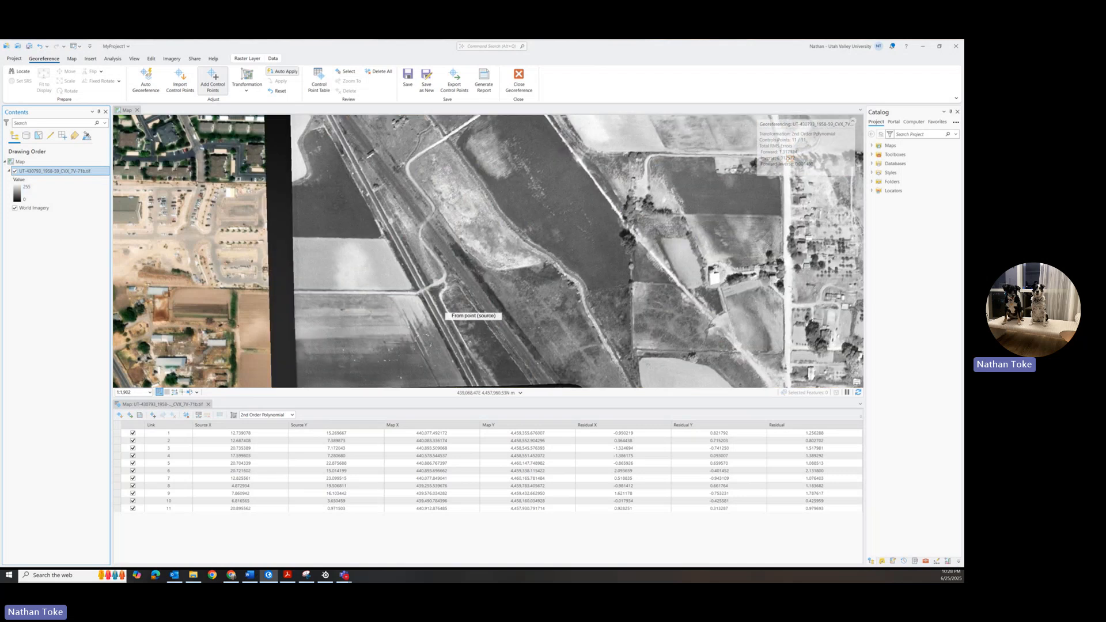
click(424, 291)
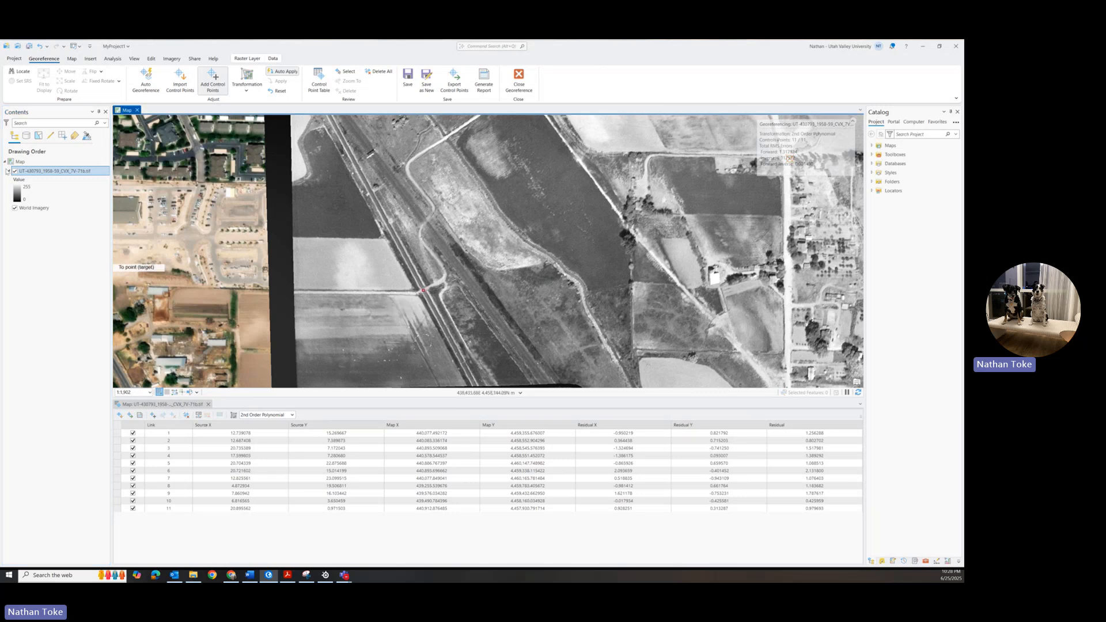
click(14, 171)
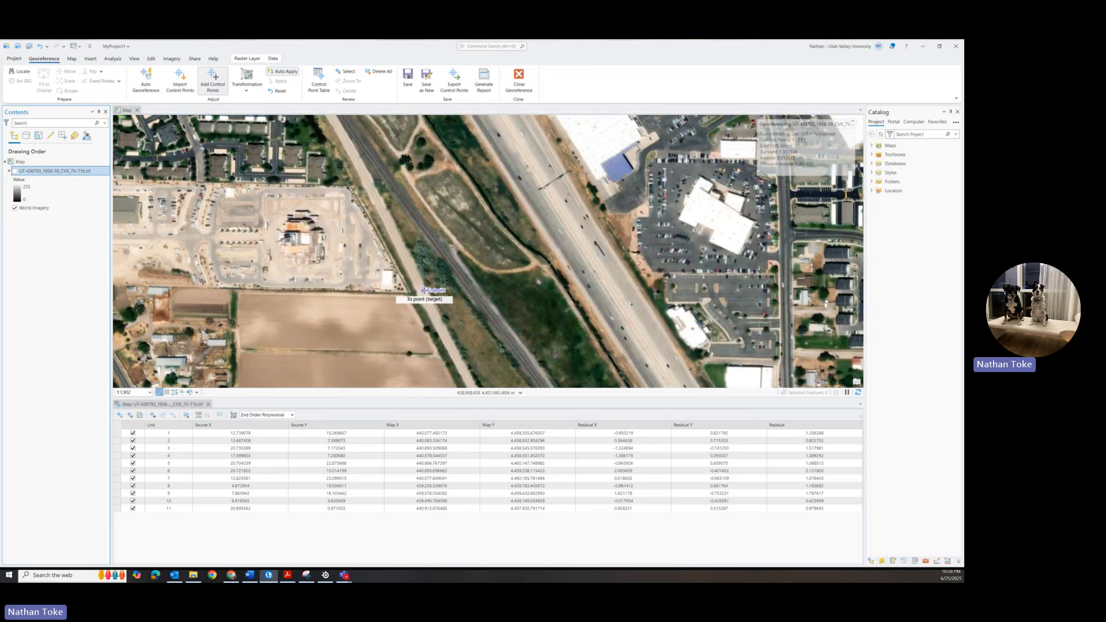
scroll(426, 288, up, 4)
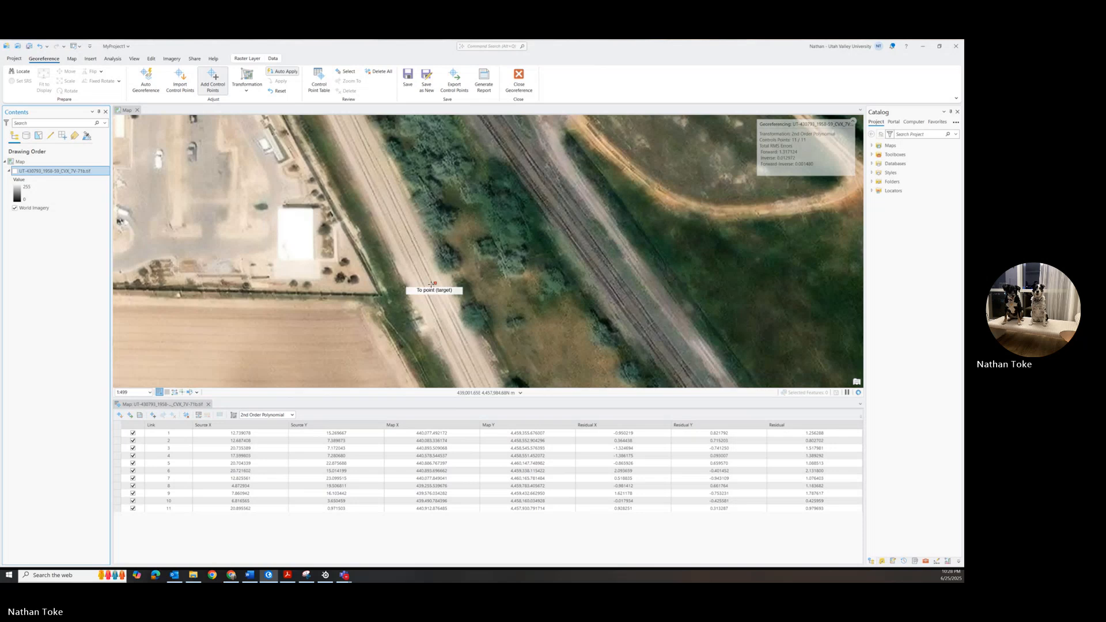
click(429, 286)
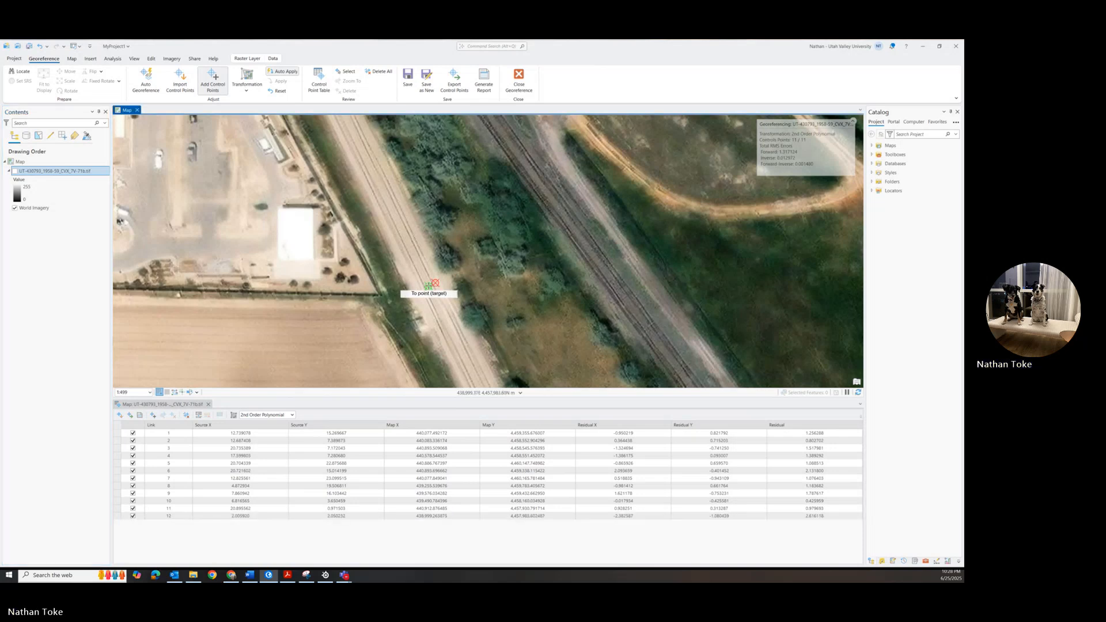
scroll(317, 281, down, 7)
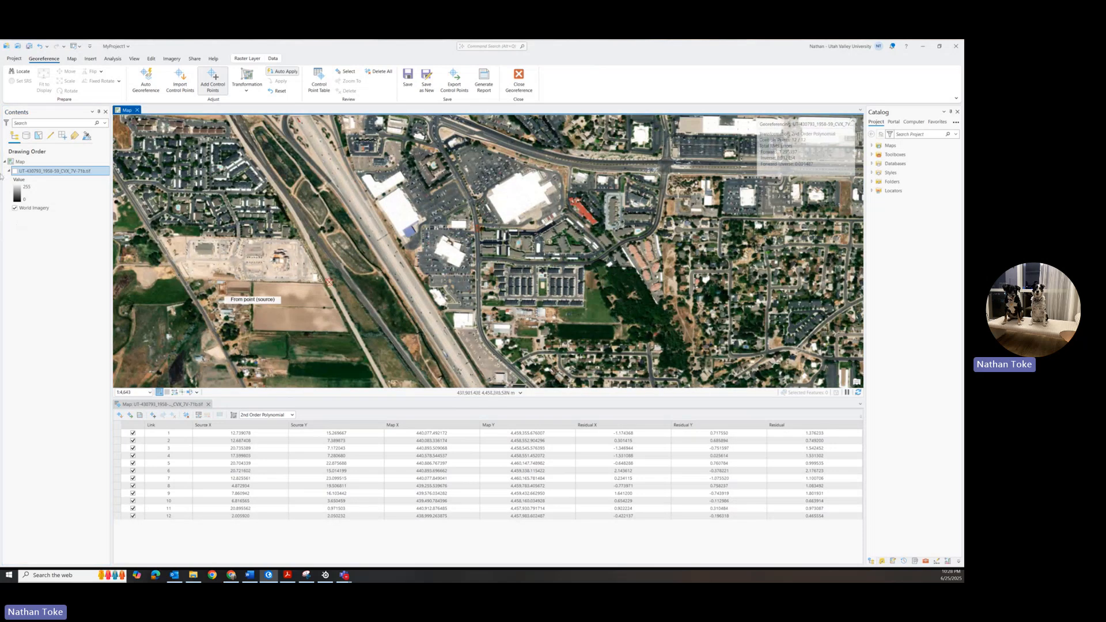
click(15, 171)
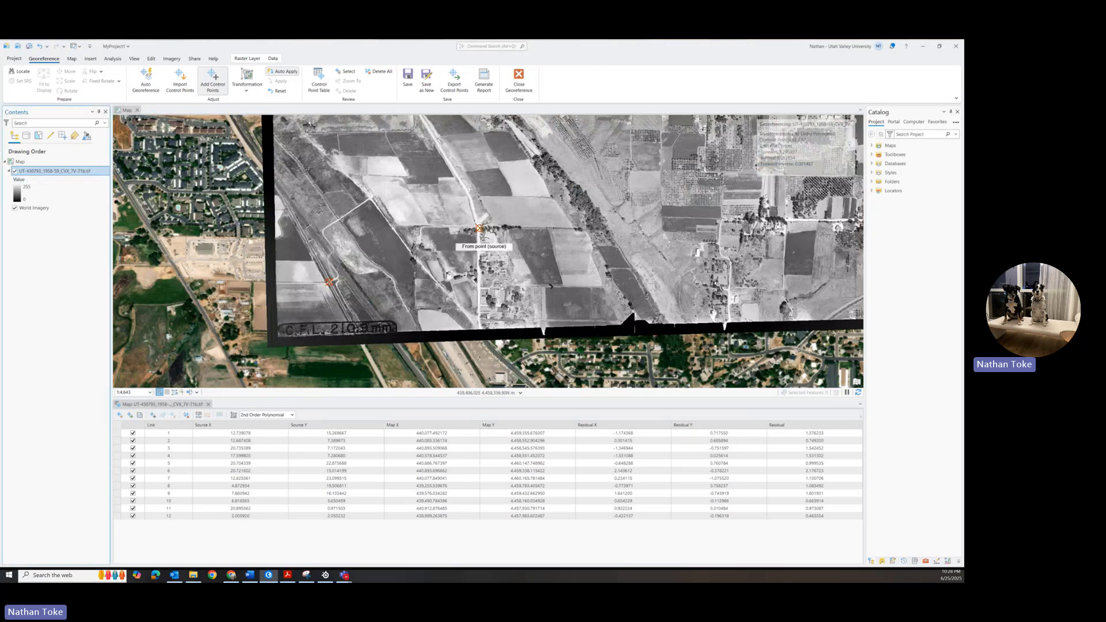
Toggle the aerial photo's visibility to compare the fields and winding road along the middle of its western edge with the basemap
scroll(479, 229, down, 5)
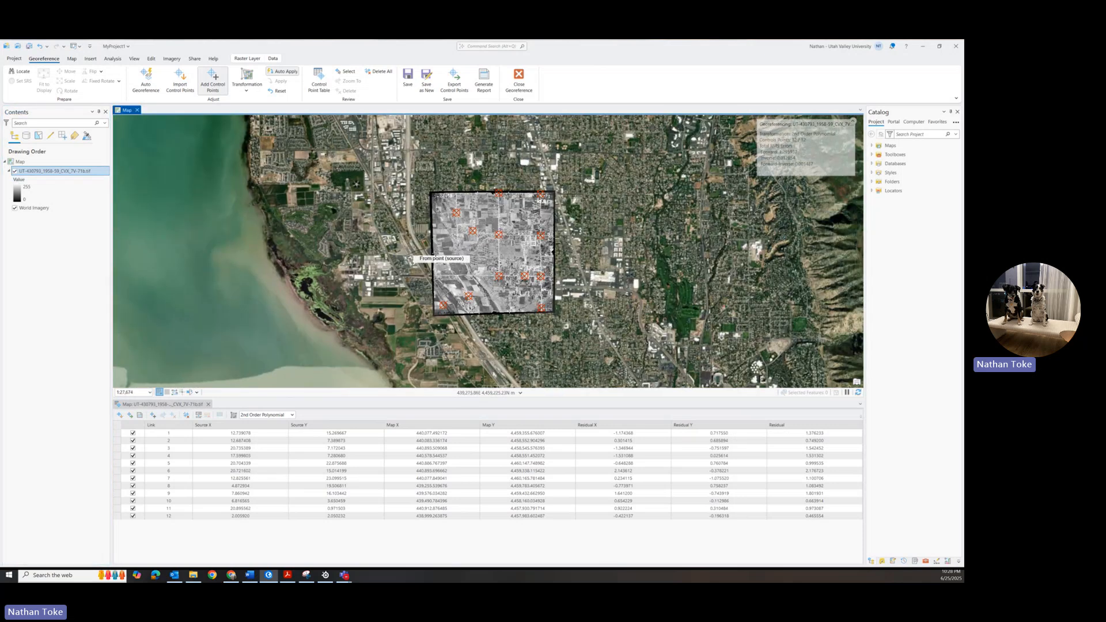
scroll(433, 255, up, 5)
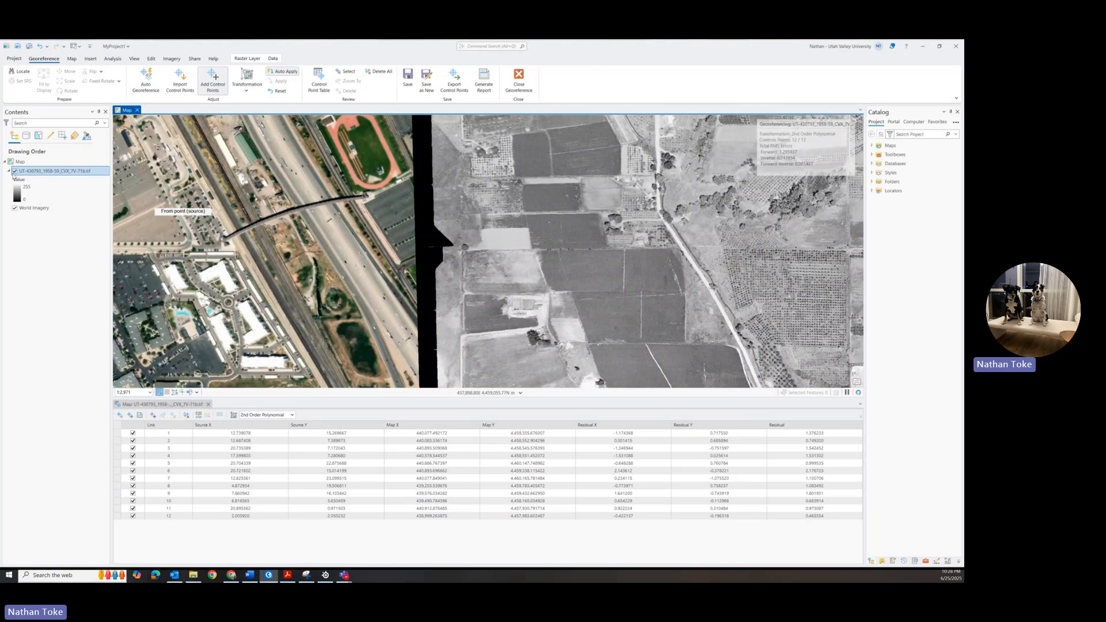
click(15, 171)
click(14, 171)
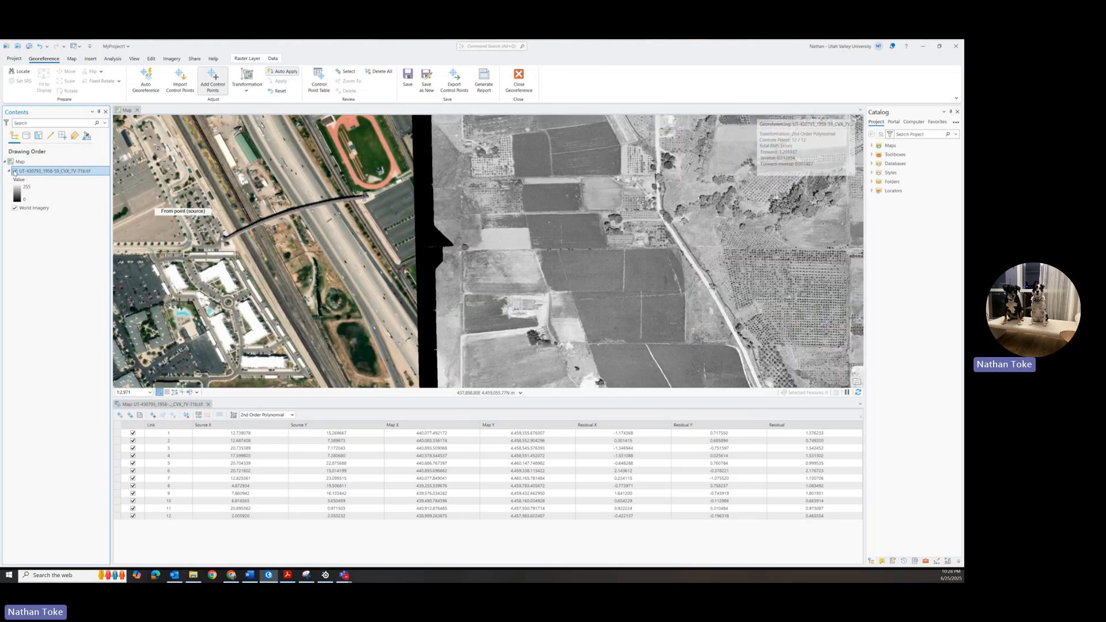
click(15, 171)
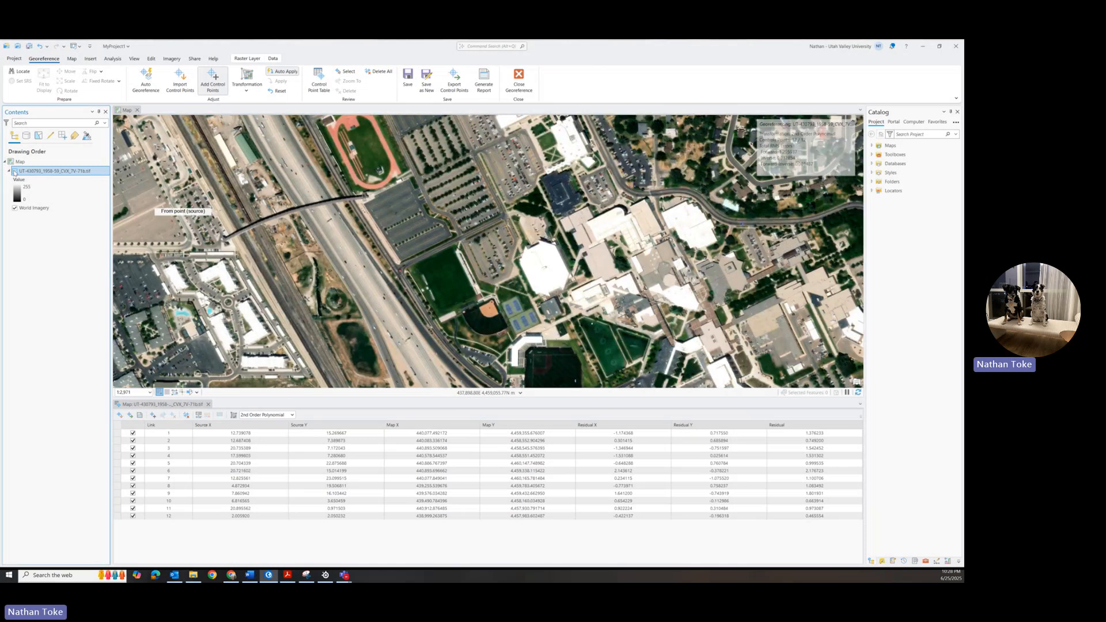
click(14, 171)
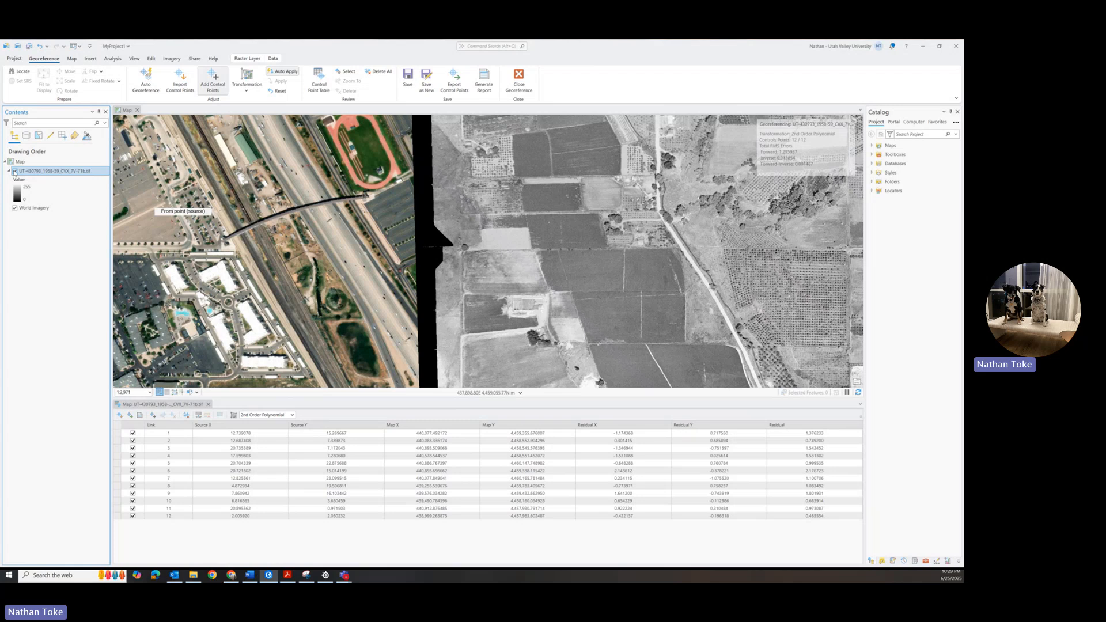
click(14, 171)
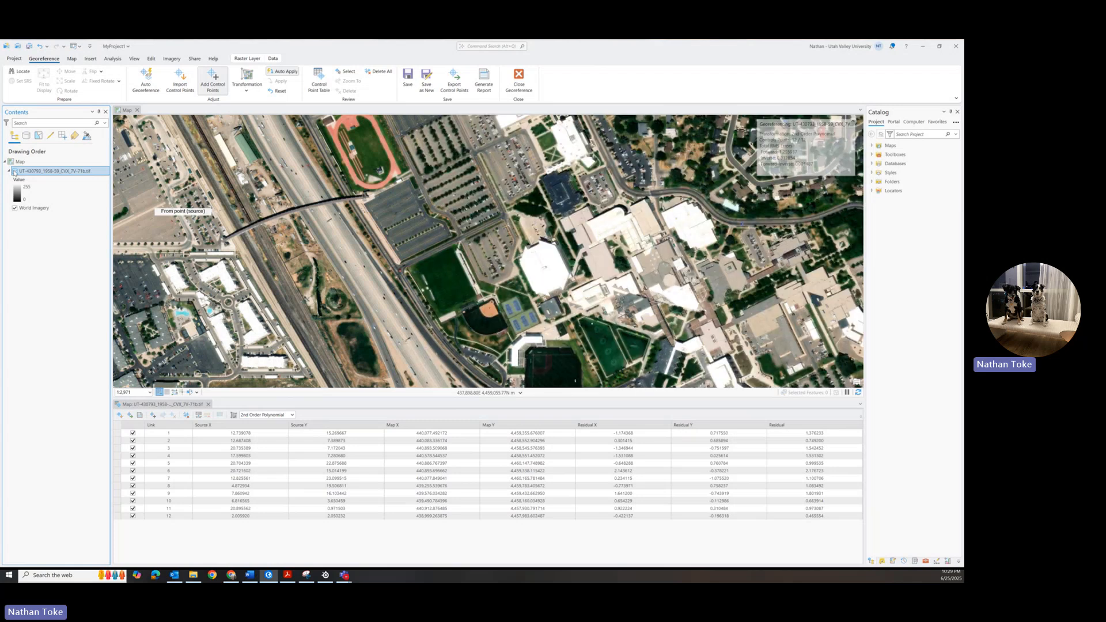
click(14, 171)
click(14, 171)
click(14, 172)
Try the 3rd Order Polynomial transformation on the whole aerial photo, then restore 2nd Order Polynomial
scroll(434, 212, down, 3)
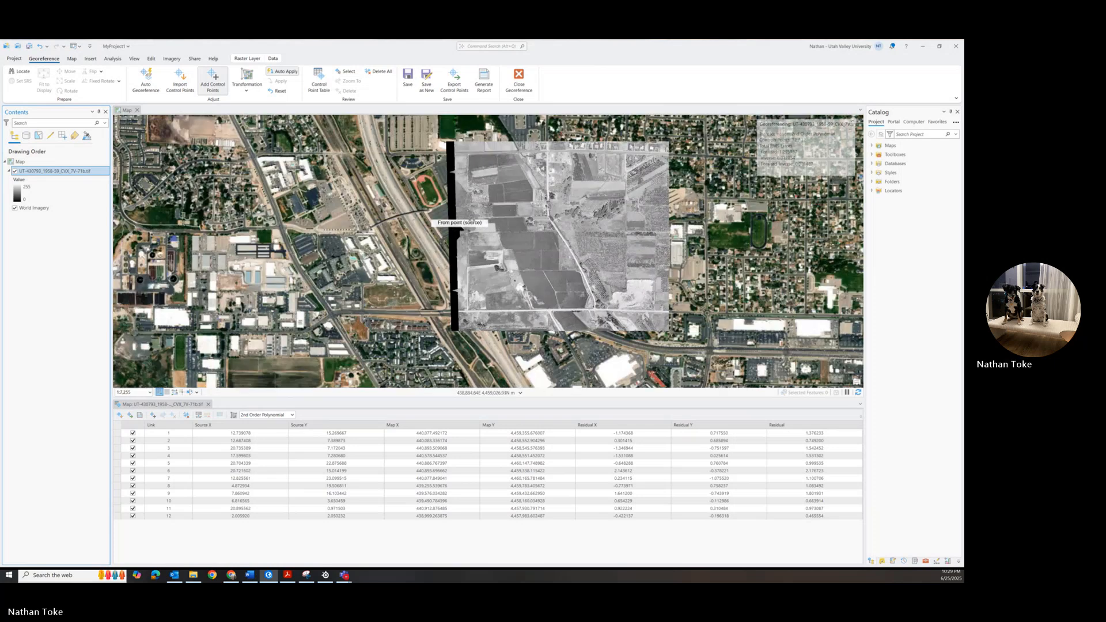
drag(489, 216, 492, 349)
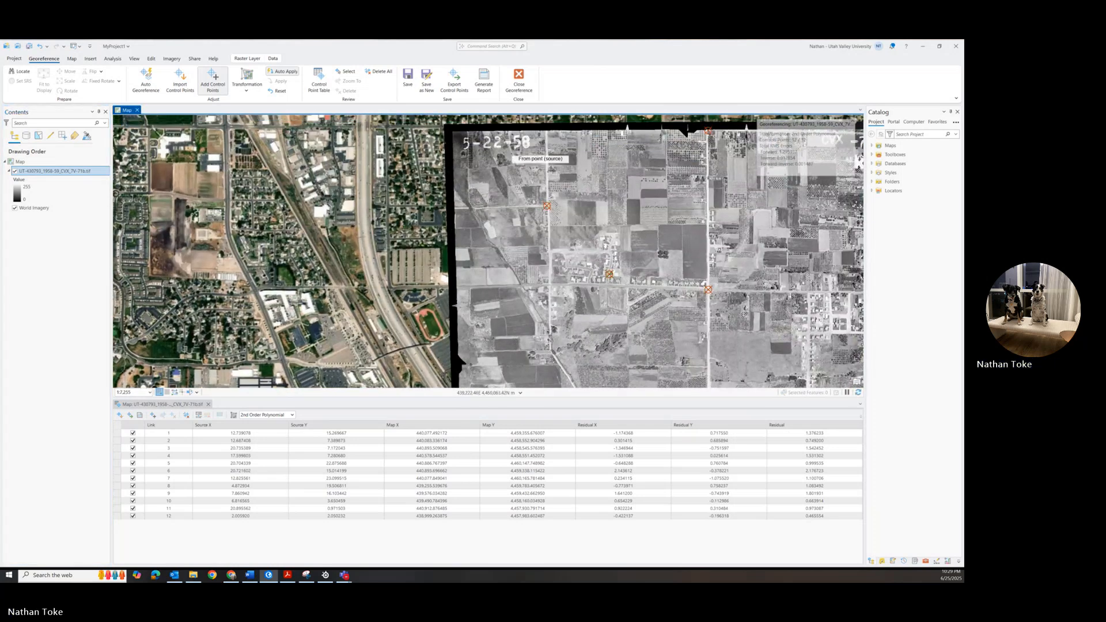
drag(590, 201, 463, 183)
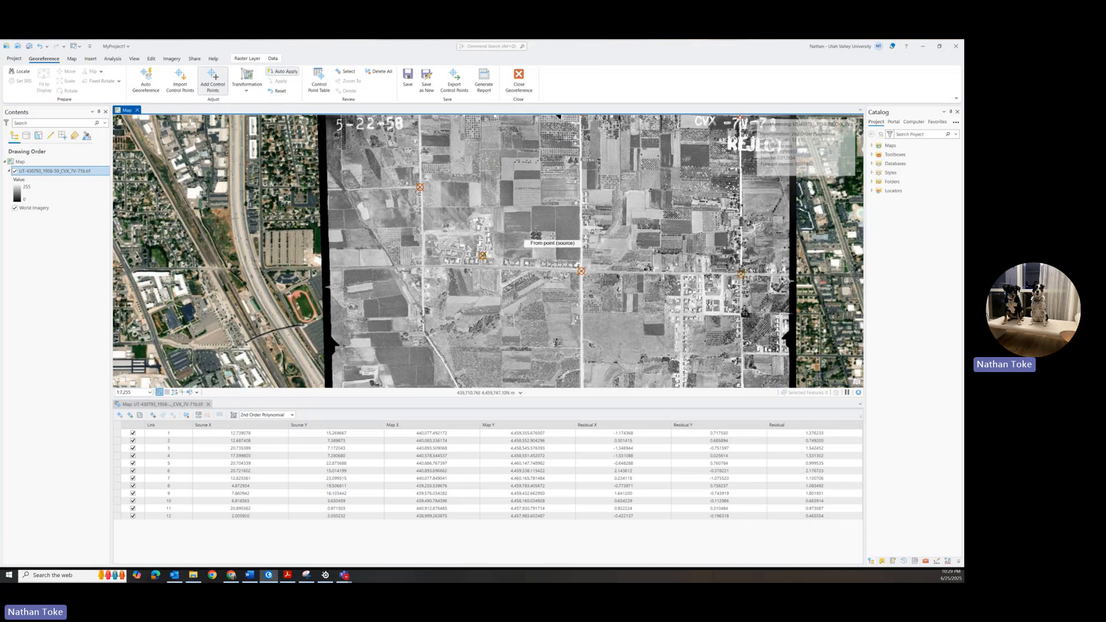
scroll(553, 237, down, 4)
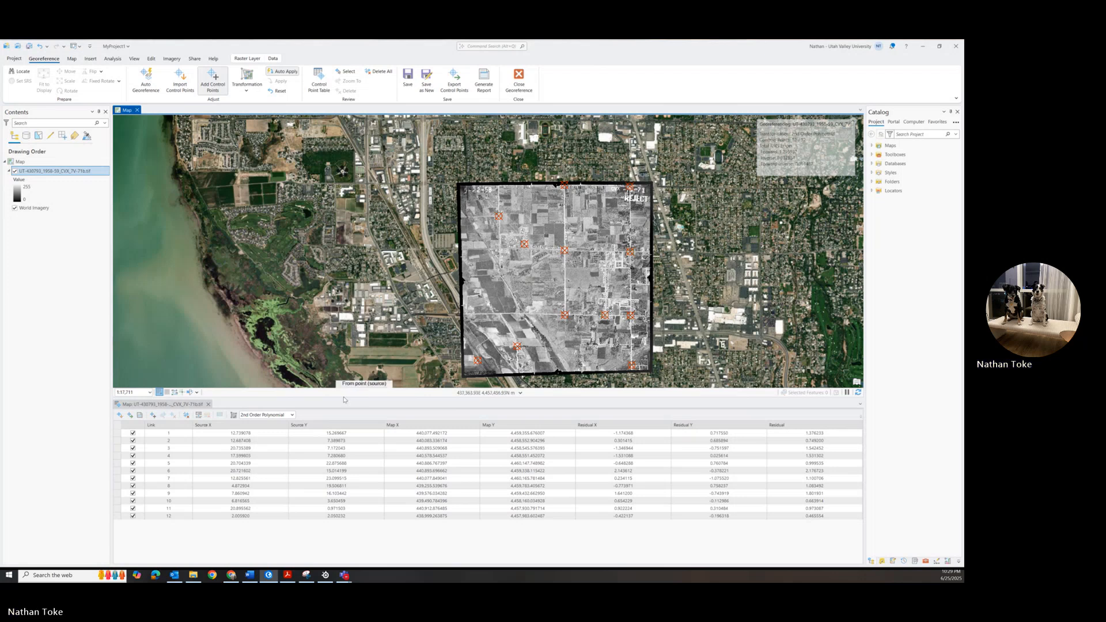
click(279, 416)
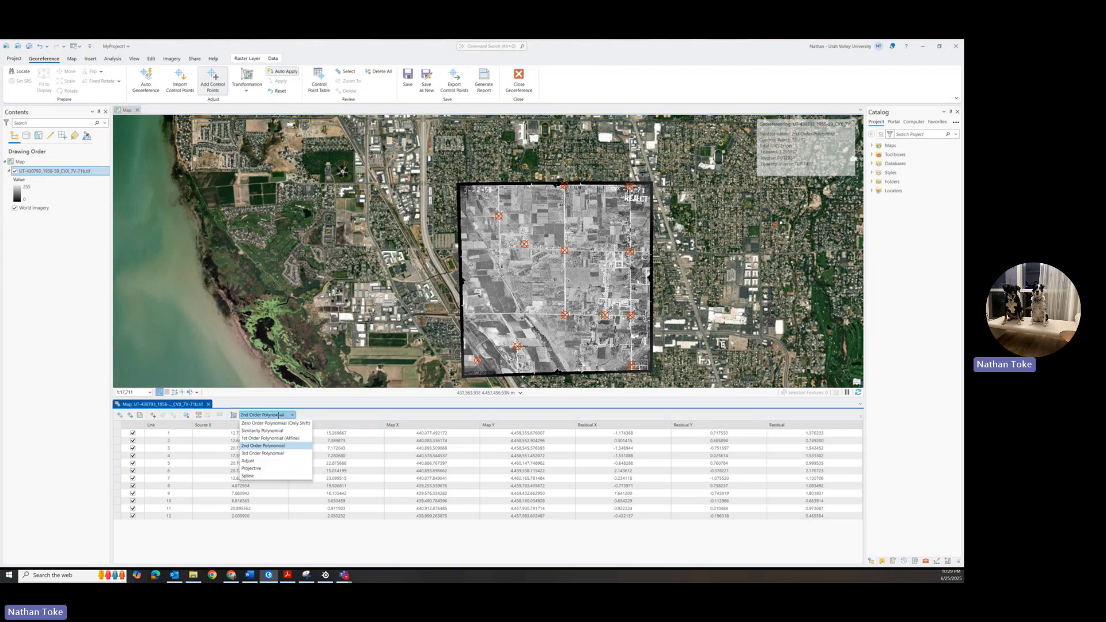
click(268, 455)
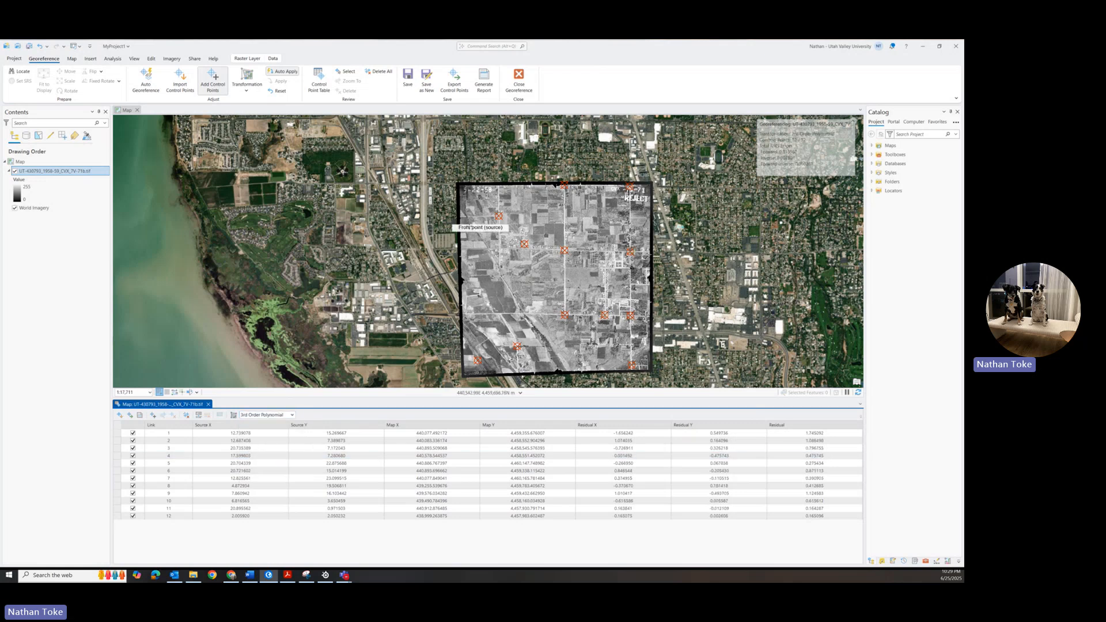
click(267, 415)
click(262, 446)
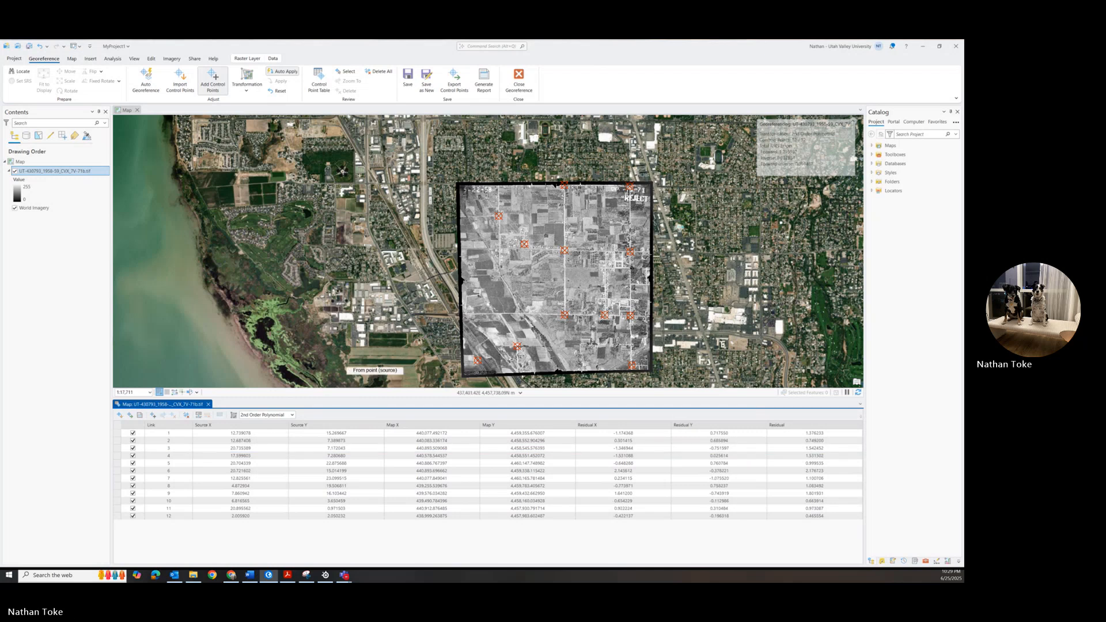